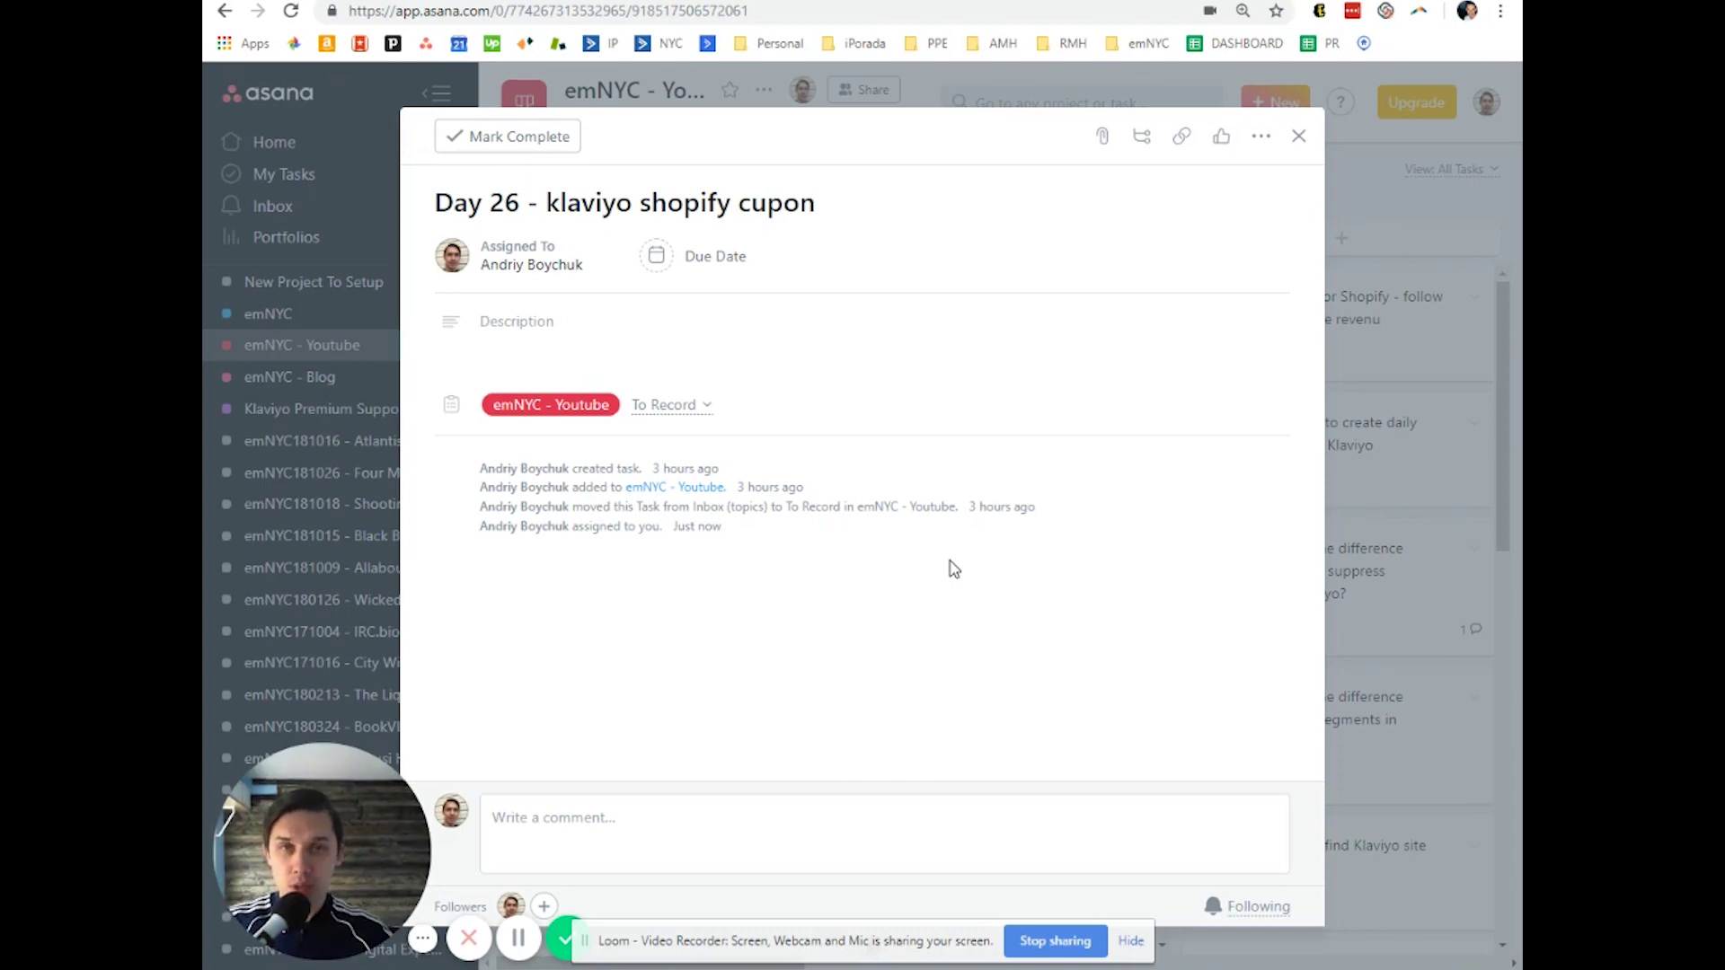
- Switch from the Day 26 Asana coupon task to the Klaviyo dashboard tab
key("ctrl+Tab")
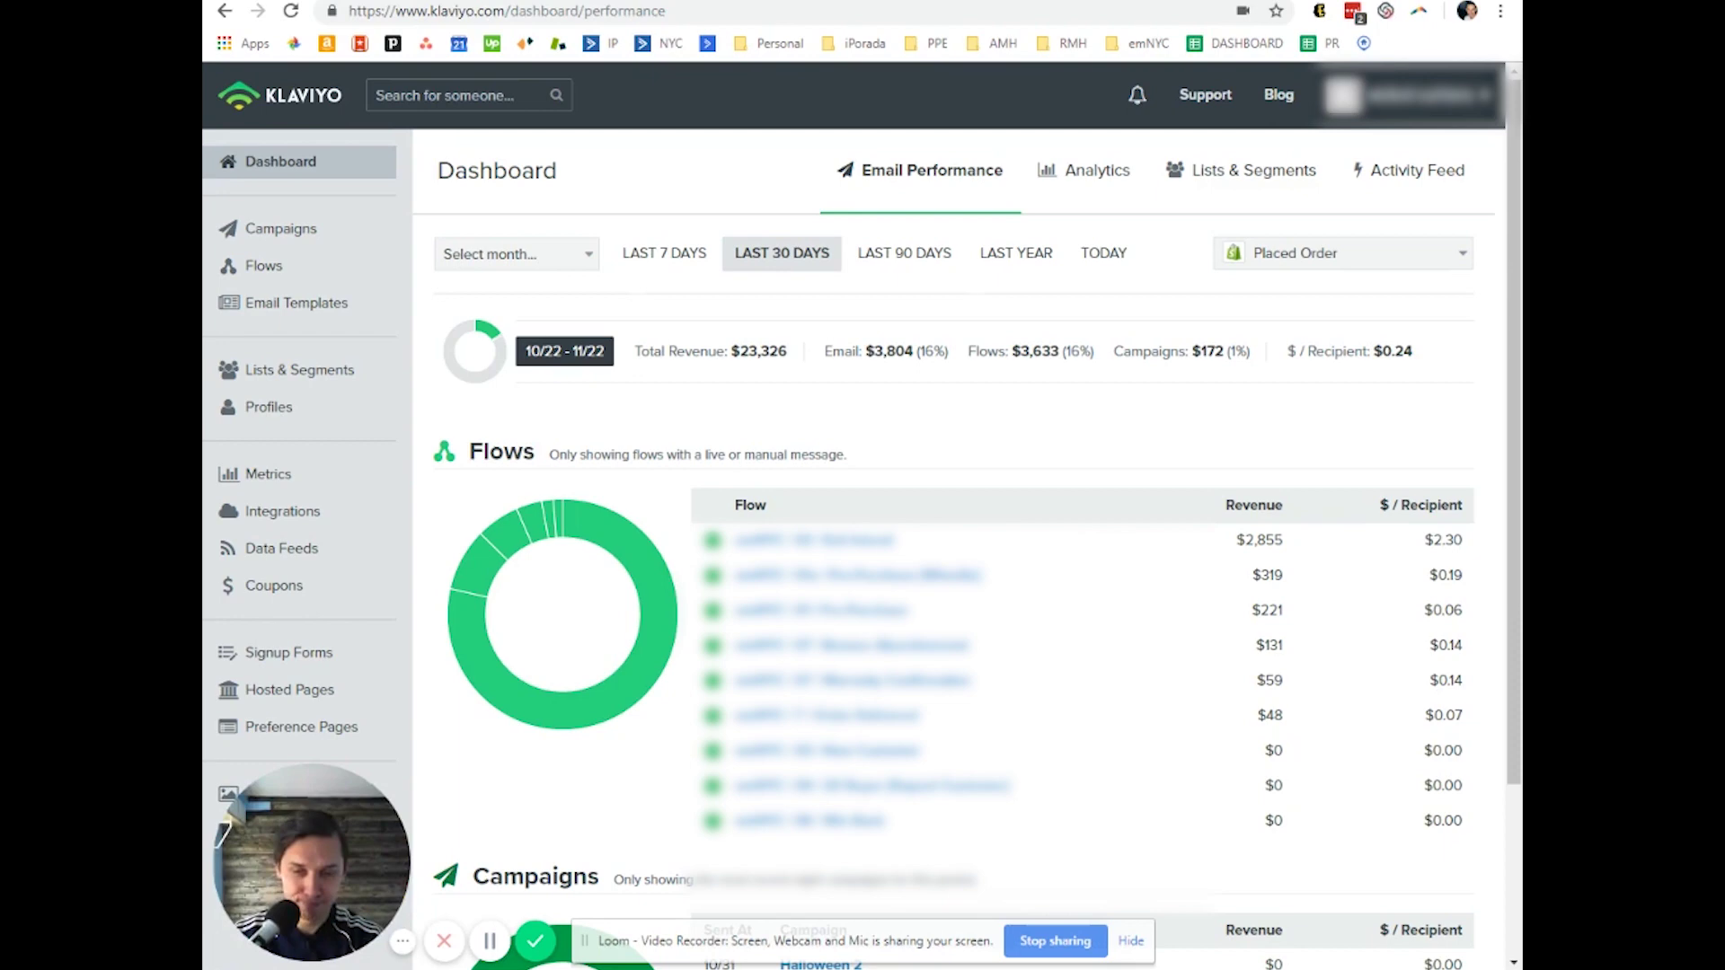
- Go to Klaviyo's Coupons page and look over existing codes like AB_10off and BA_10off
scroll(365, 535, "down", 2)
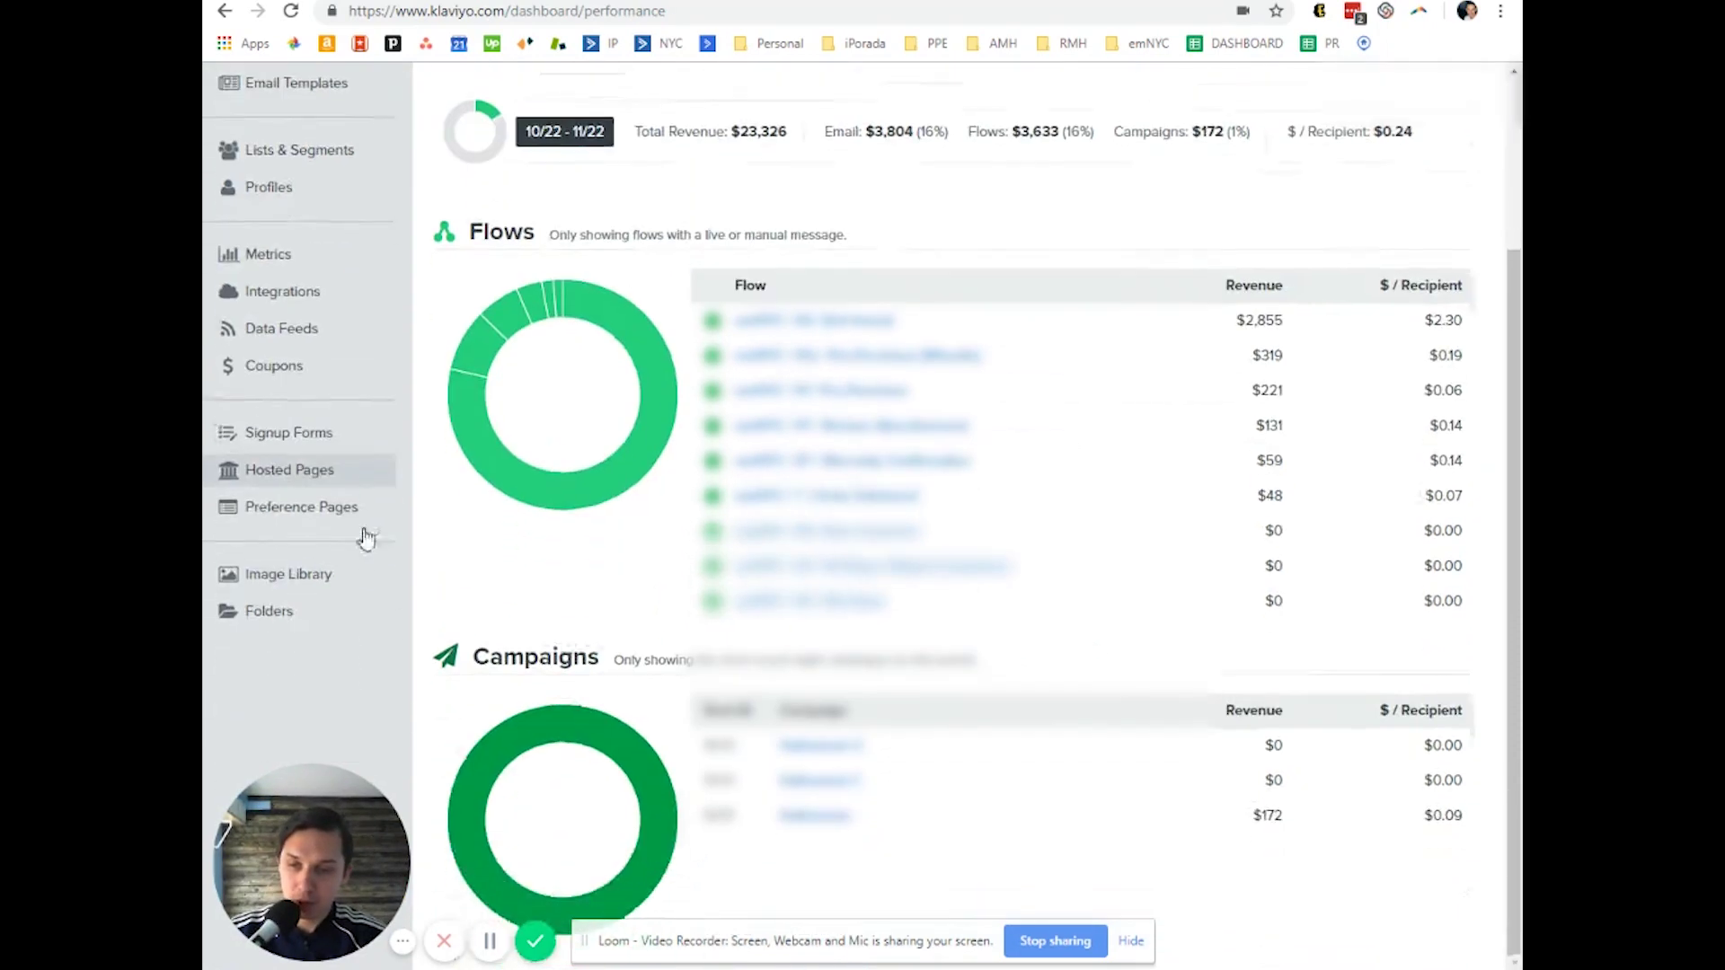
left_click(326, 367)
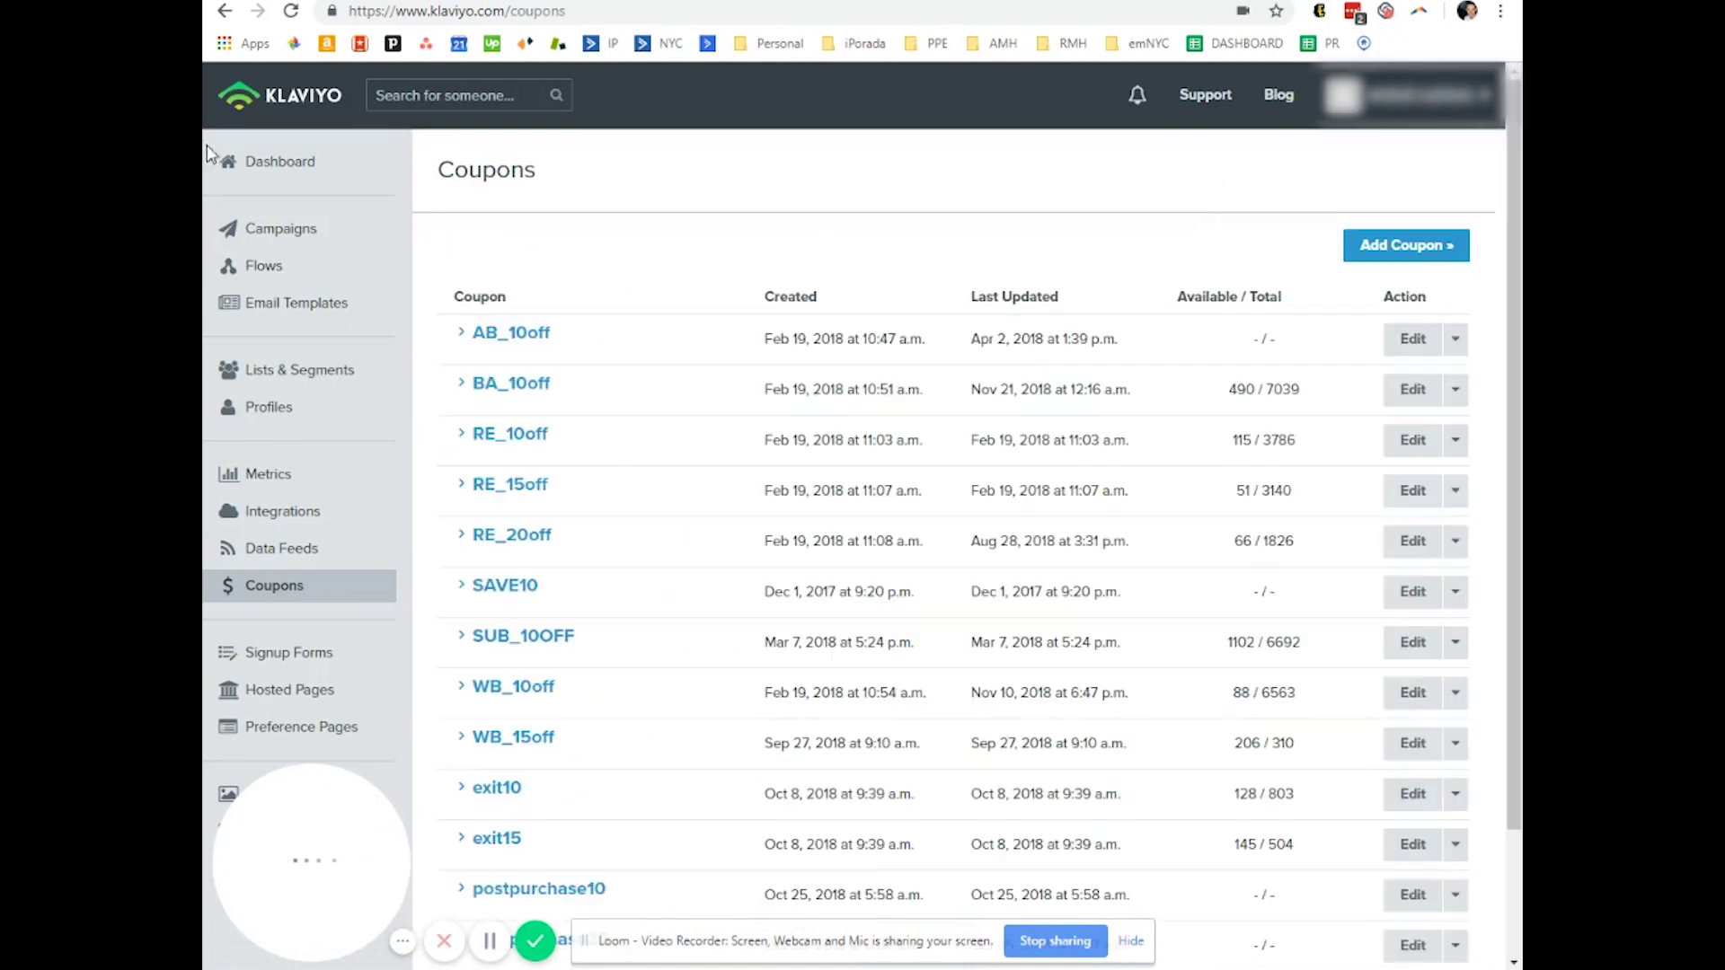
scroll(467, 530, "down", 2)
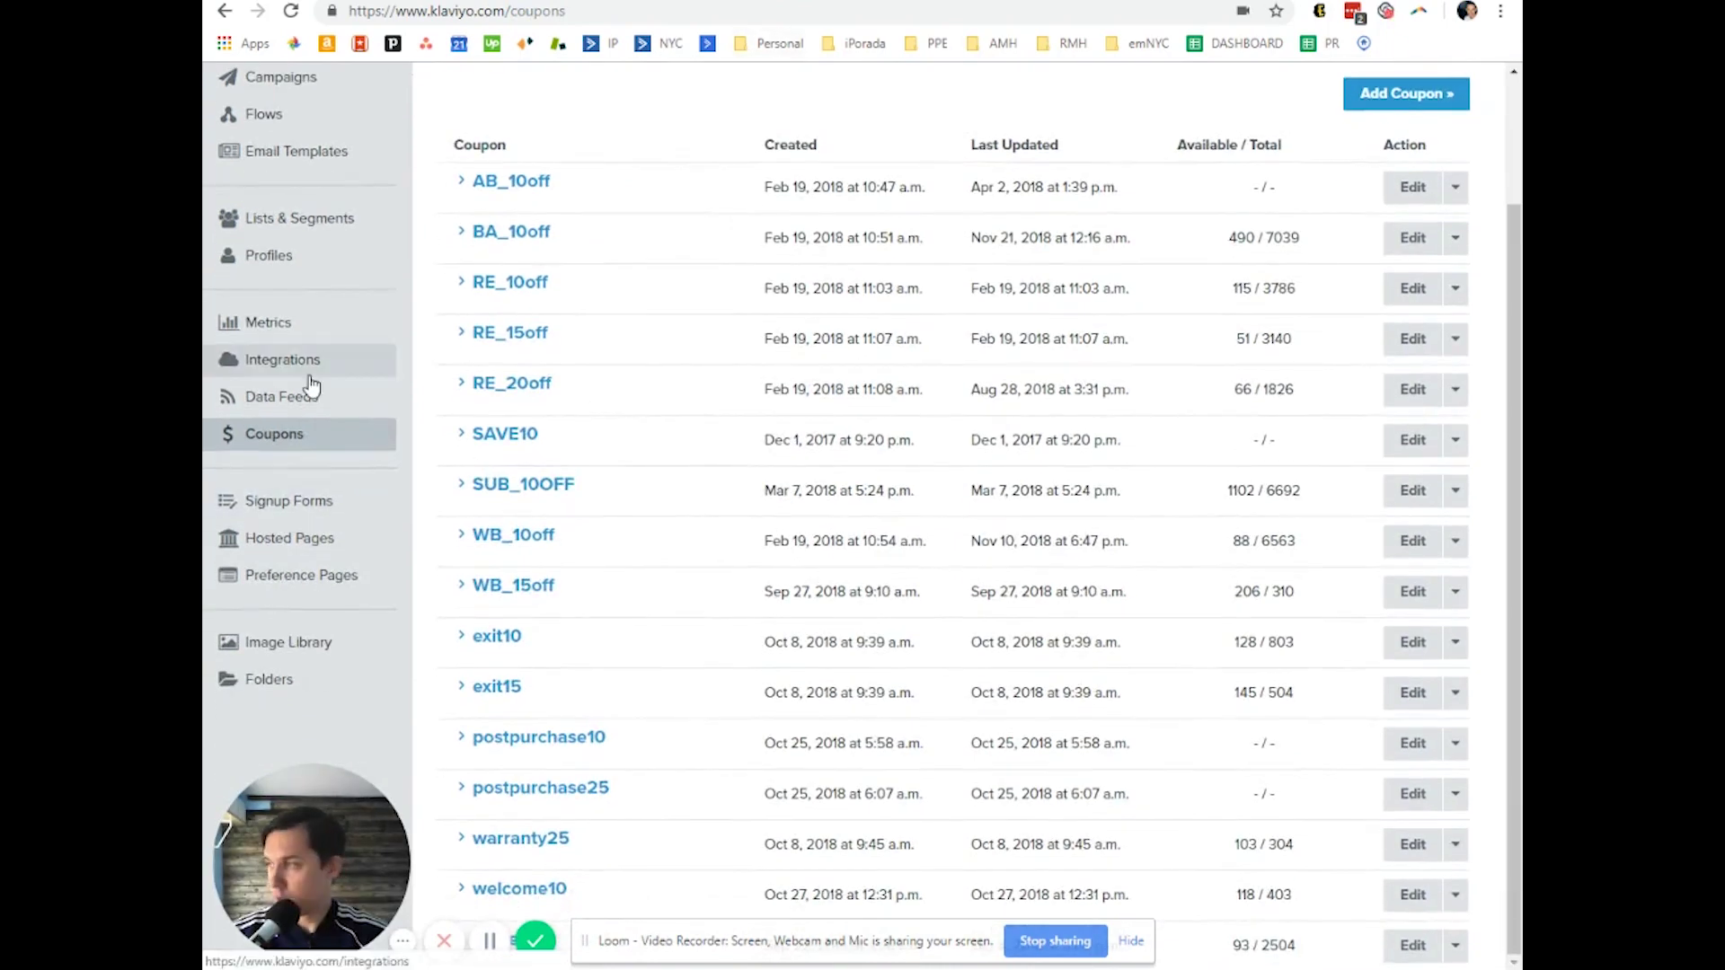
scroll(1168, 203, "up", 2)
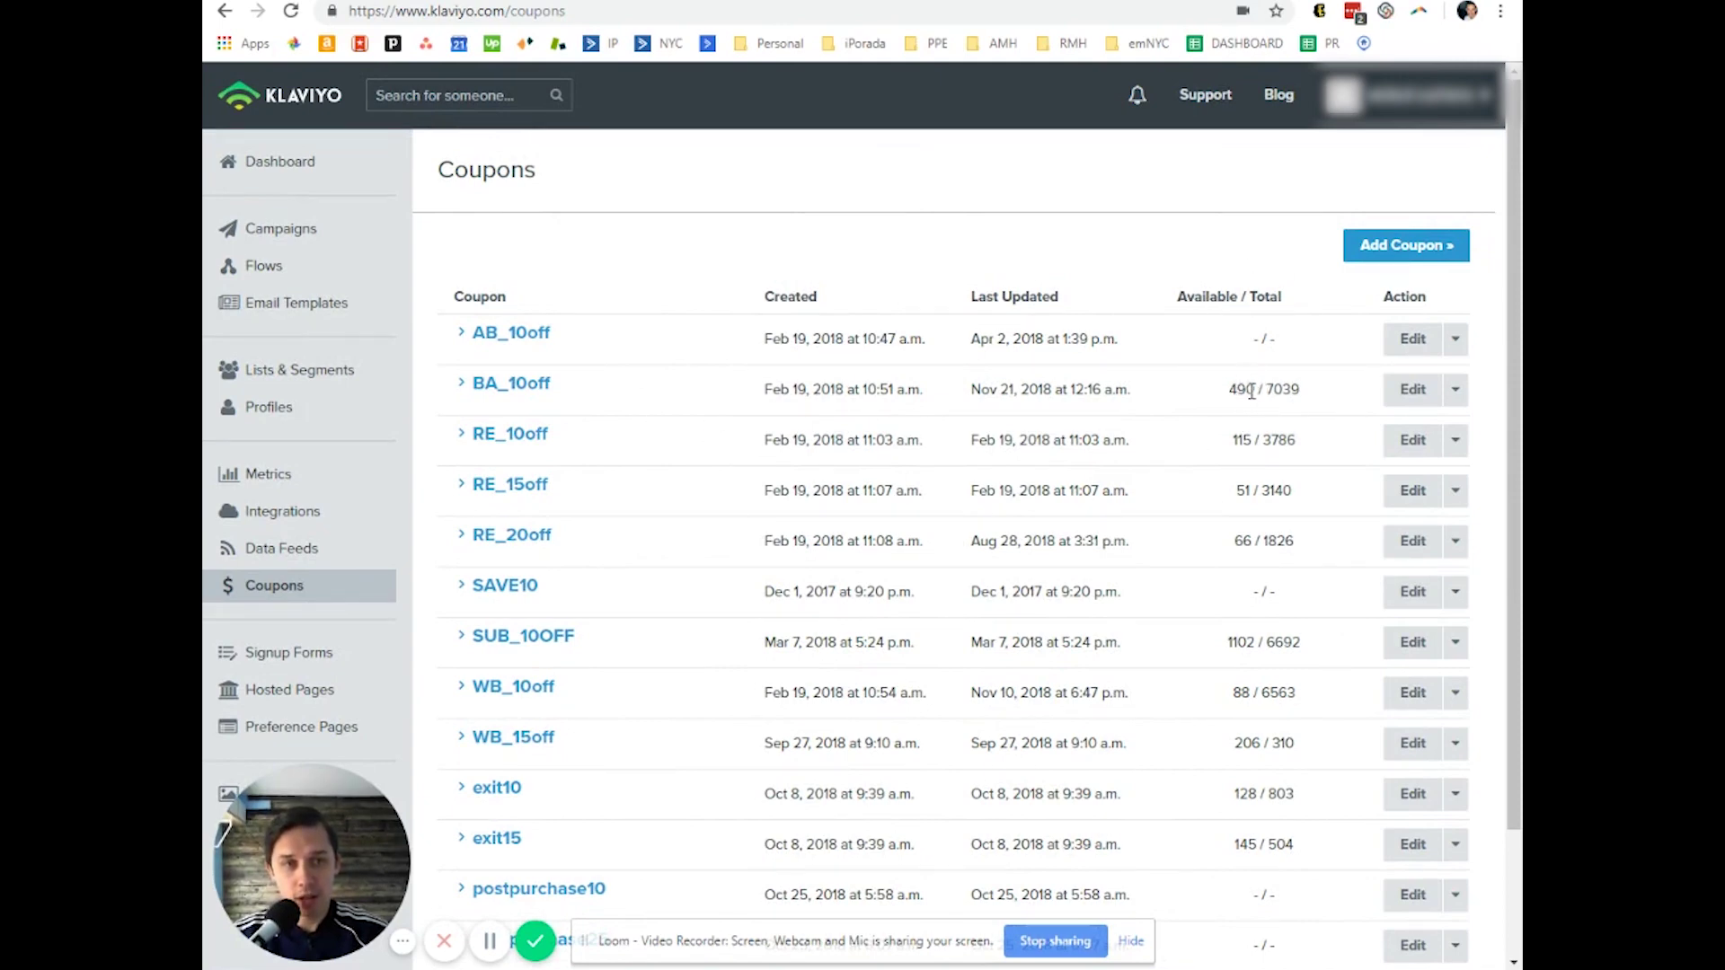
- Add a coupon named Youtube_Video_Example and move on to the blank Prefix field
left_click(1381, 269)
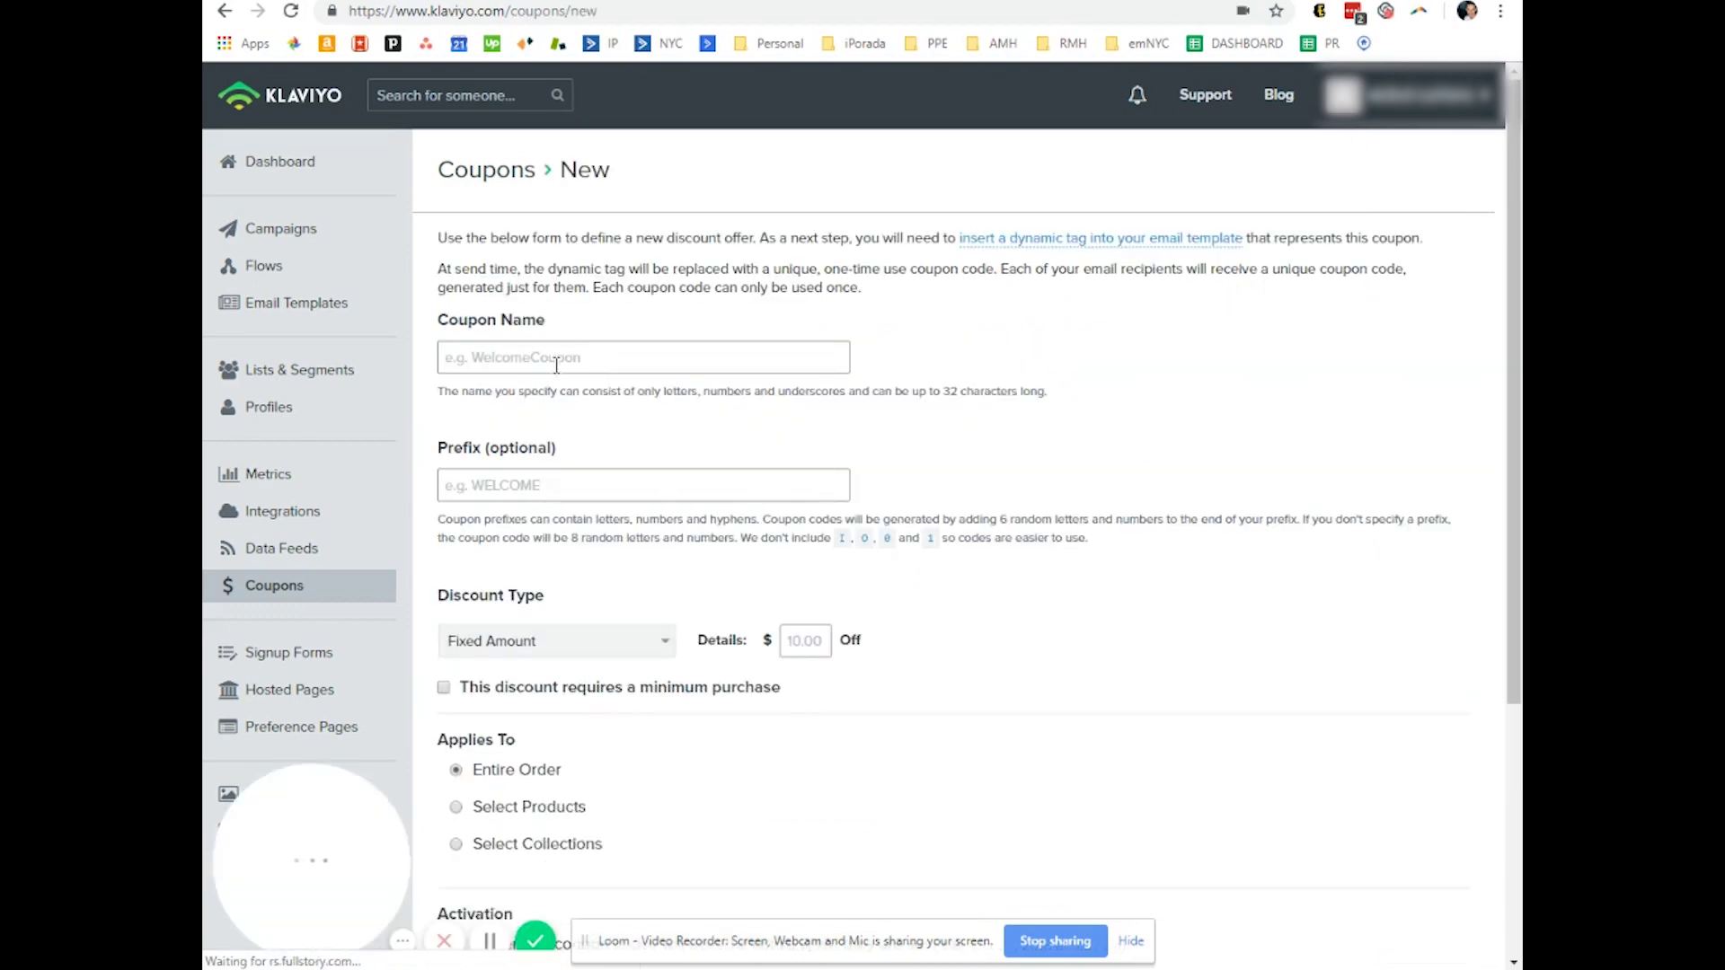
left_click(556, 359)
key("Escape")
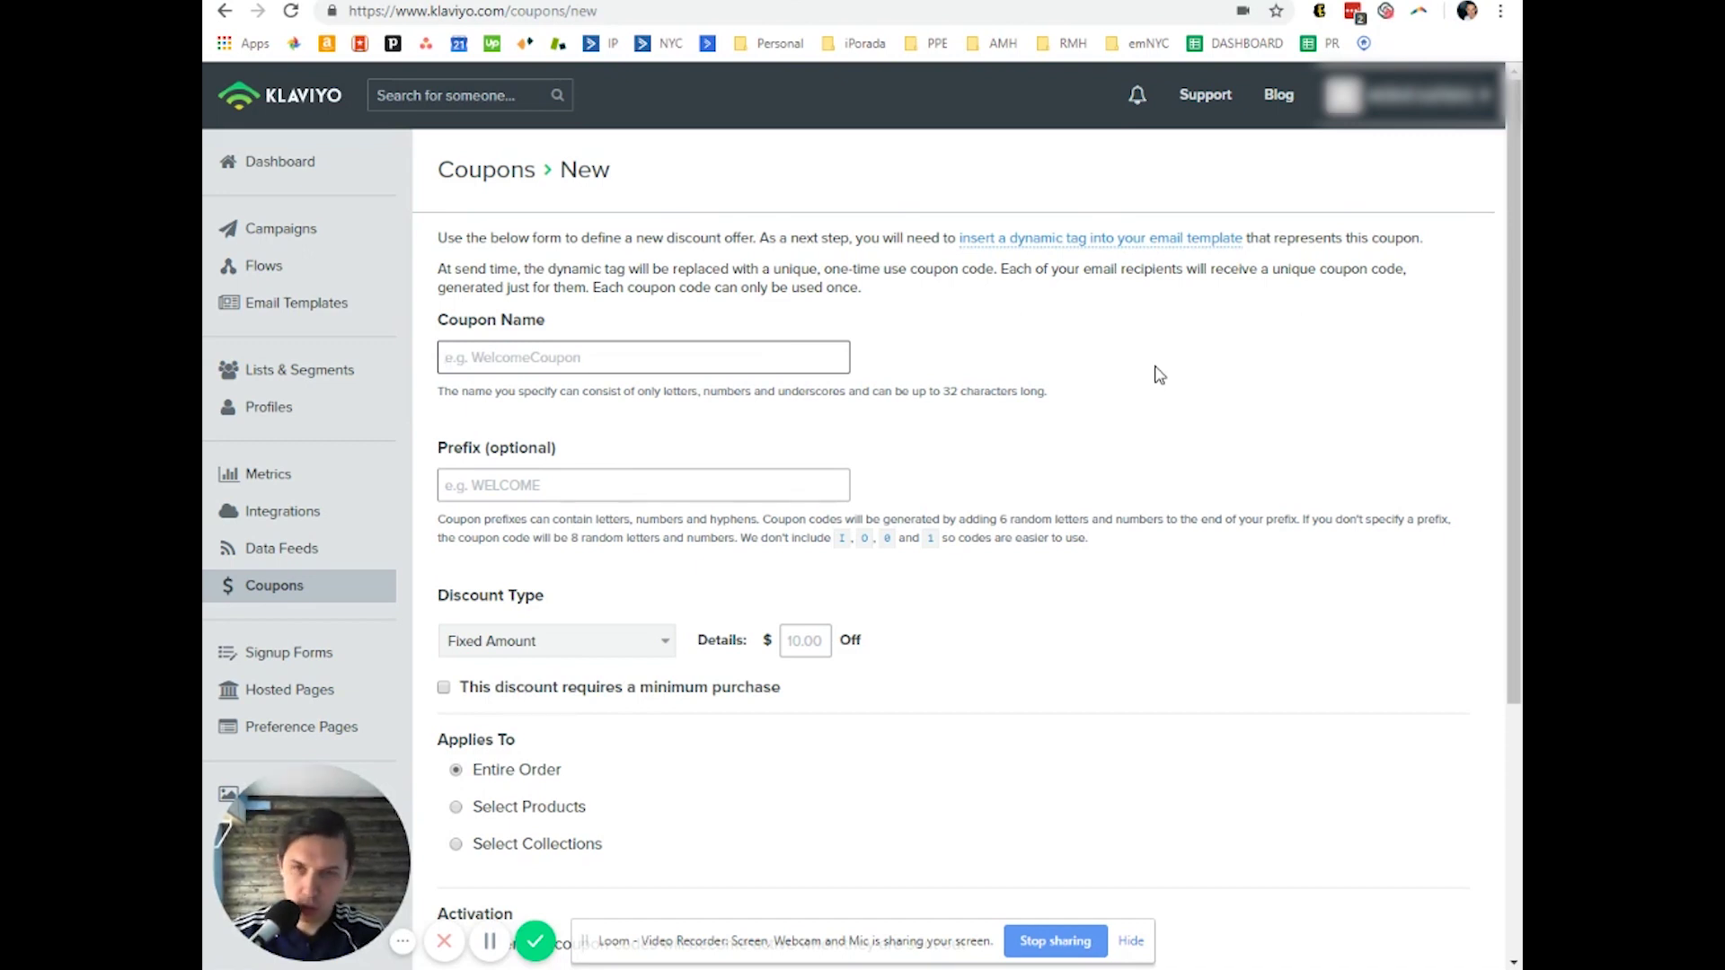
type("Y")
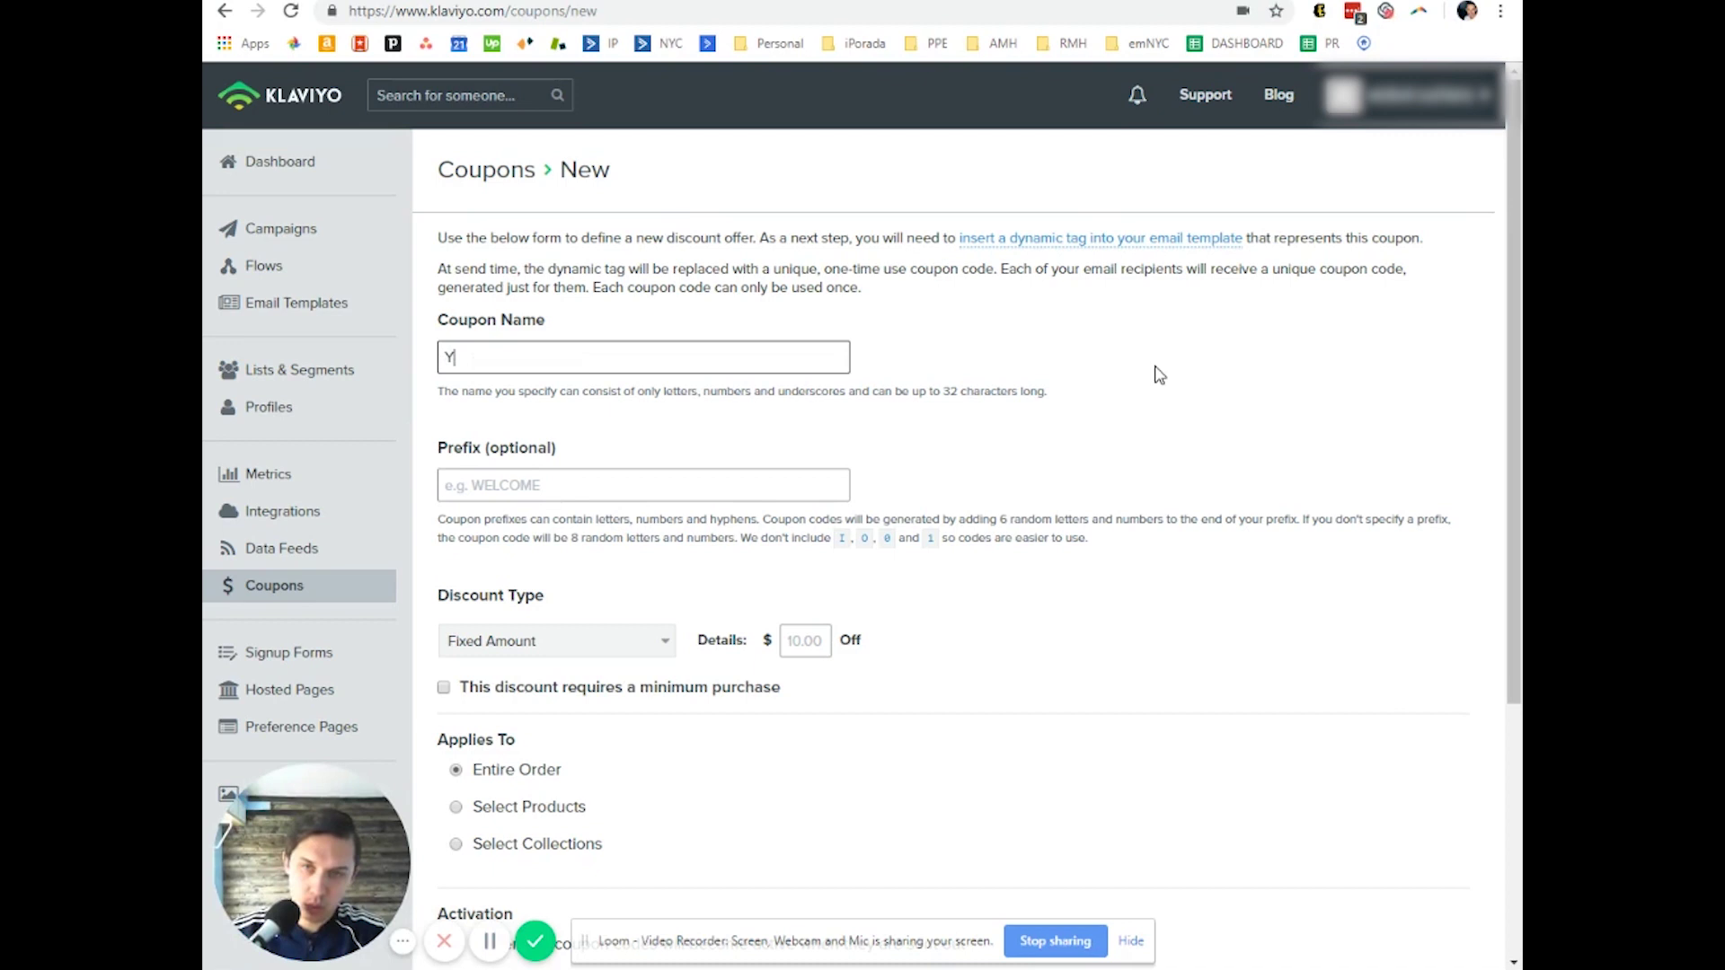
type("O")
key("BackSpace")
type("o")
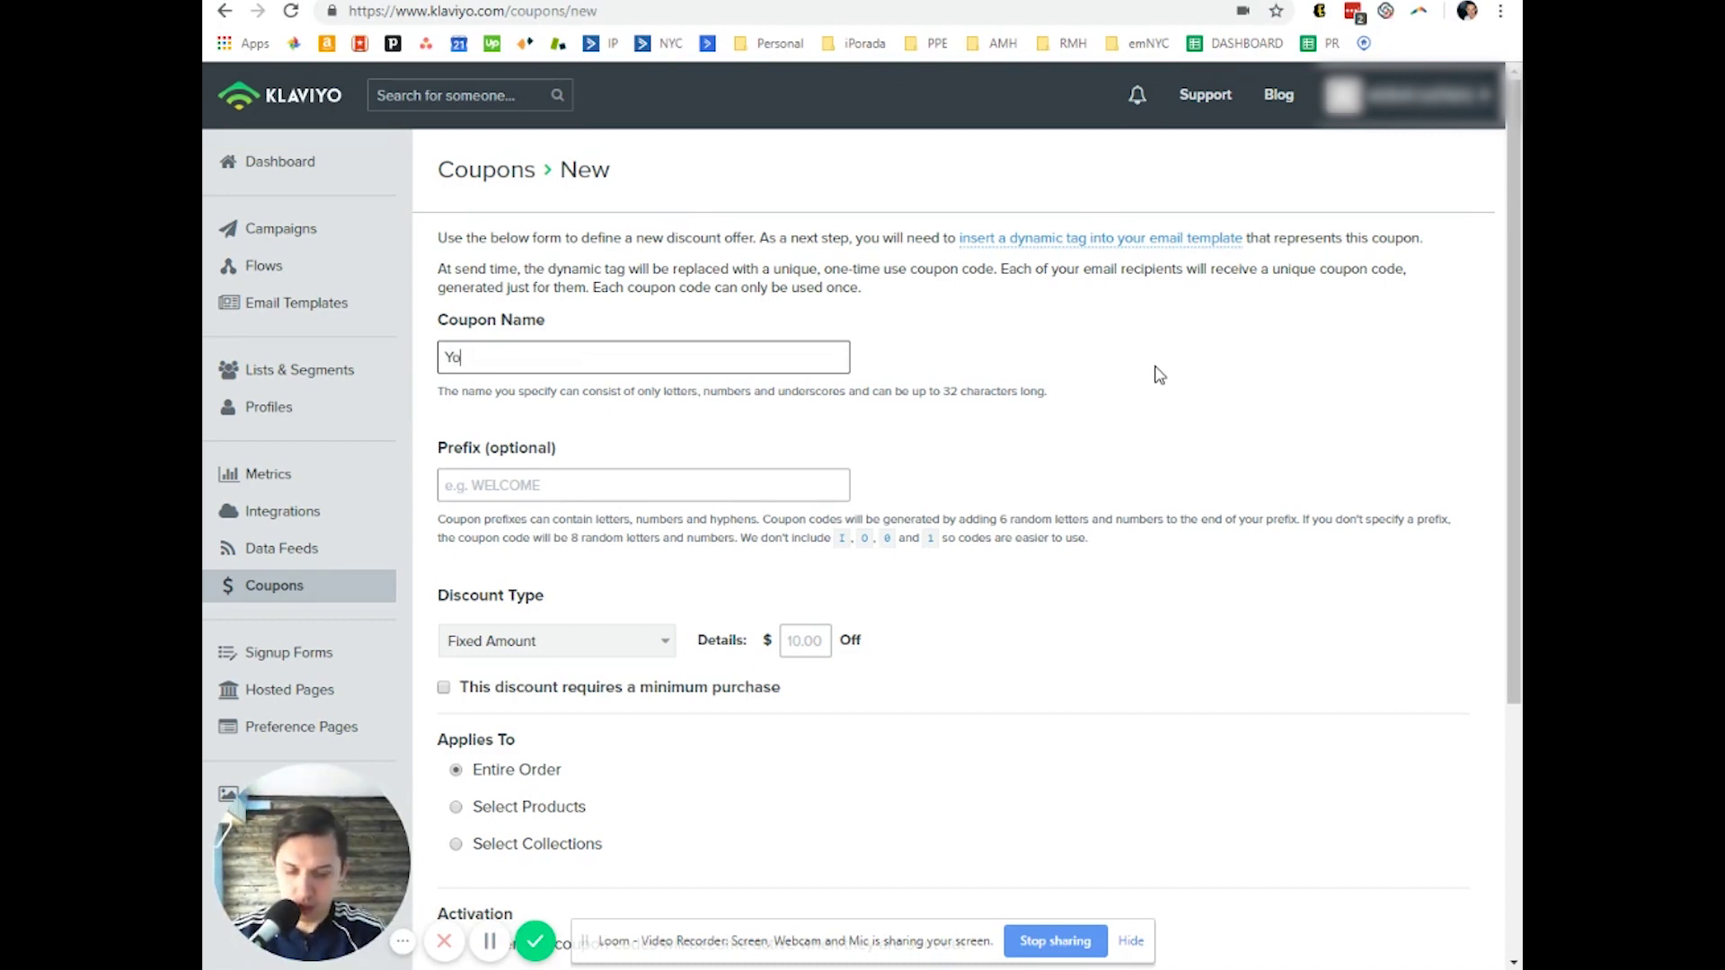
type("utube_V")
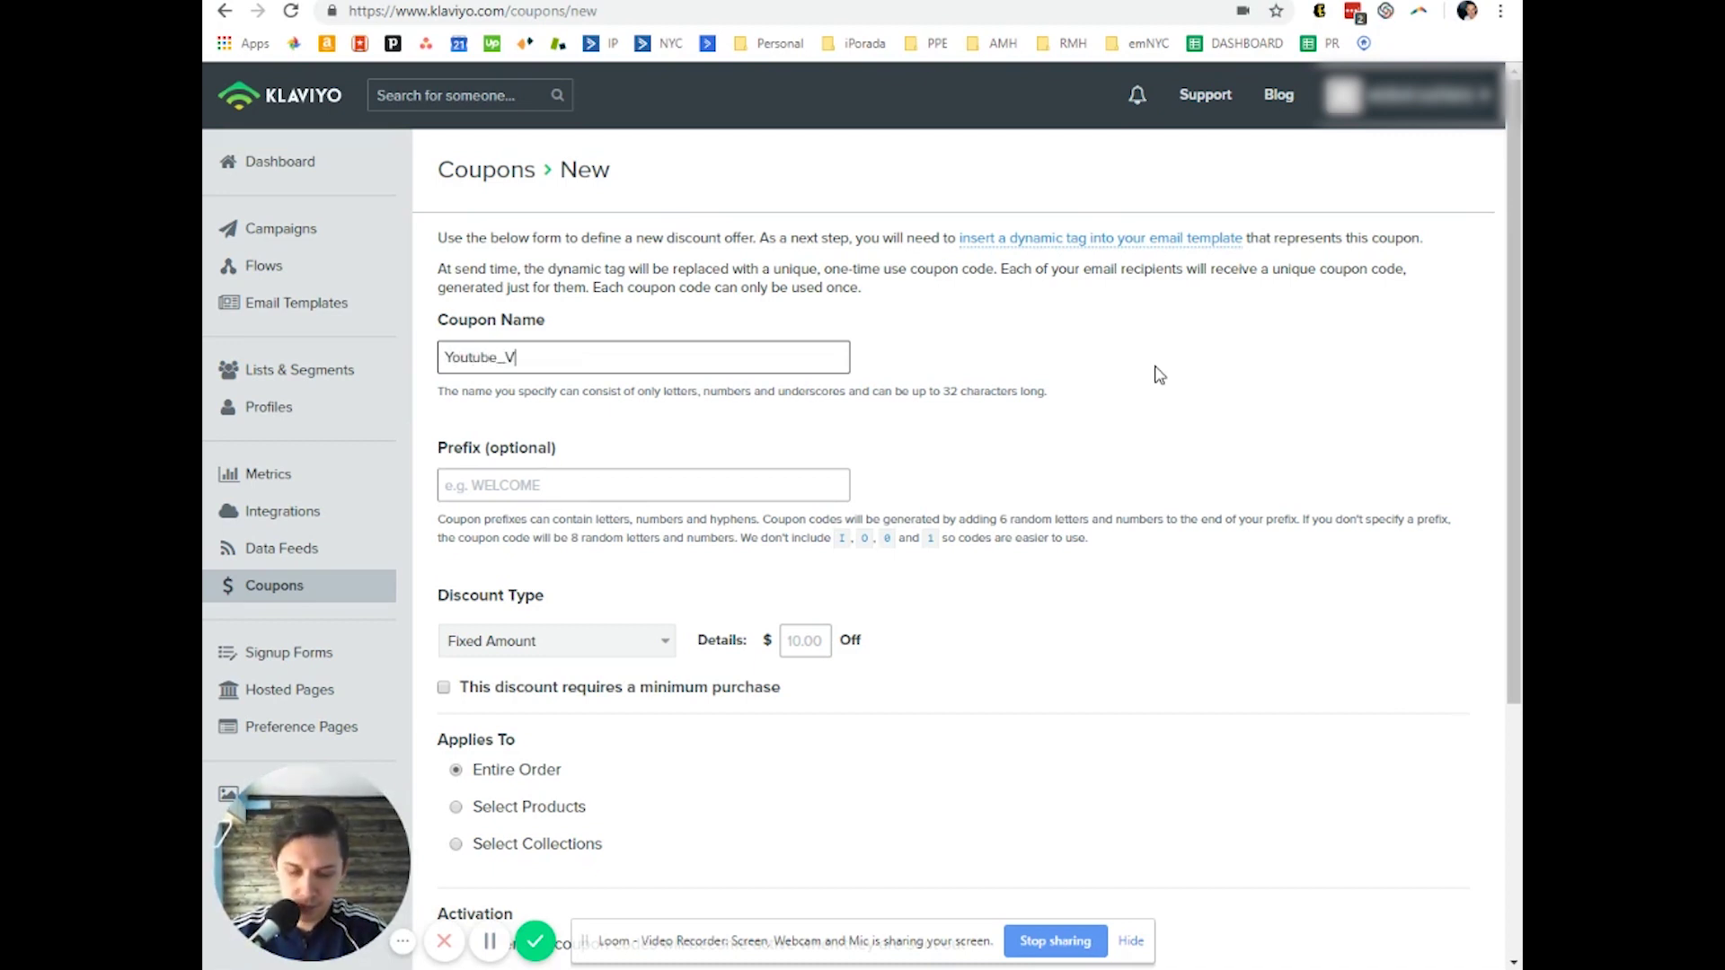
type("ideo_Example")
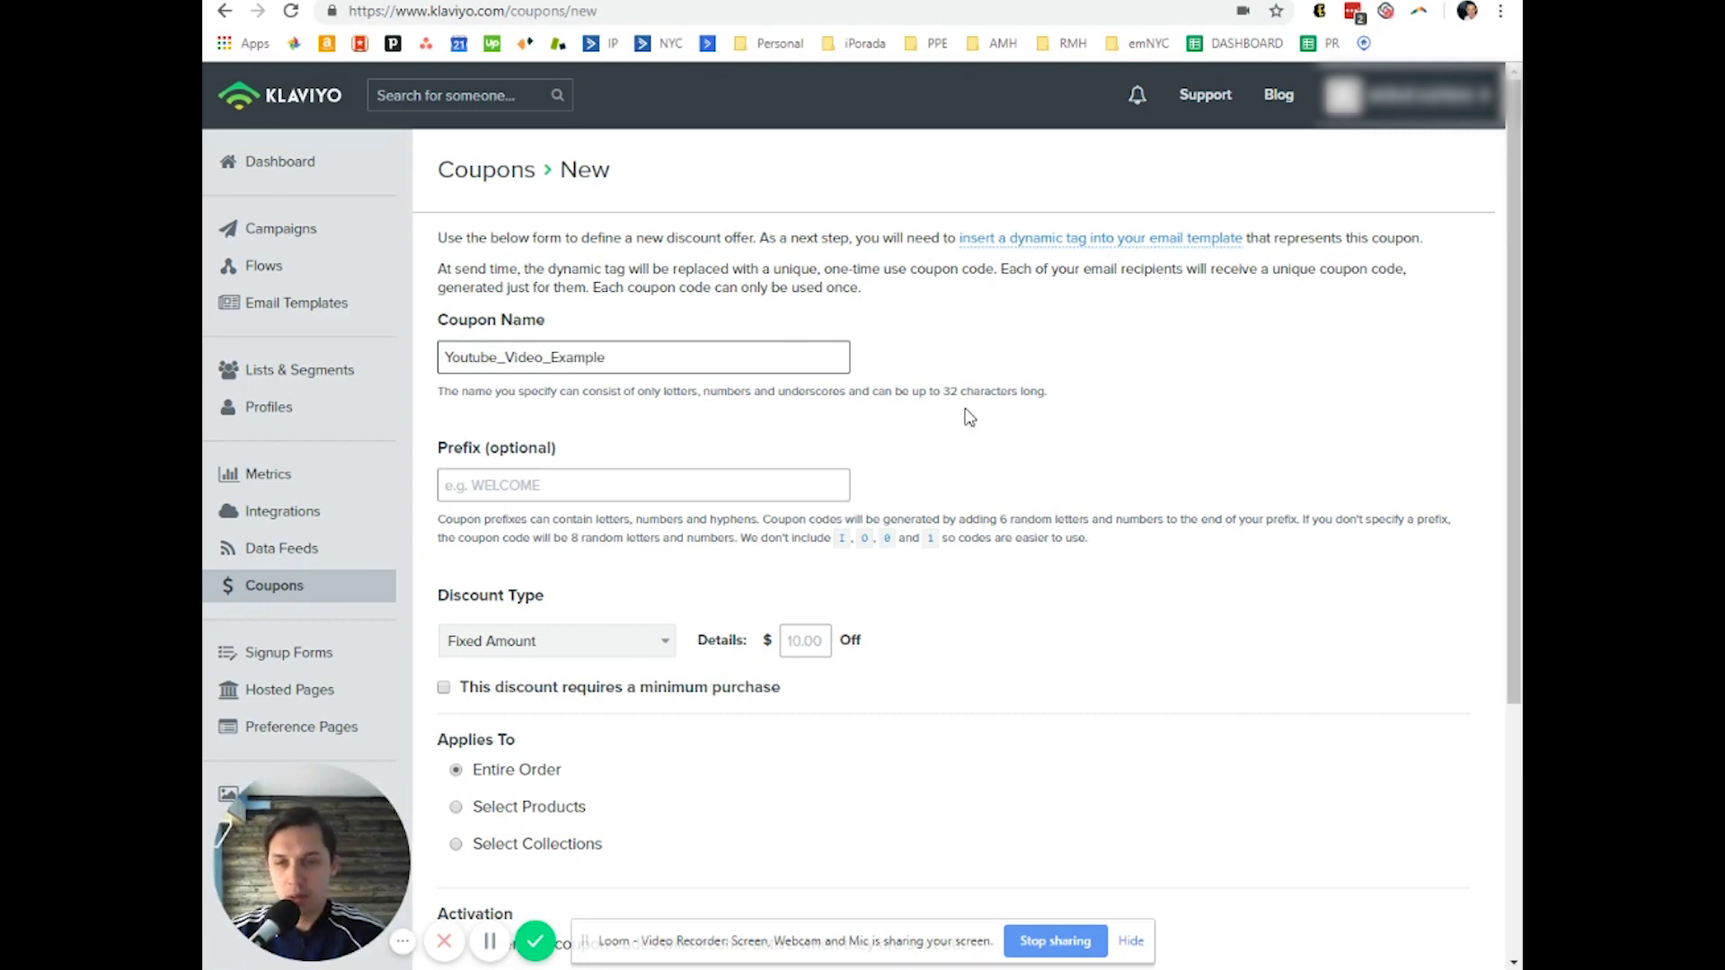
key("Tab")
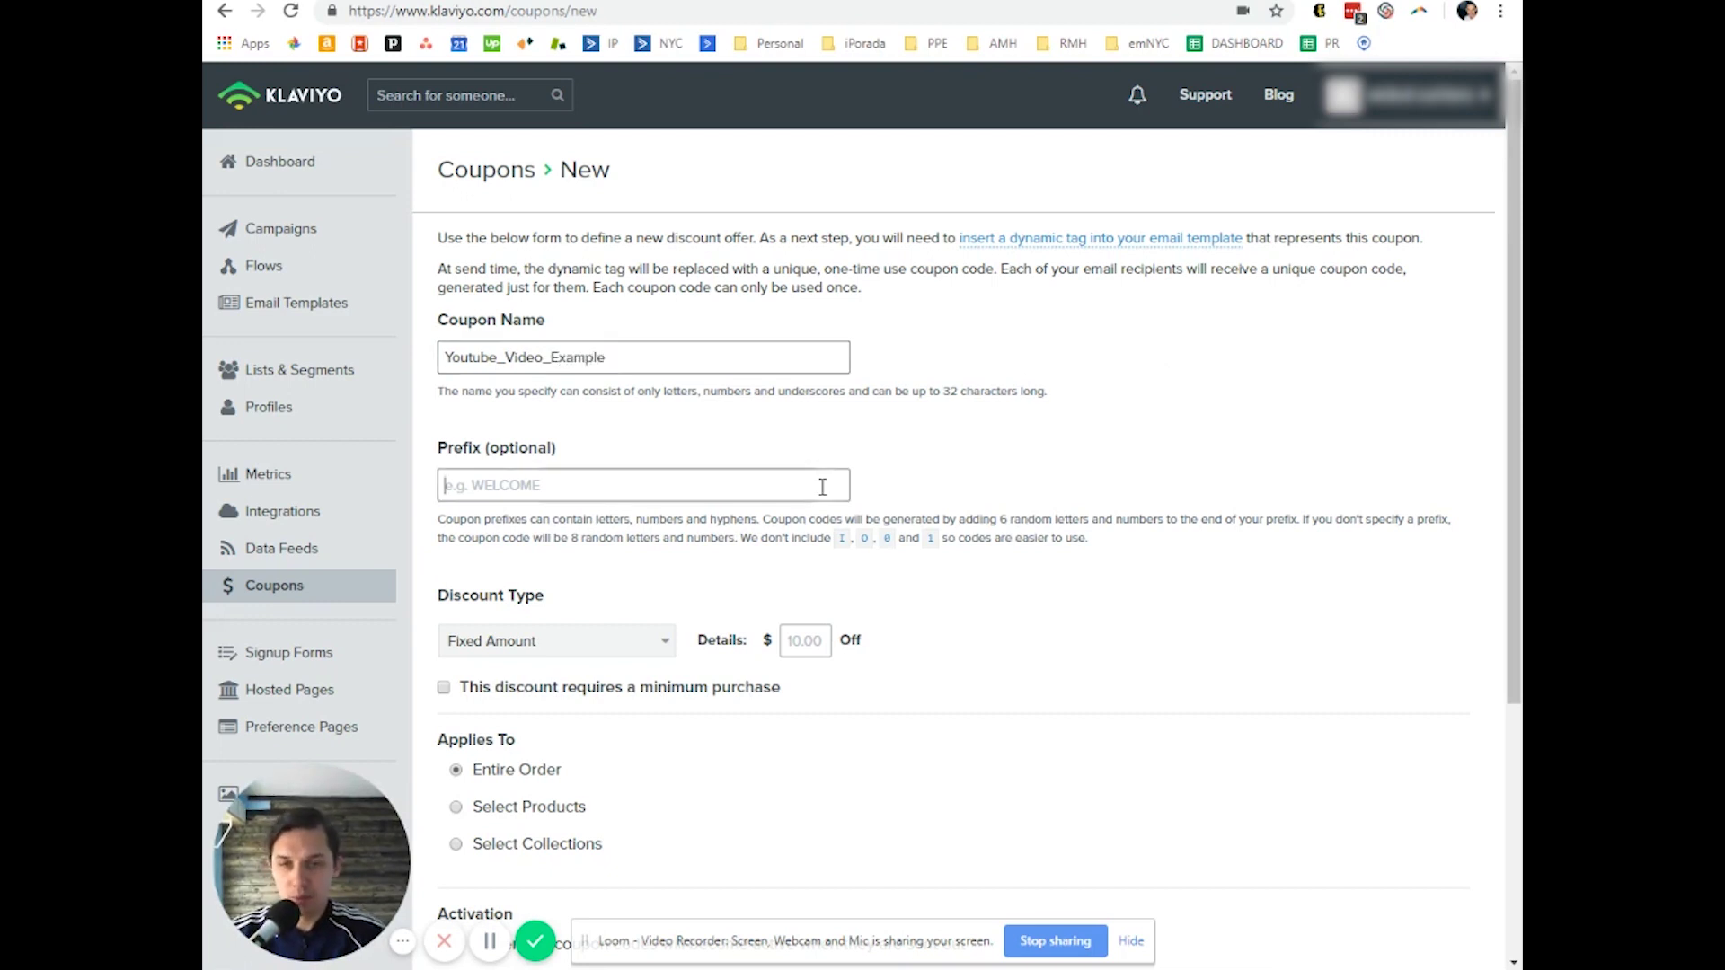
- Set the coupon to Percentage Off 5 with a required $25.00 minimum purchase
scroll(1006, 475, "down", 2)
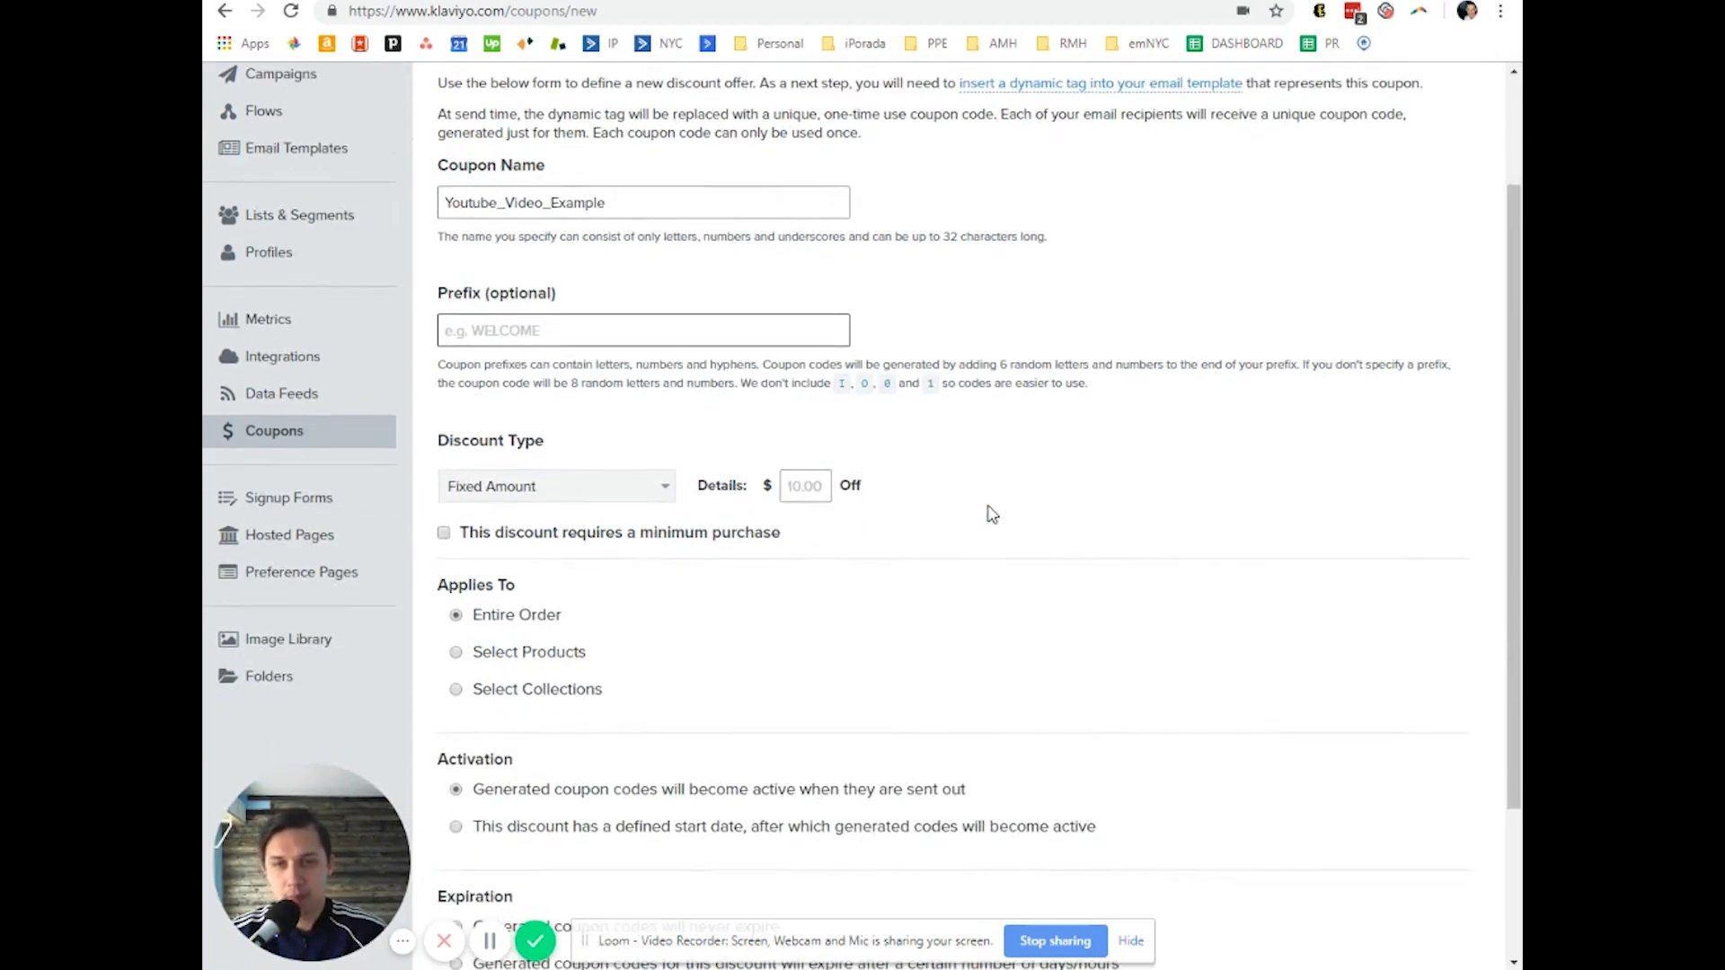
left_click(620, 490)
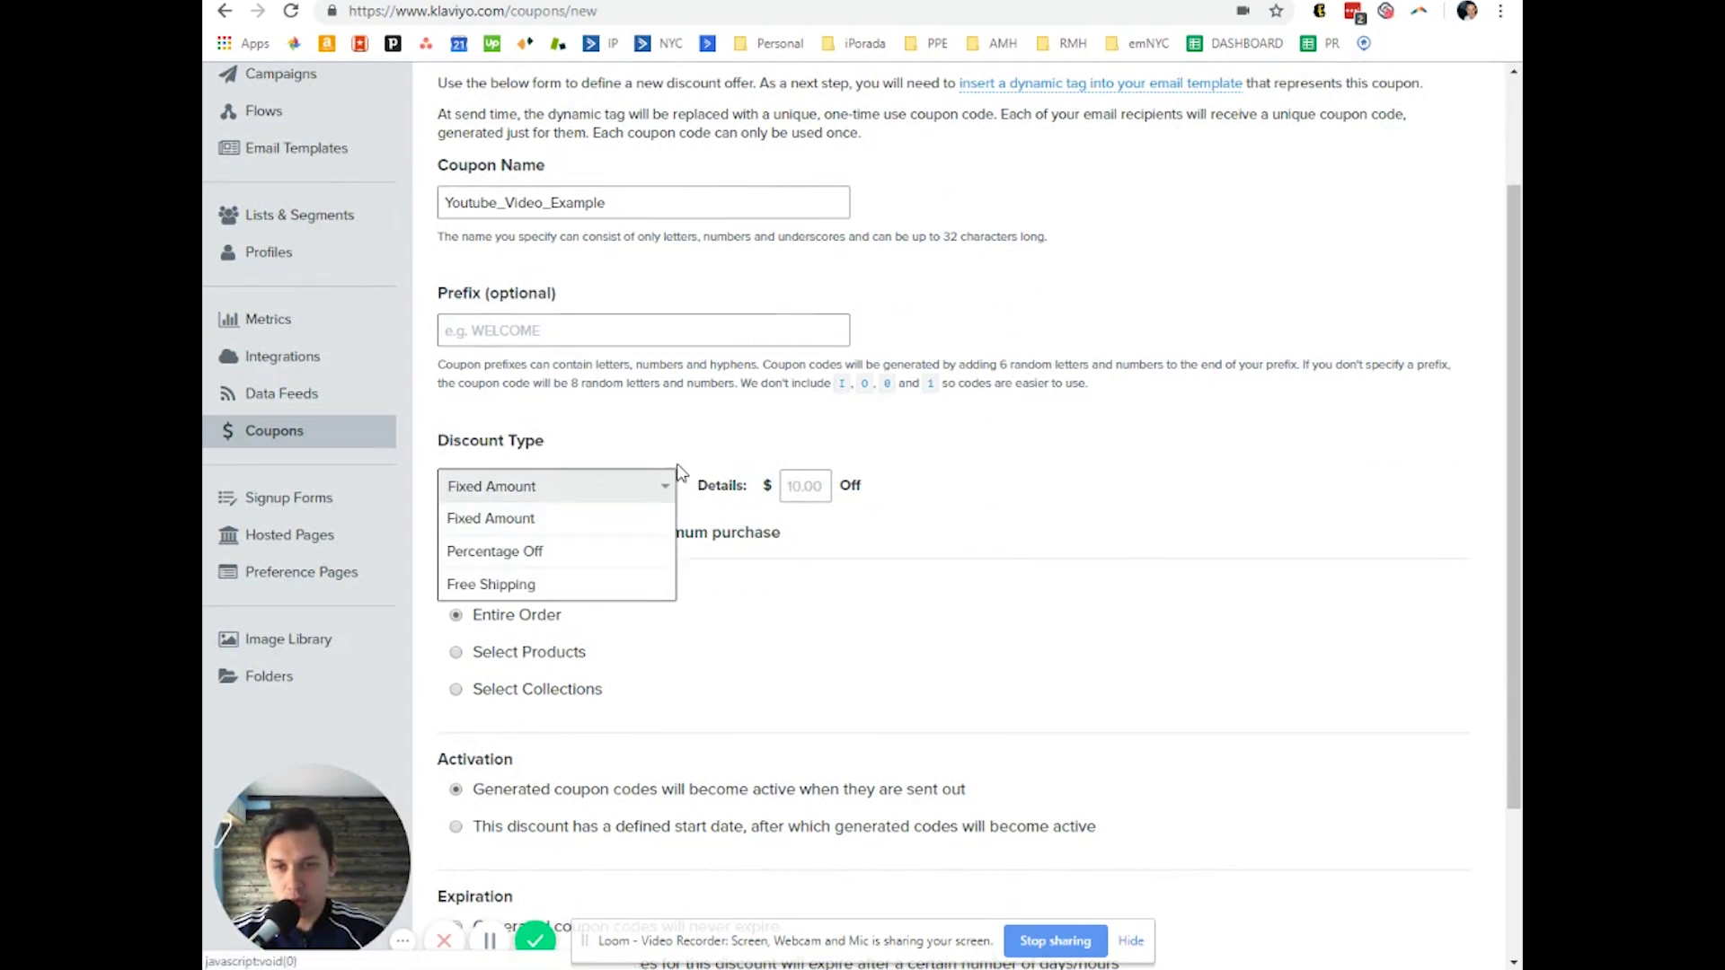
left_click(519, 560)
left_click(865, 486)
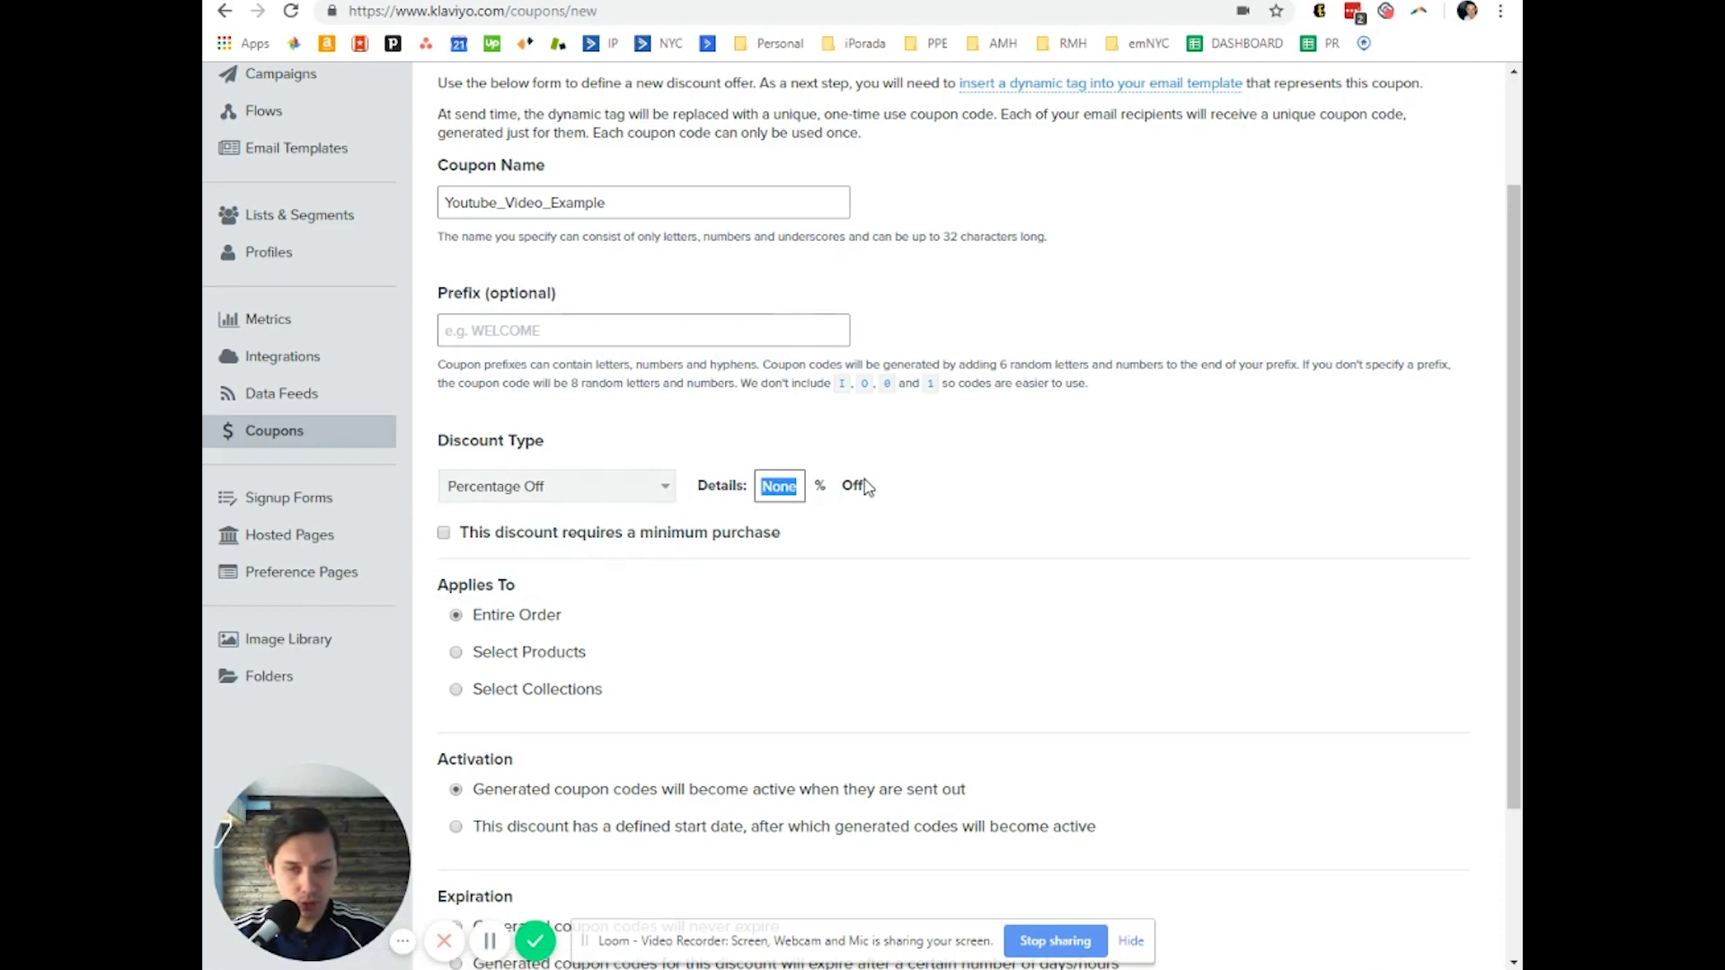
type("5")
scroll(898, 557, "down", 2)
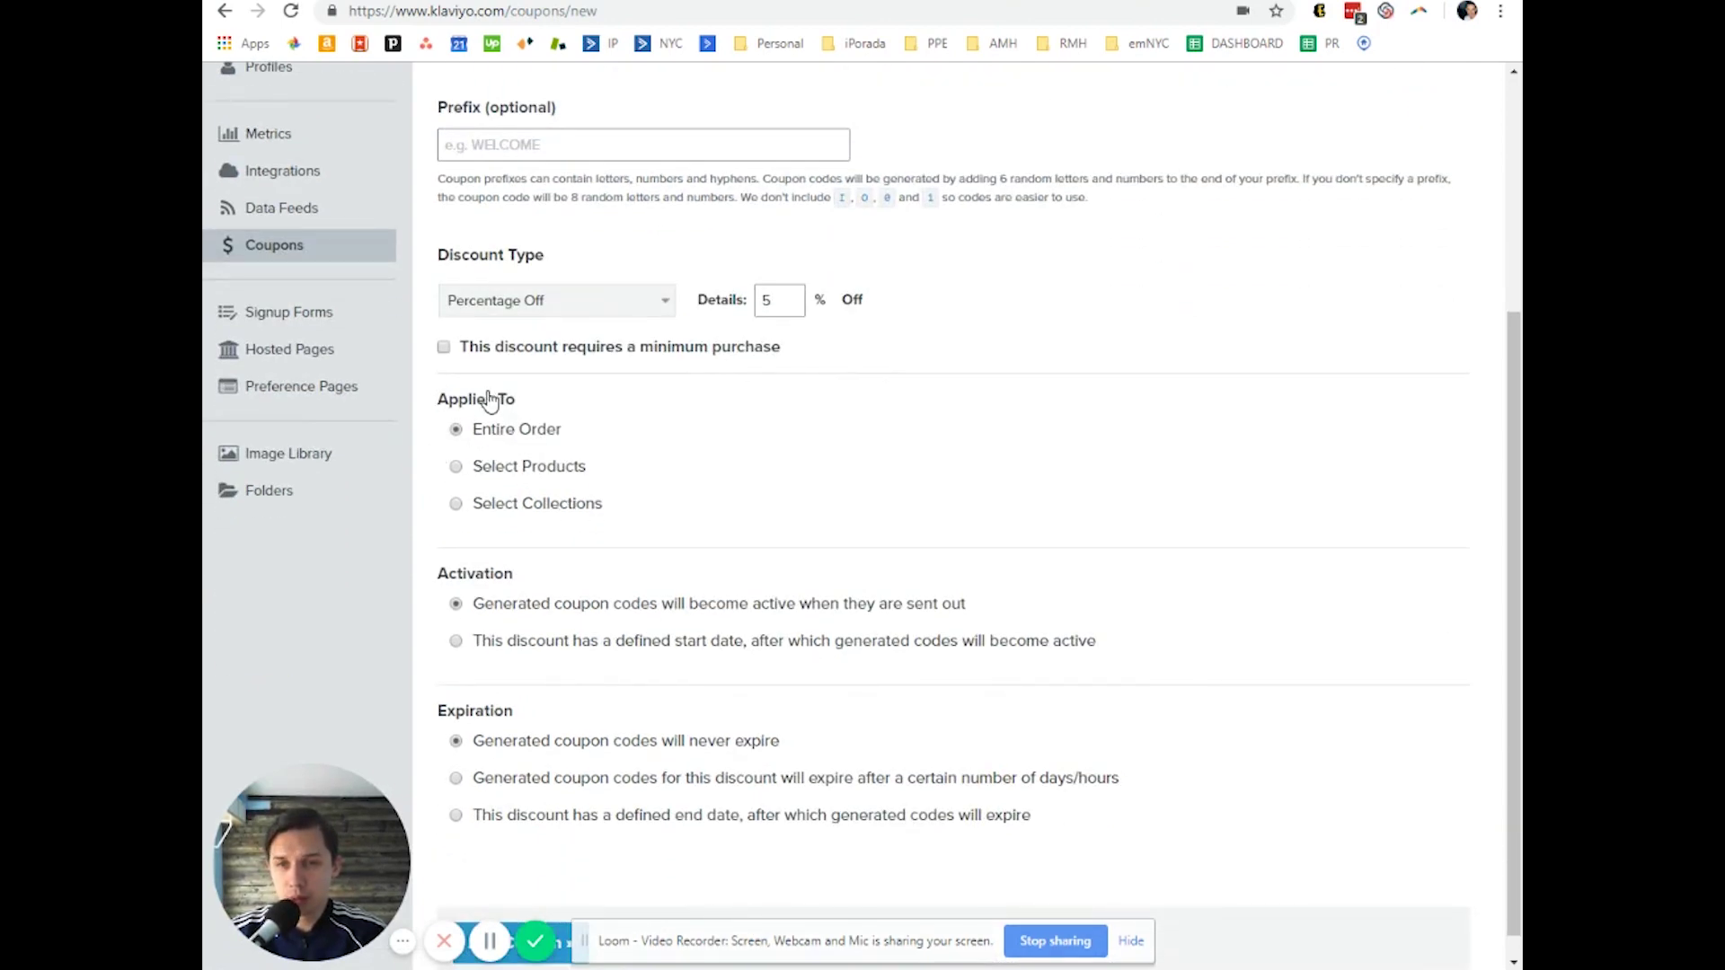
left_click(444, 349)
left_click(522, 388)
type("1")
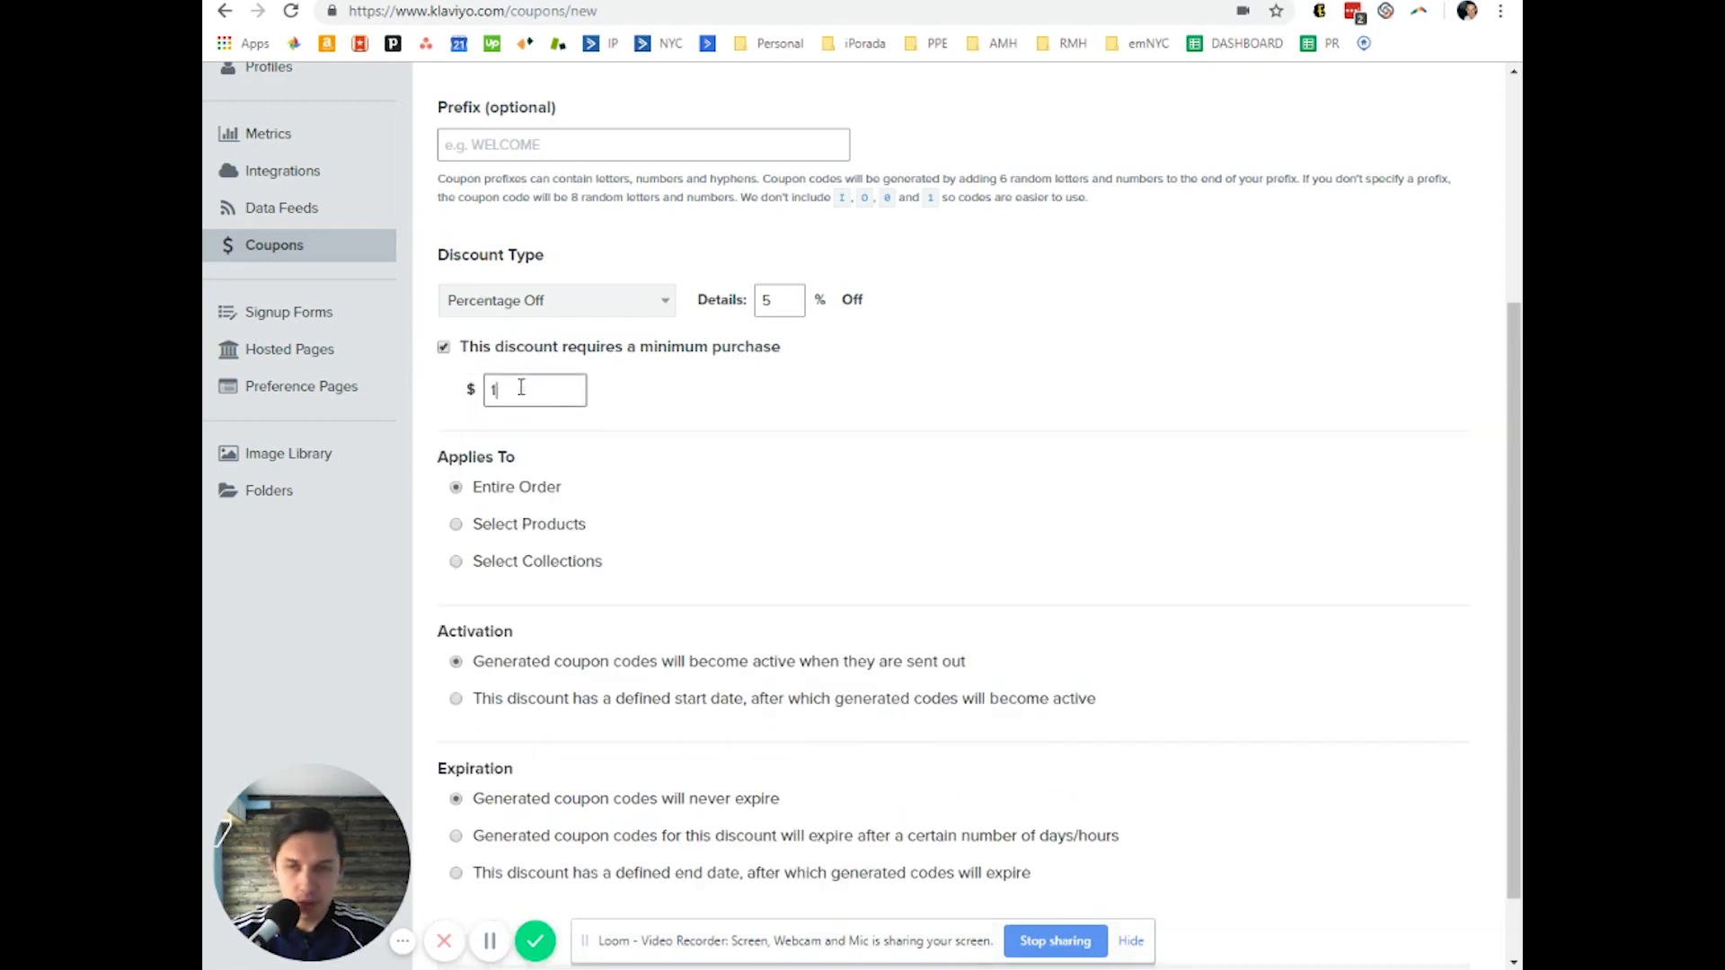
key("BackSpace")
type("25.00")
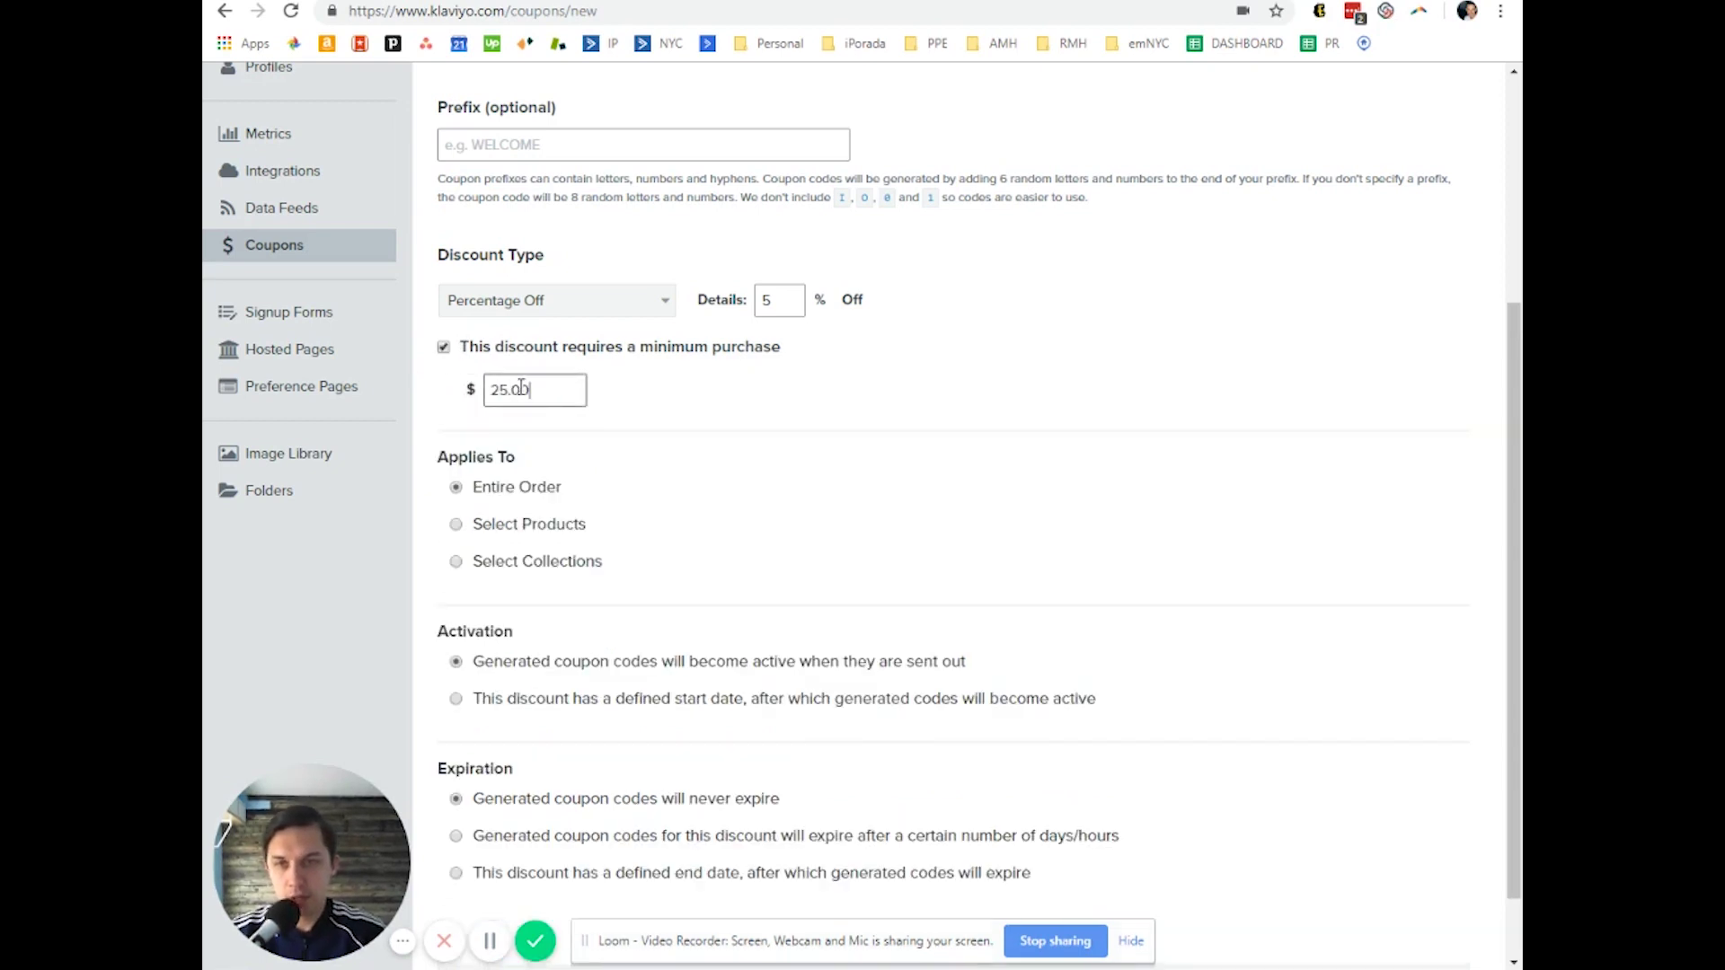
- Try the Applies To options, leaving the coupon on selected products
scroll(701, 368, "down", 1)
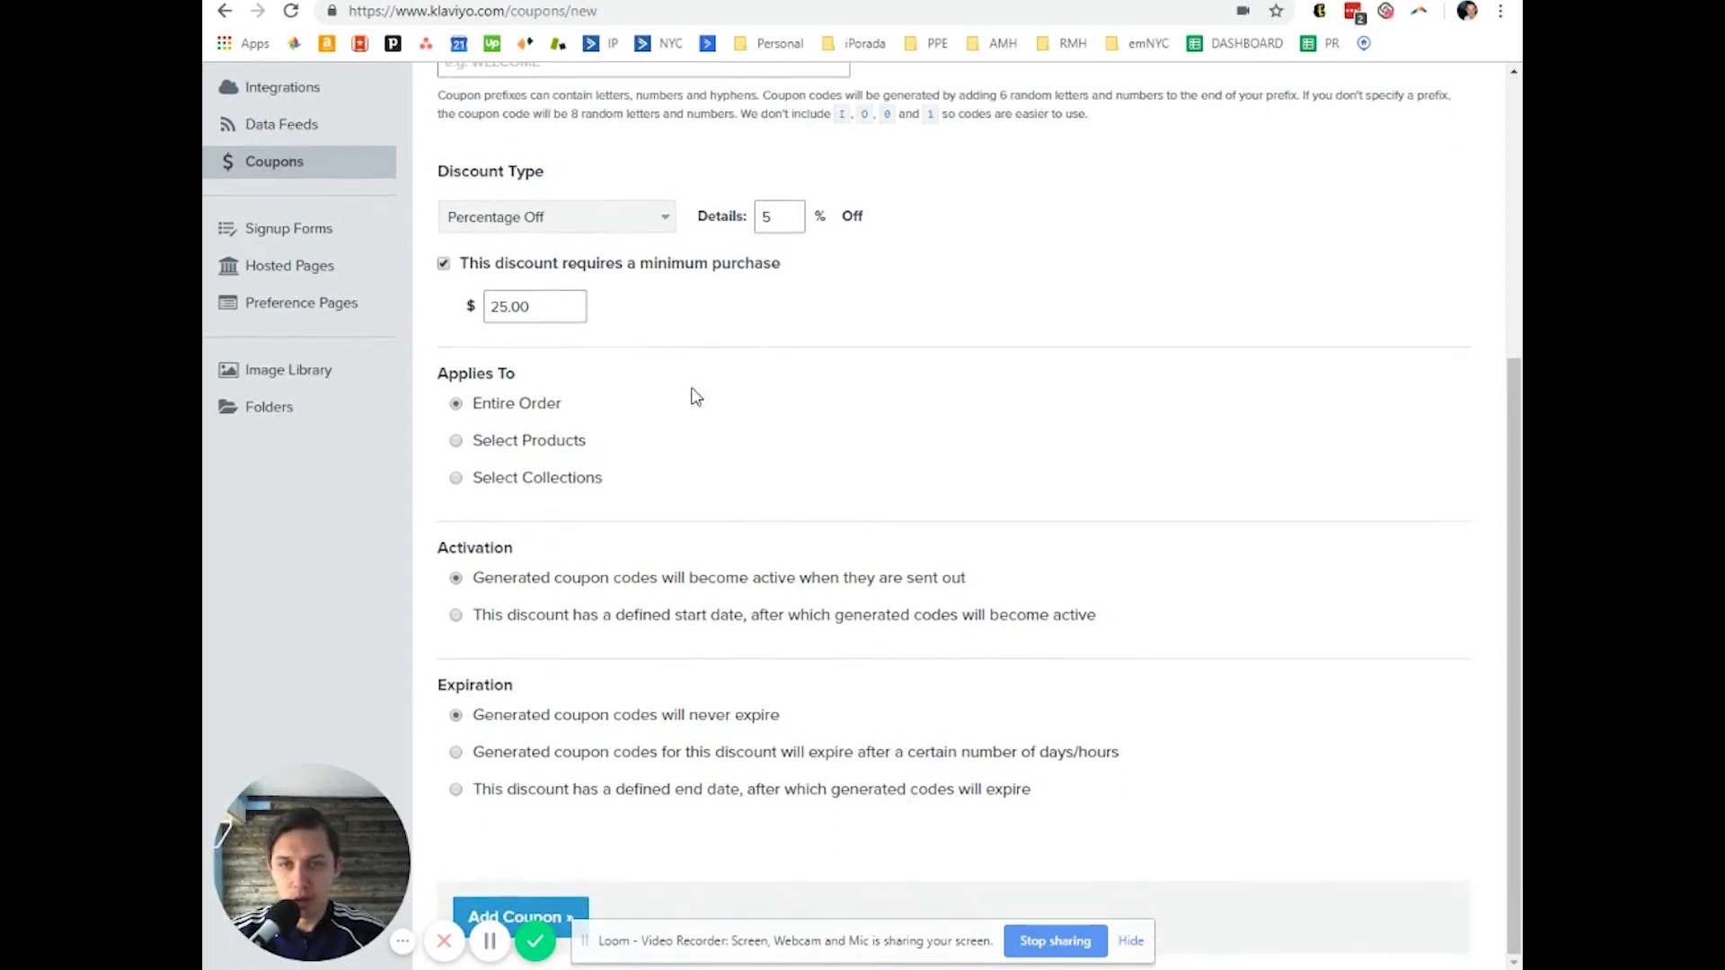
left_click(457, 442)
left_click(456, 404)
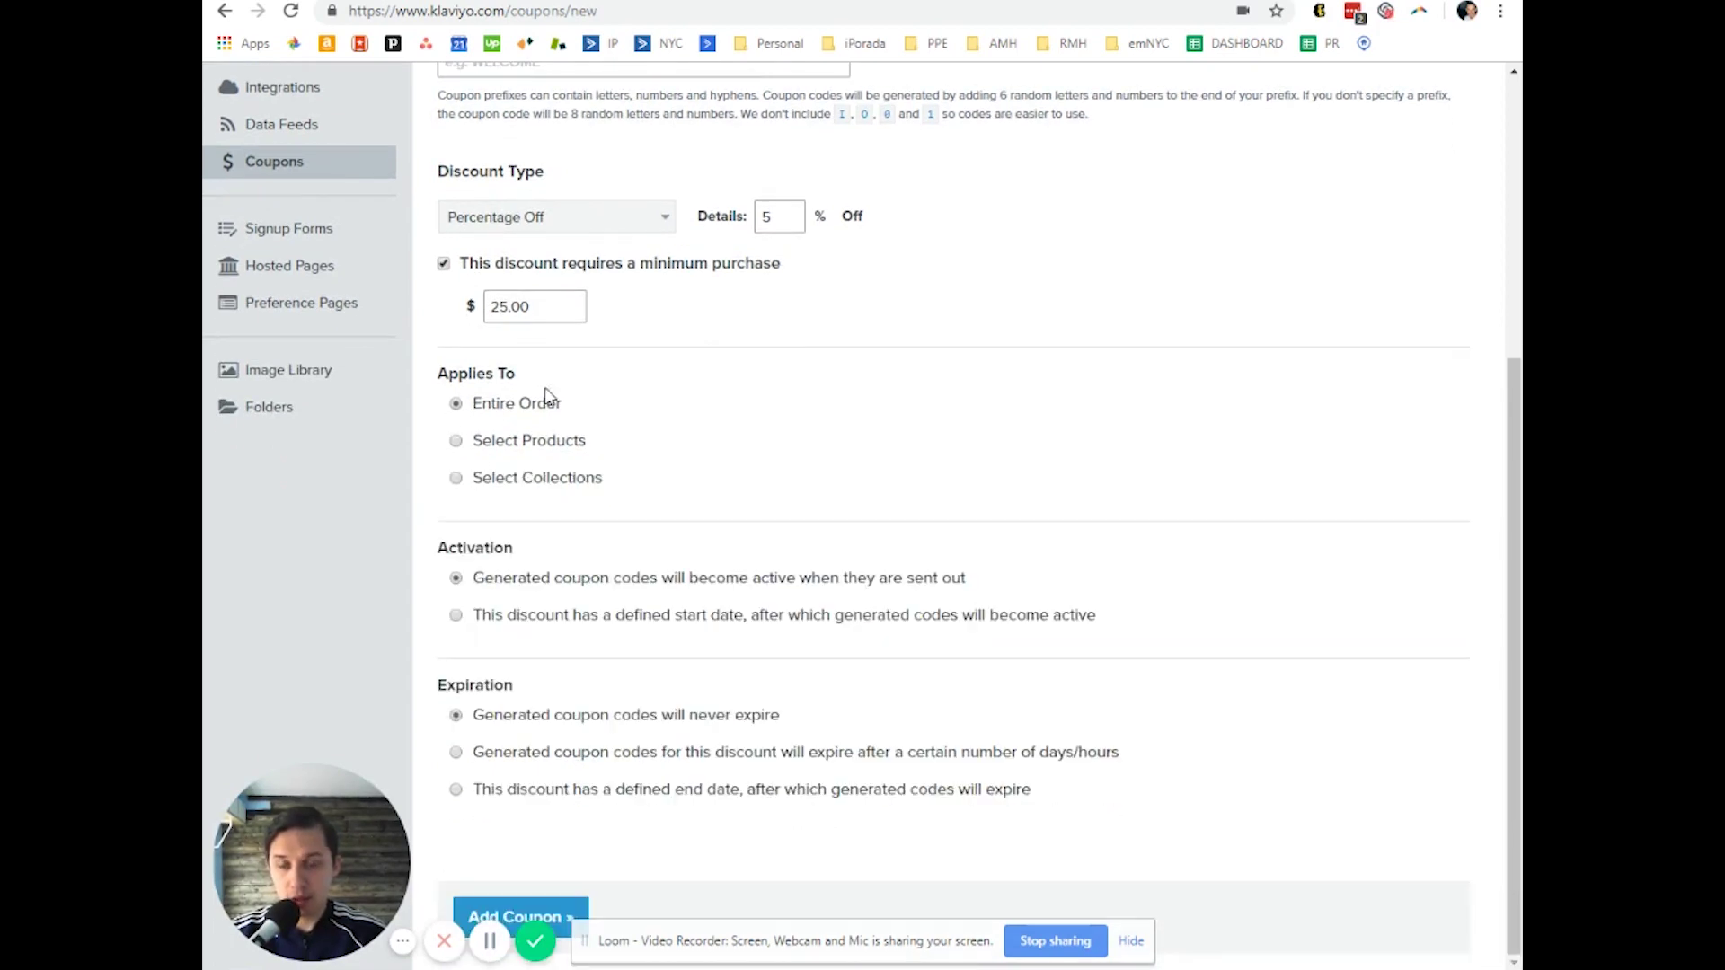
left_click(559, 442)
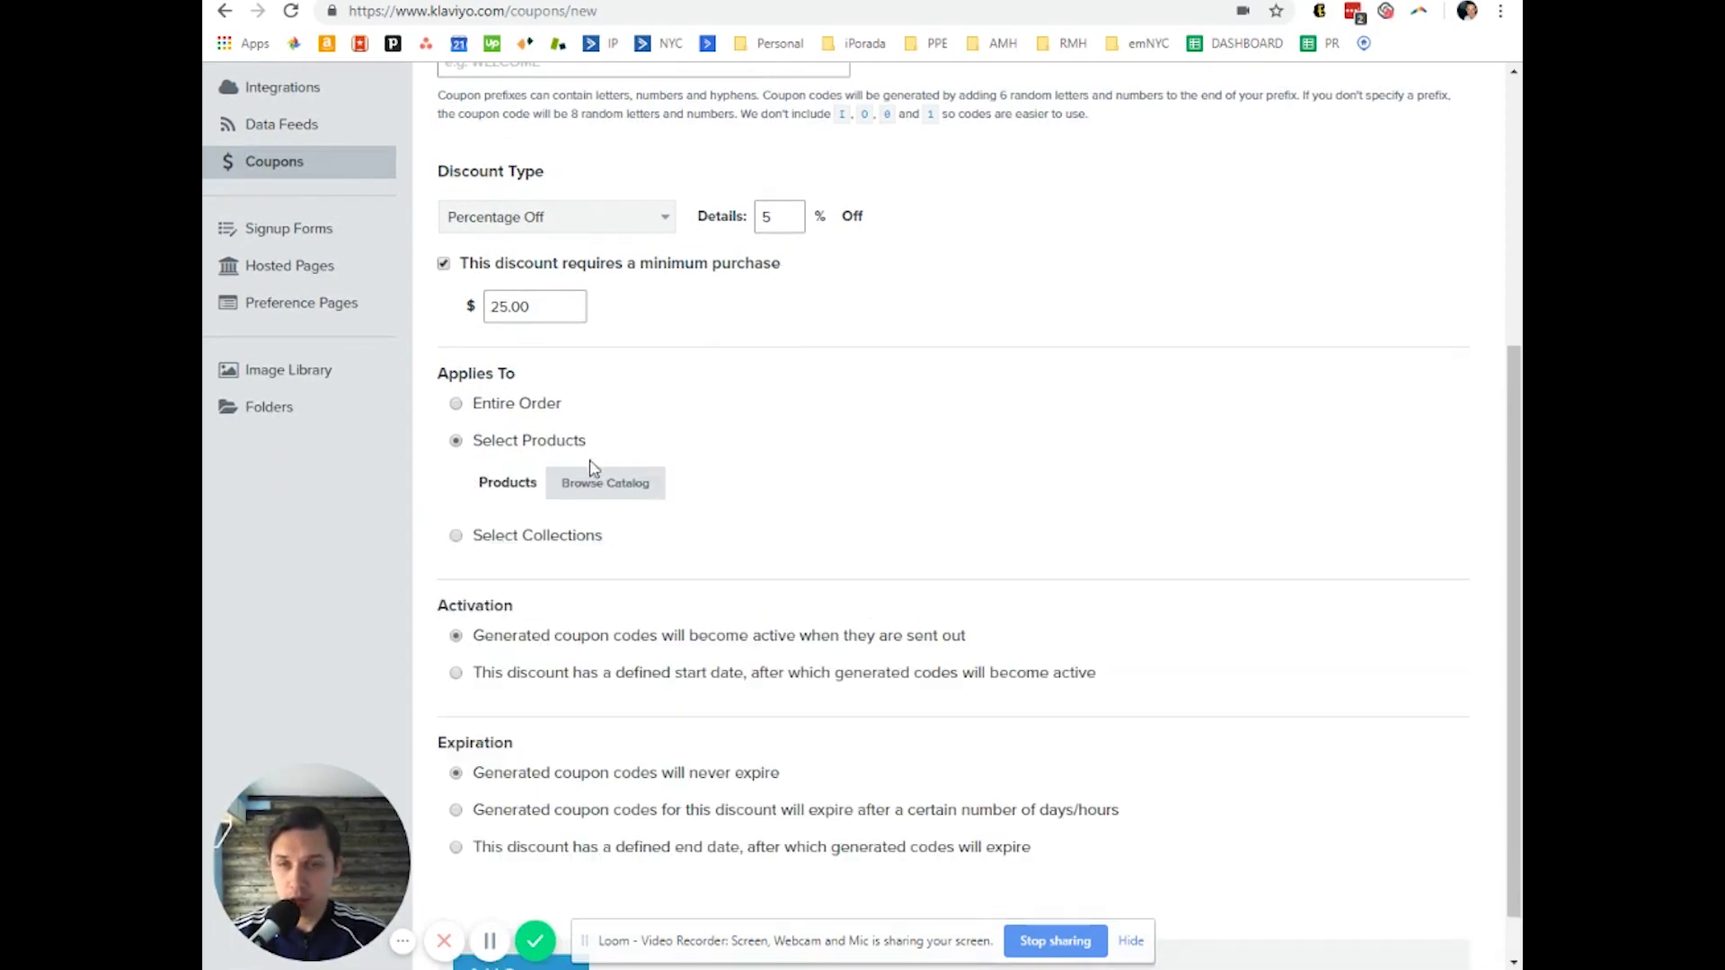
- Switch Applies To back to Entire Order and highlight the Activation section
left_click(528, 537)
left_click(520, 406)
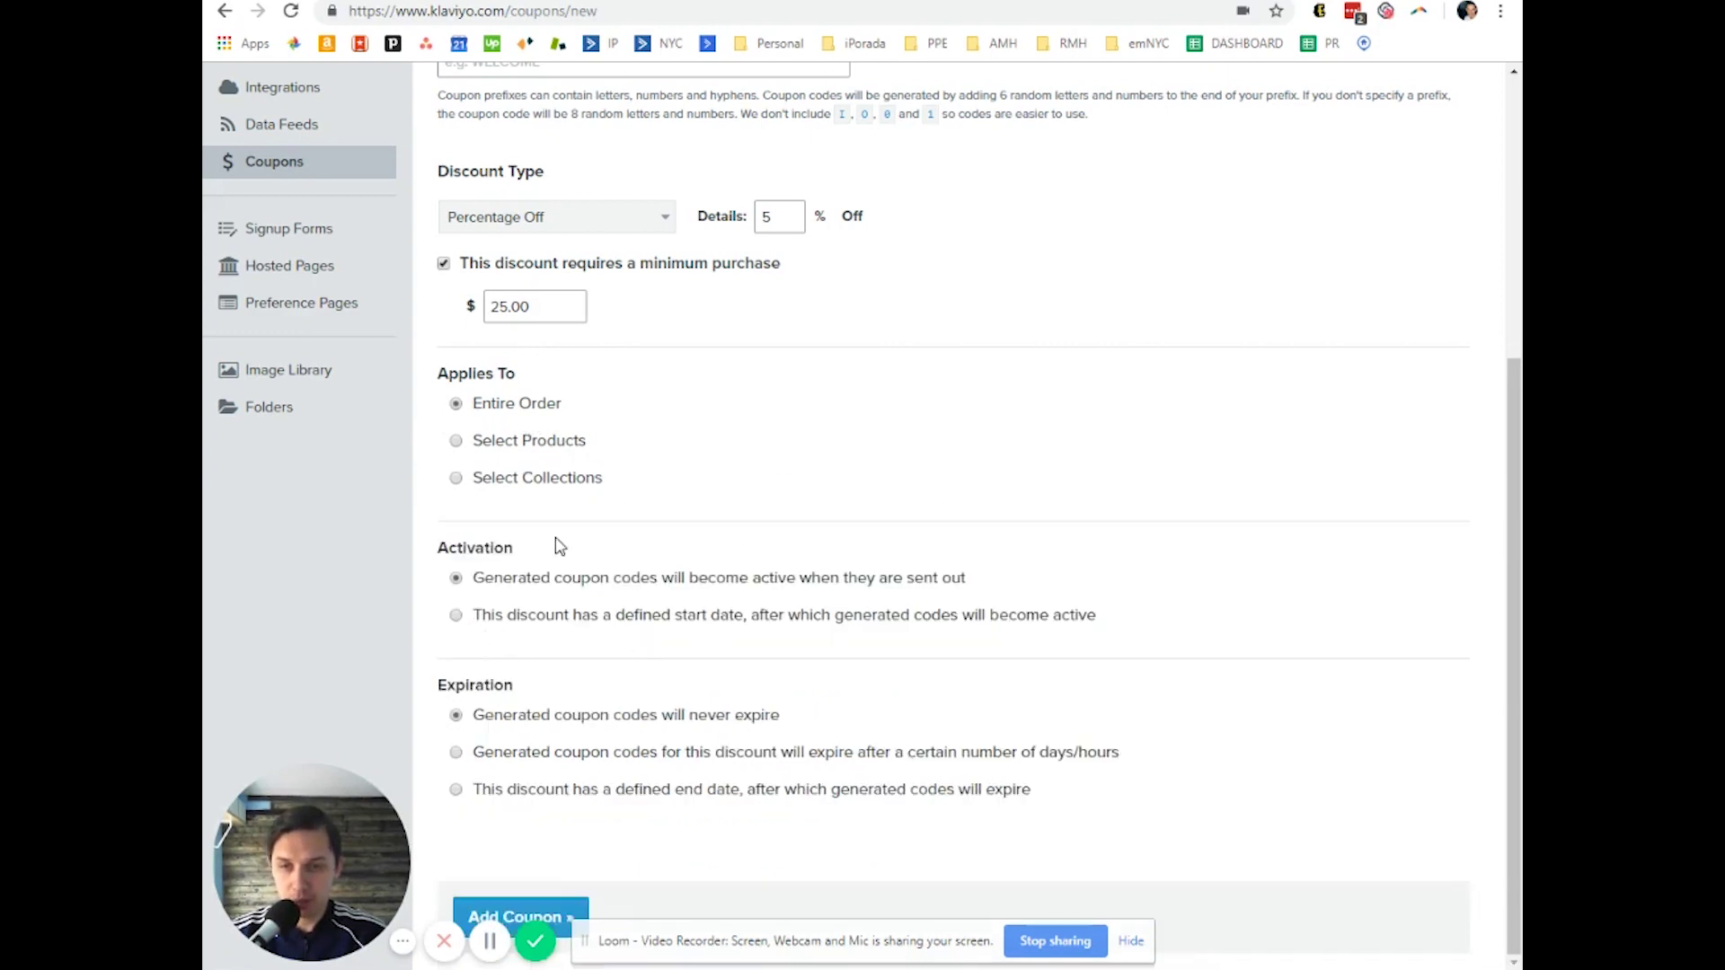
left_click_drag(521, 550, 434, 548)
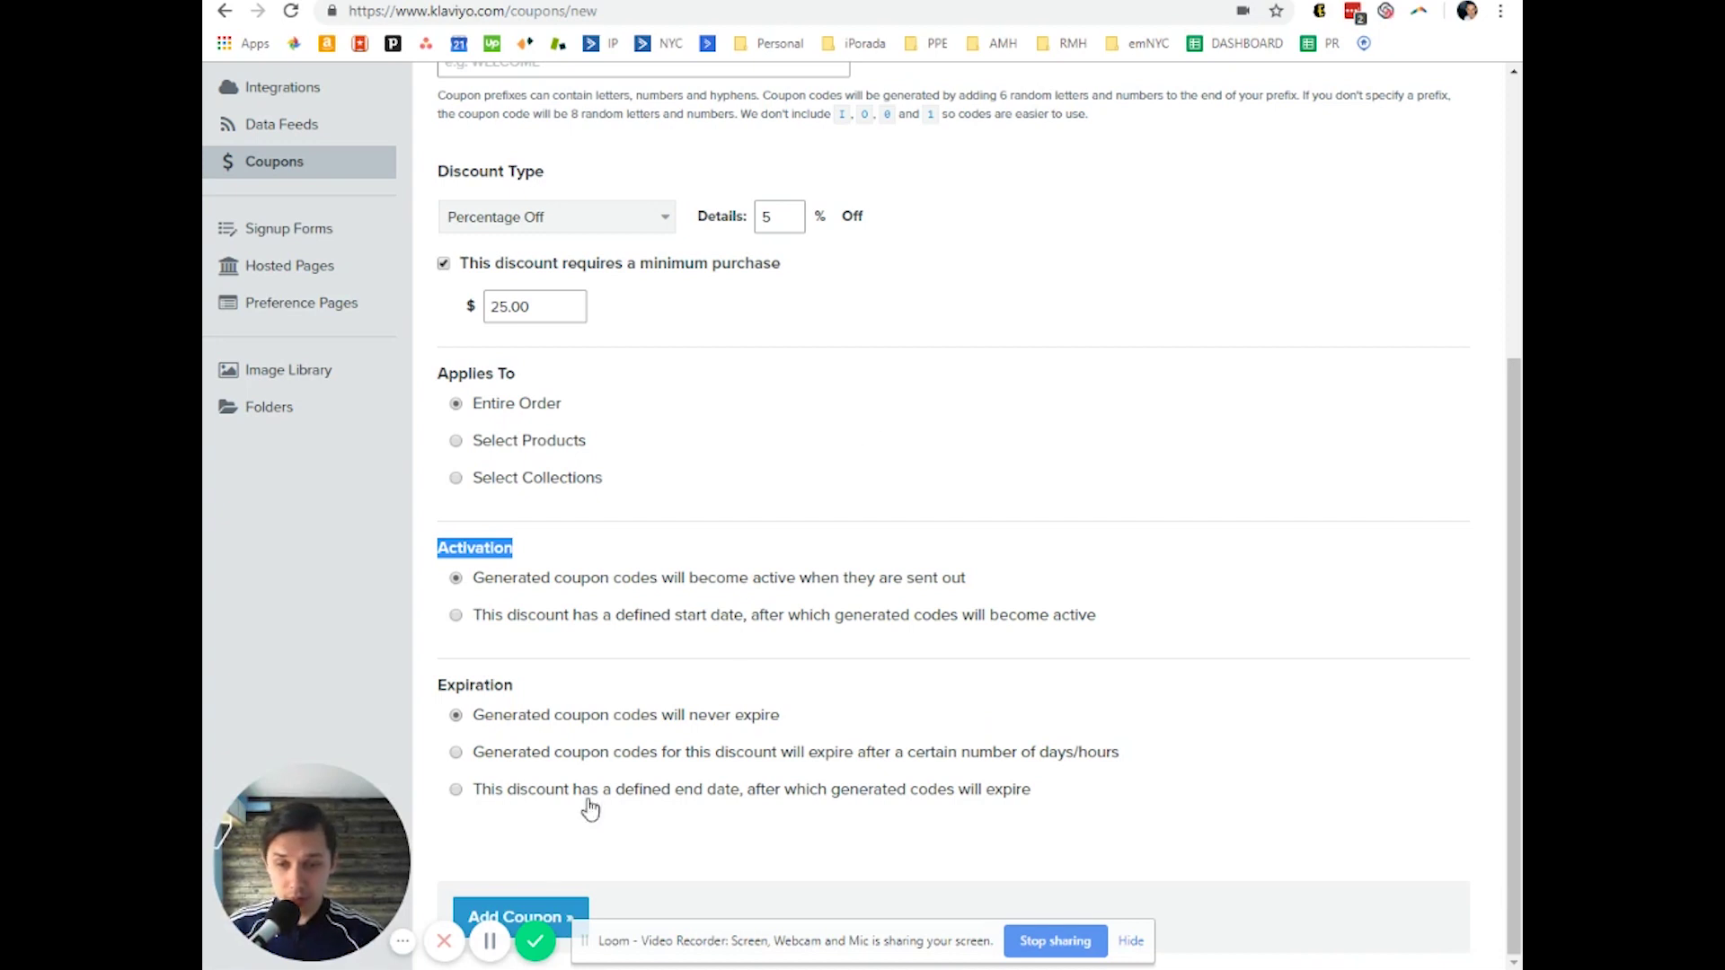
- Make the coupon codes expire after 48 hours
left_click(659, 754)
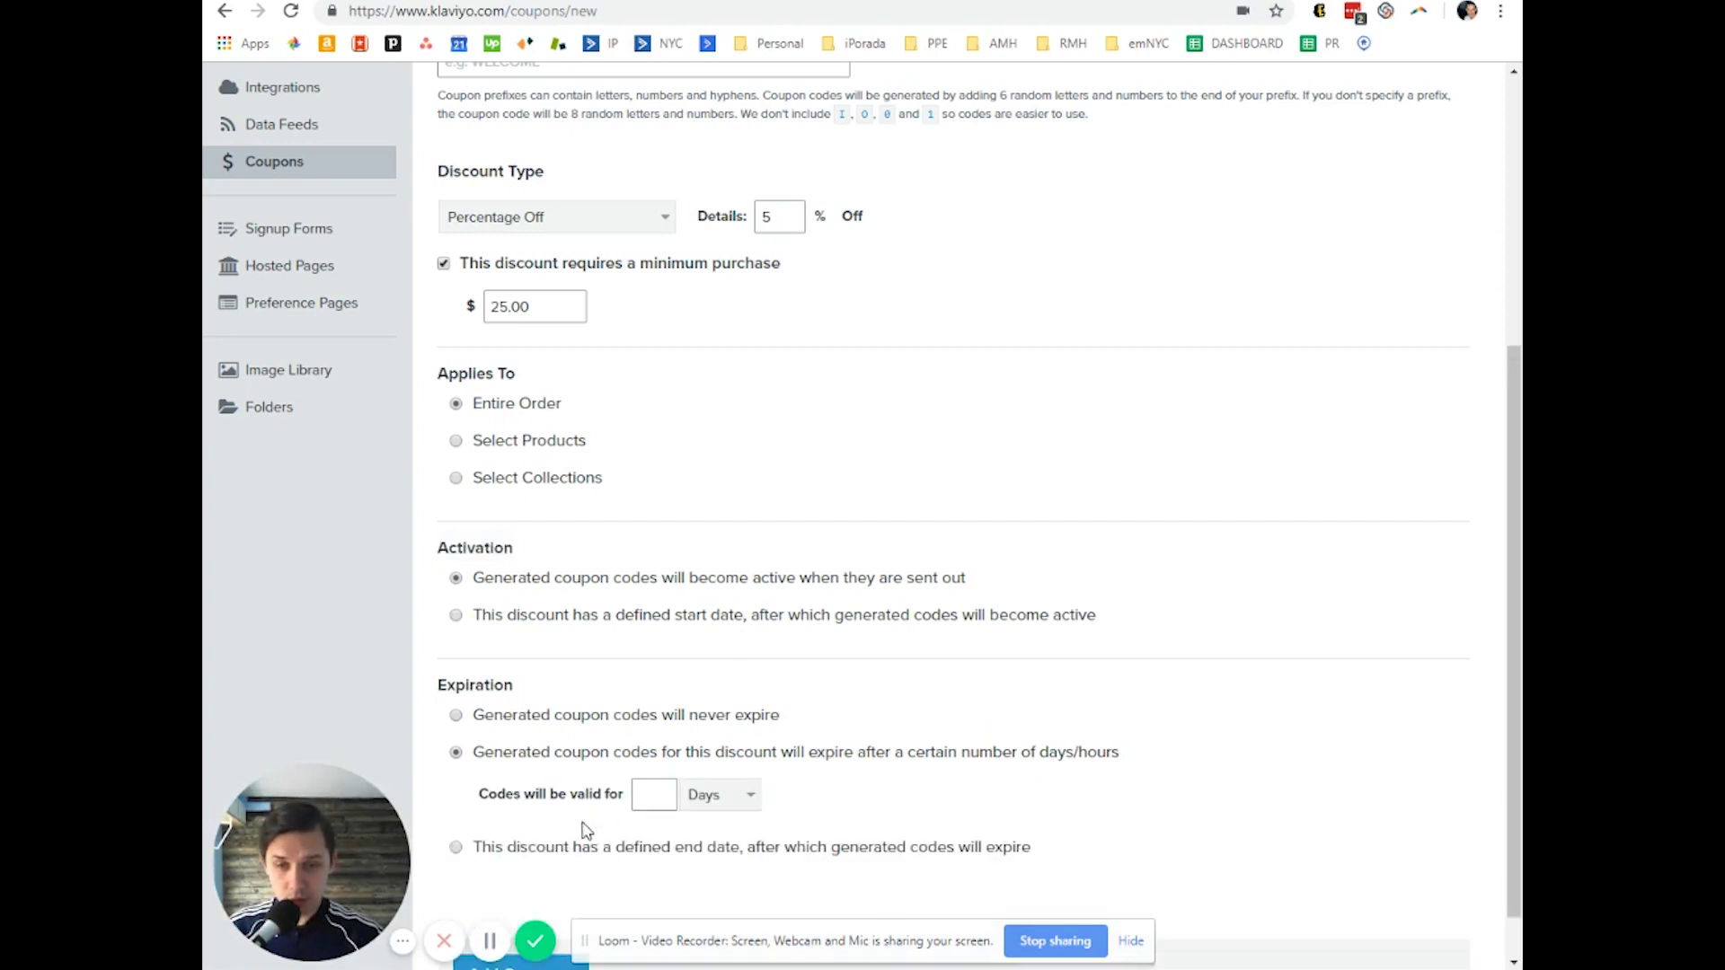
left_click(674, 797)
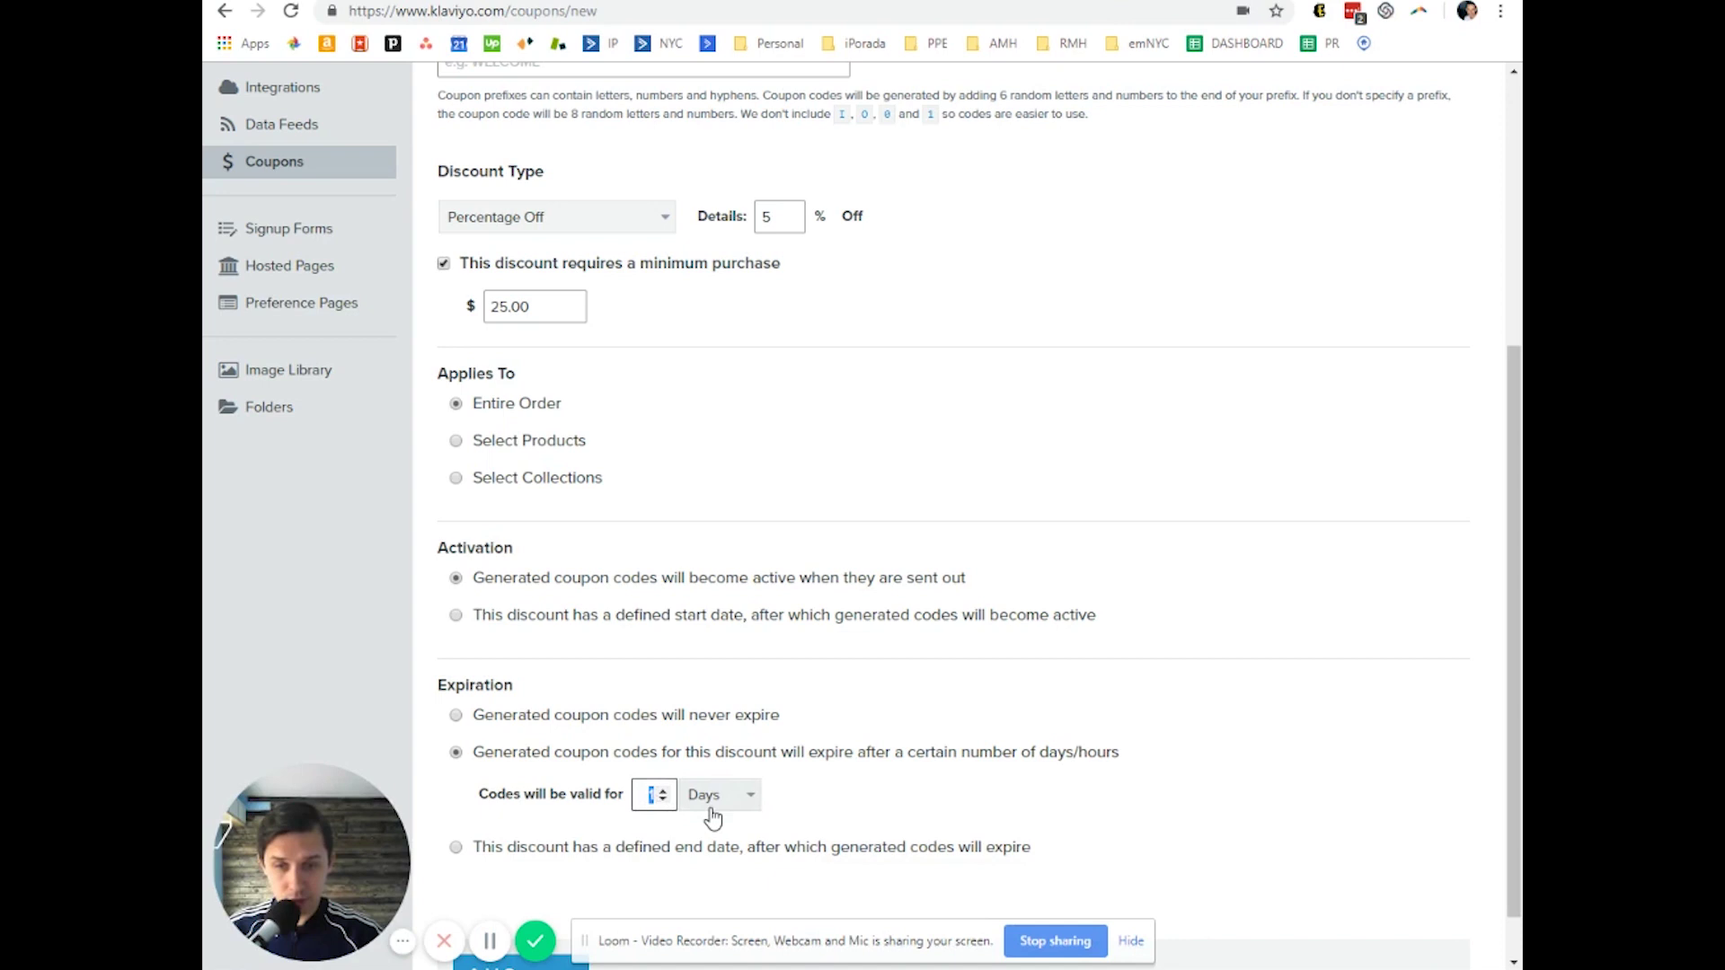
type("48")
left_click(713, 807)
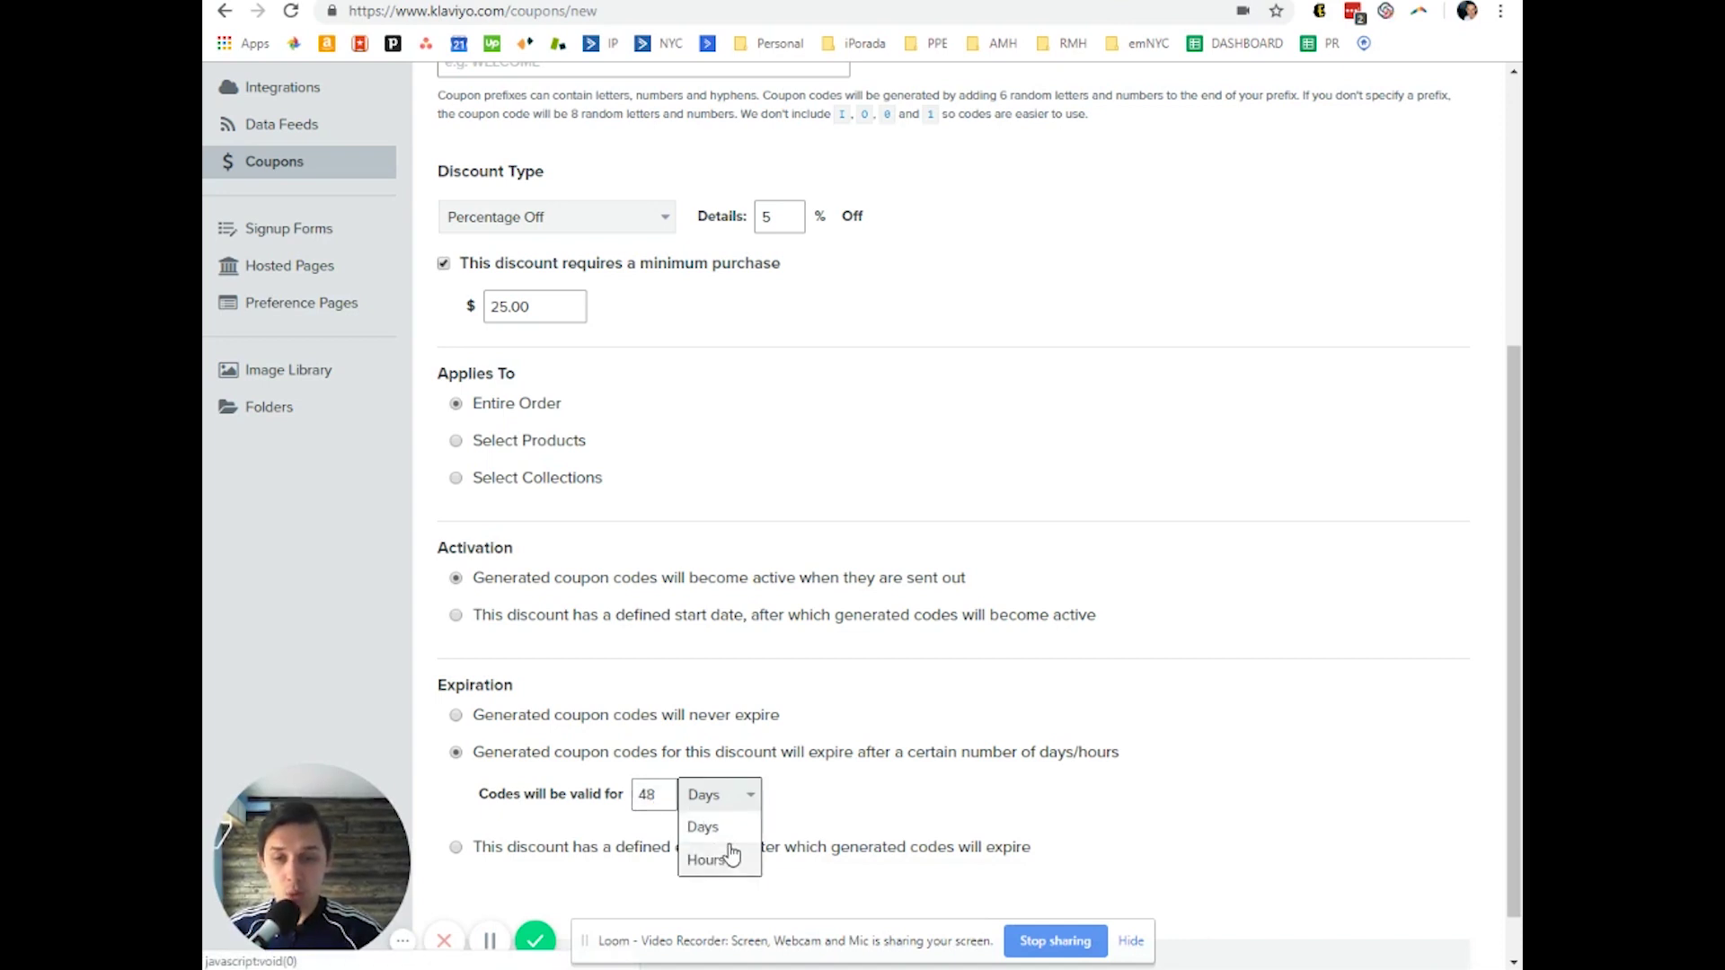
left_click(726, 855)
- Save the Youtube_Video_Example coupon
scroll(812, 736, "down", 1)
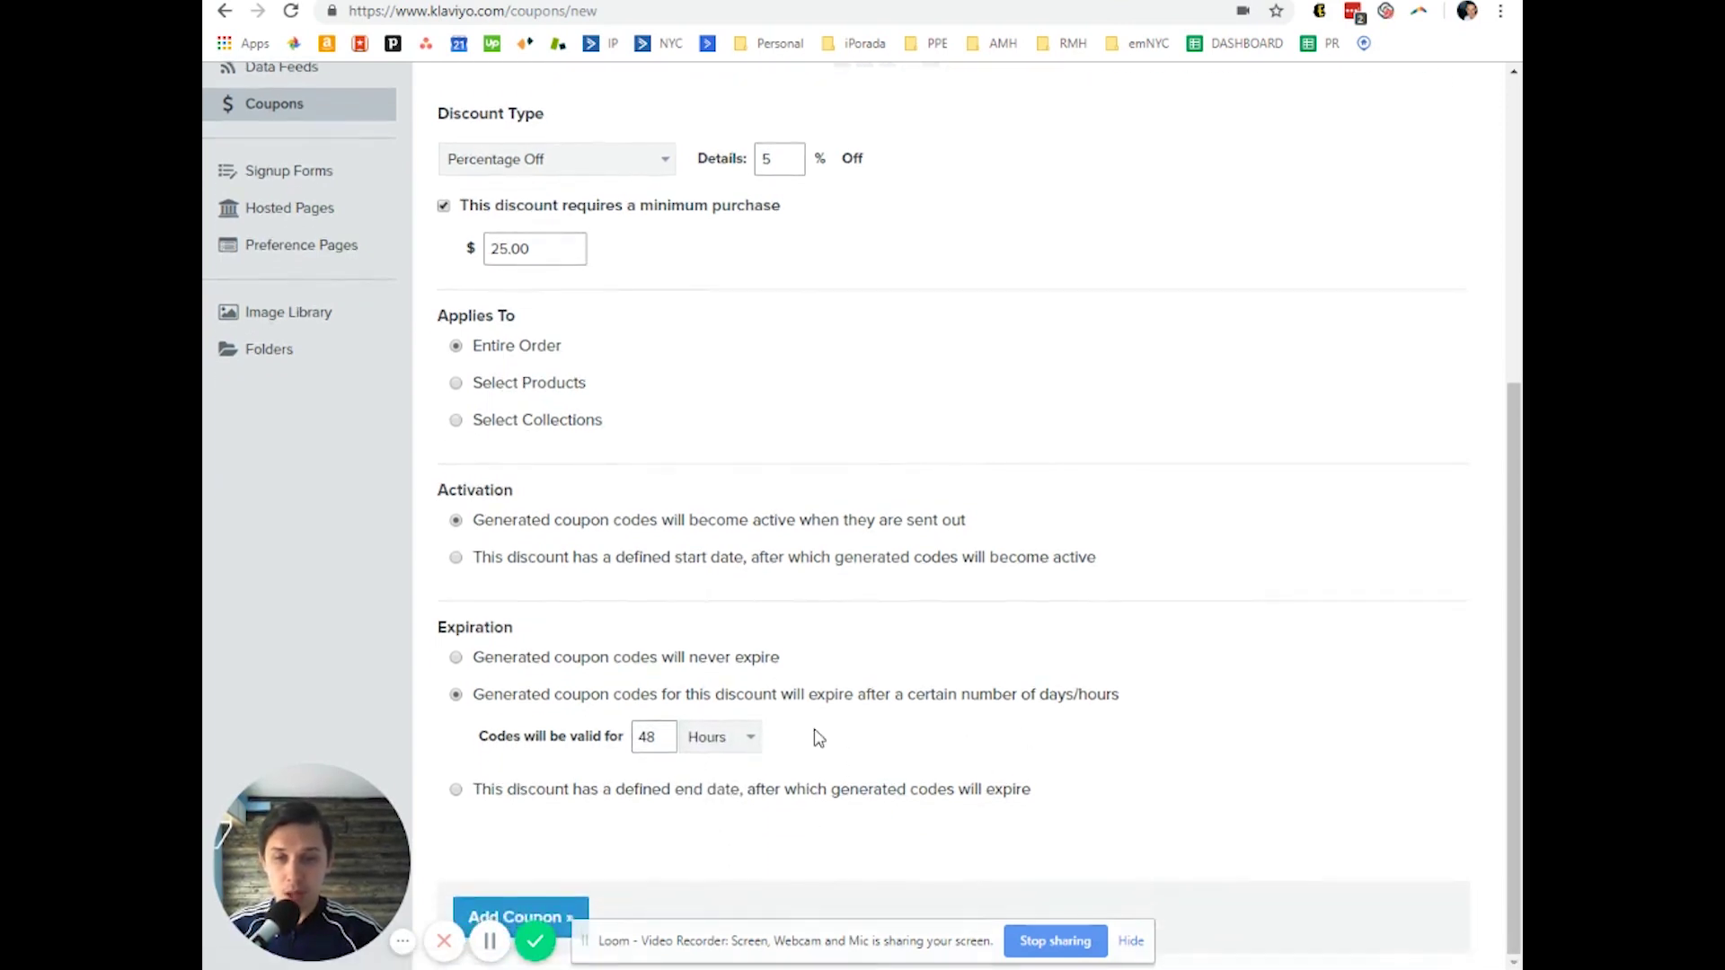
scroll(592, 880, "down", 1)
left_click(1131, 941)
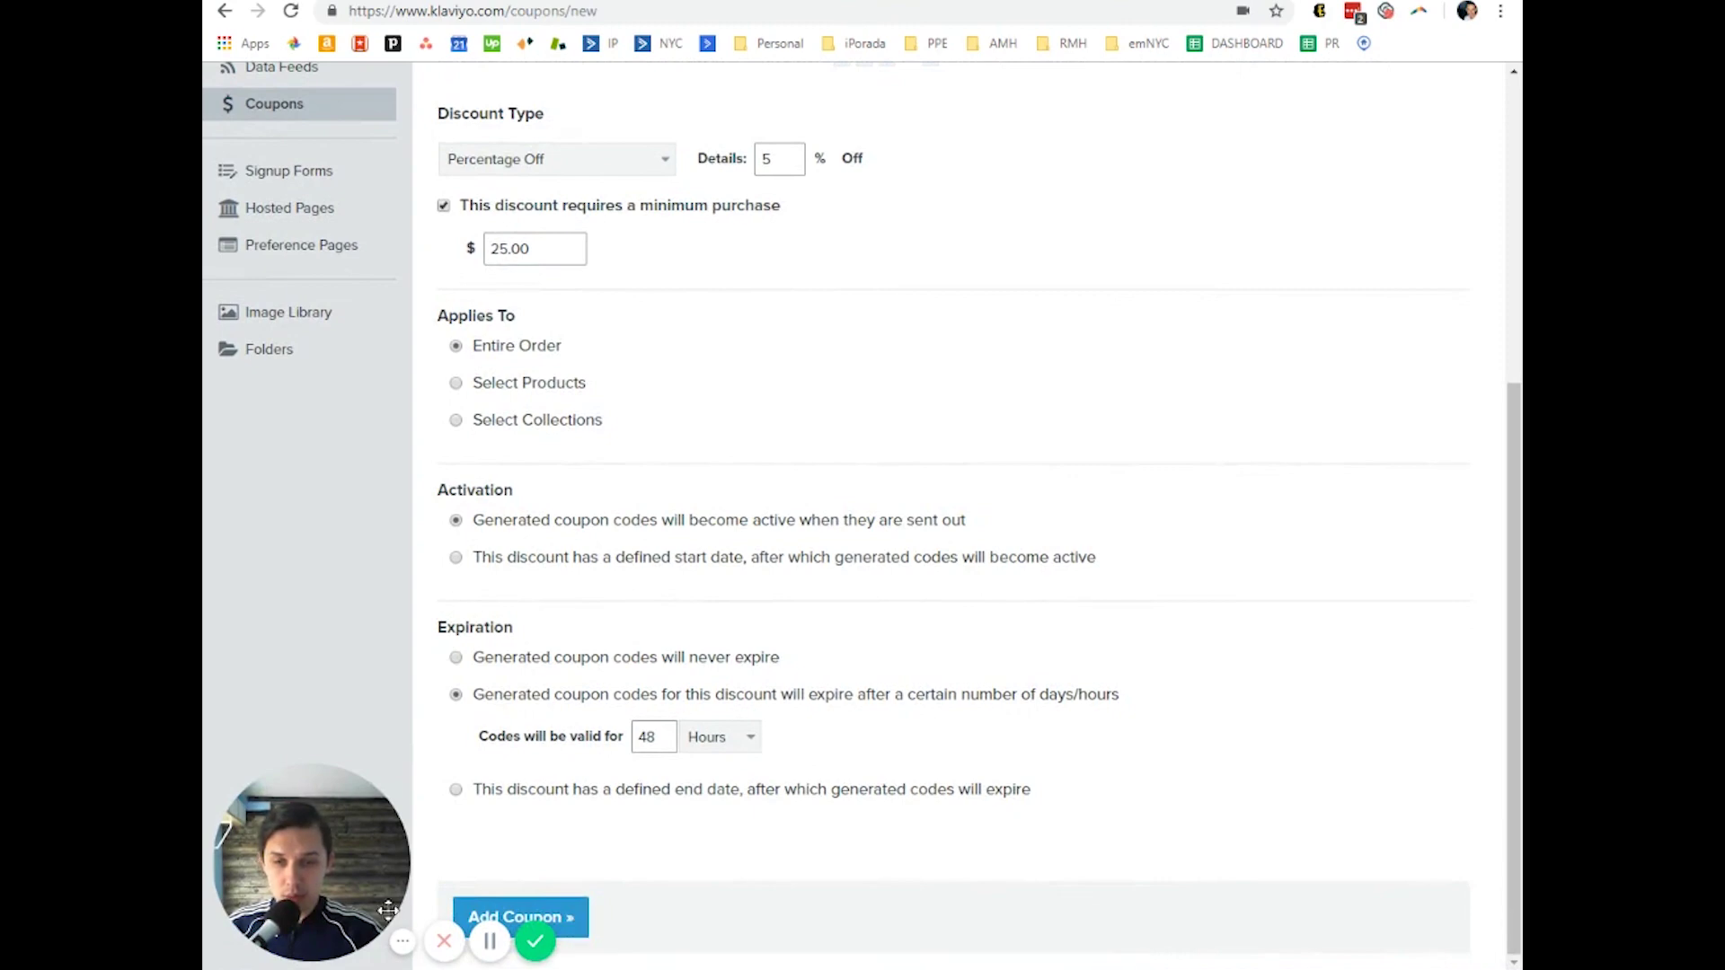
left_click_drag(342, 873, 338, 739)
left_click(567, 926)
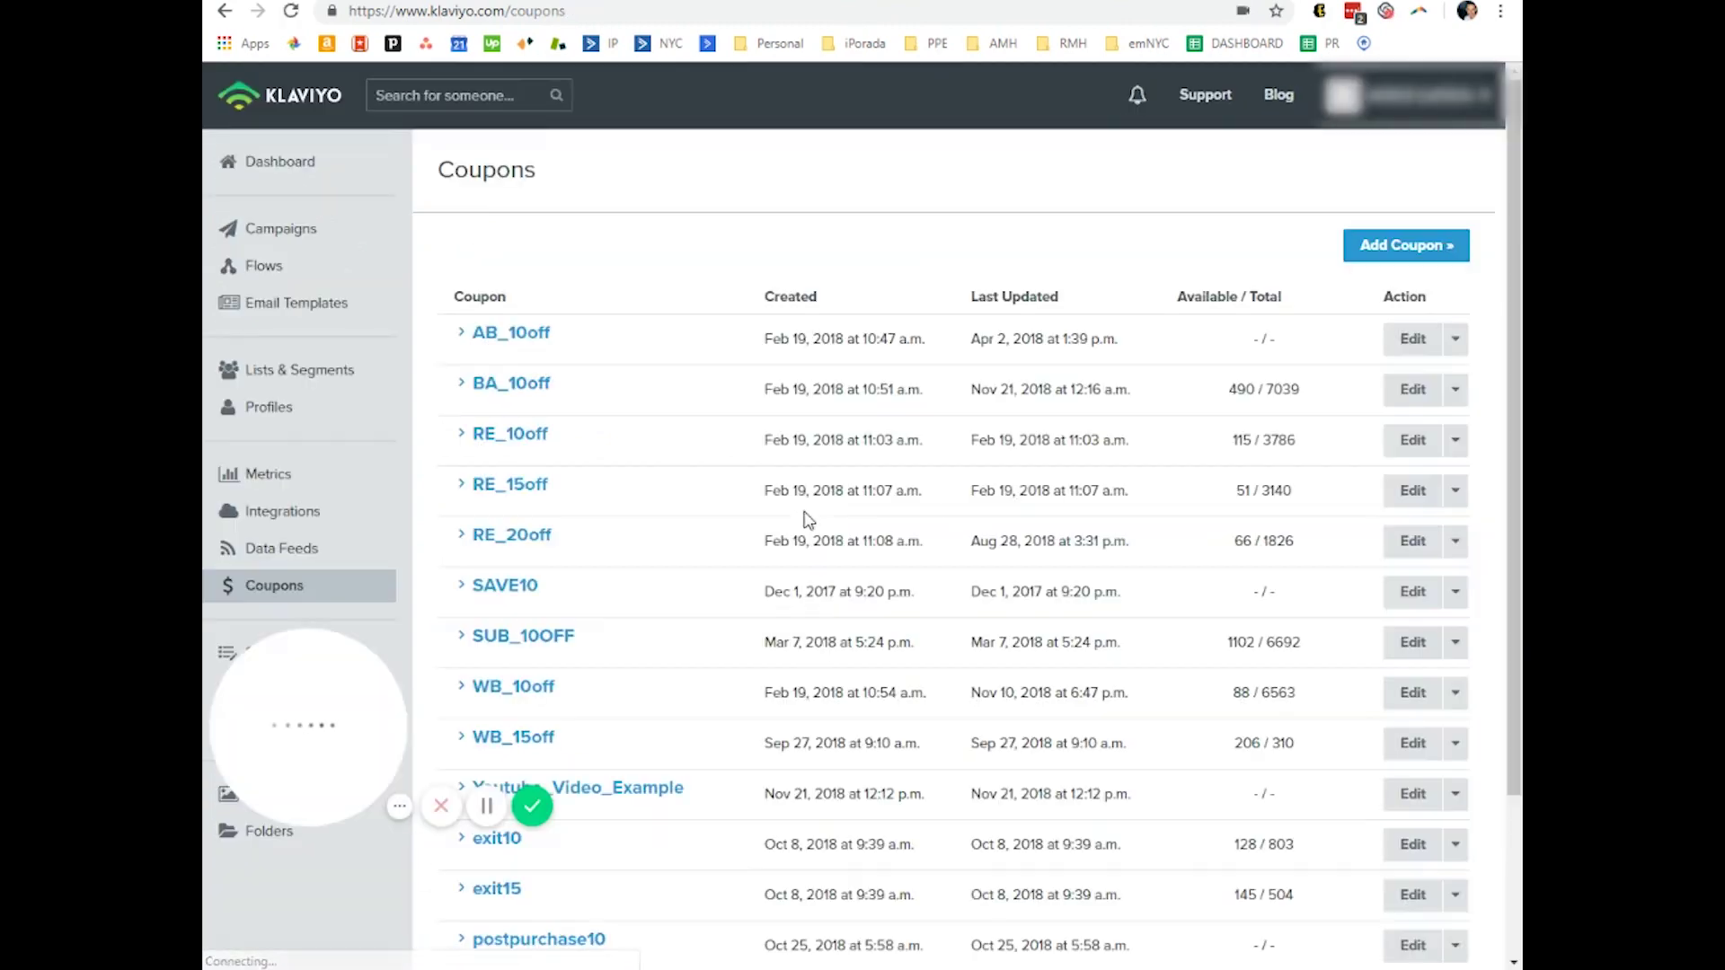
- Copy the Youtube_Video_Example name into Notepad, return to the coupons list, and open a new tab
left_click_drag(339, 716, 333, 821)
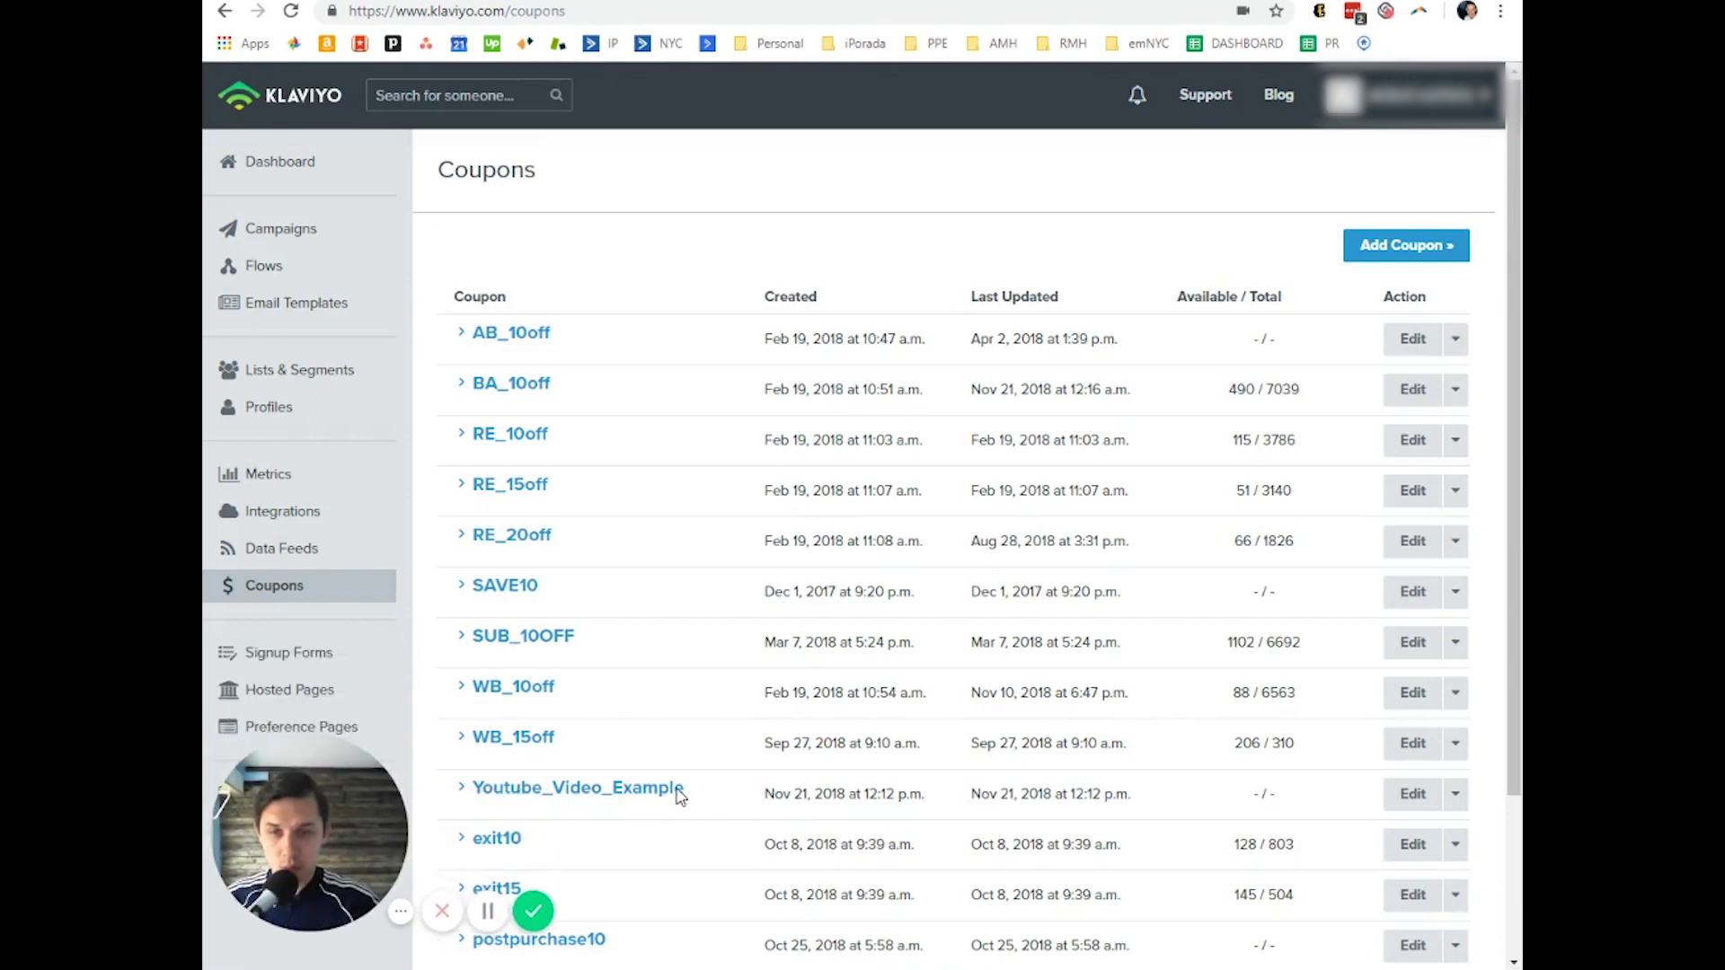
left_click_drag(688, 791, 471, 790)
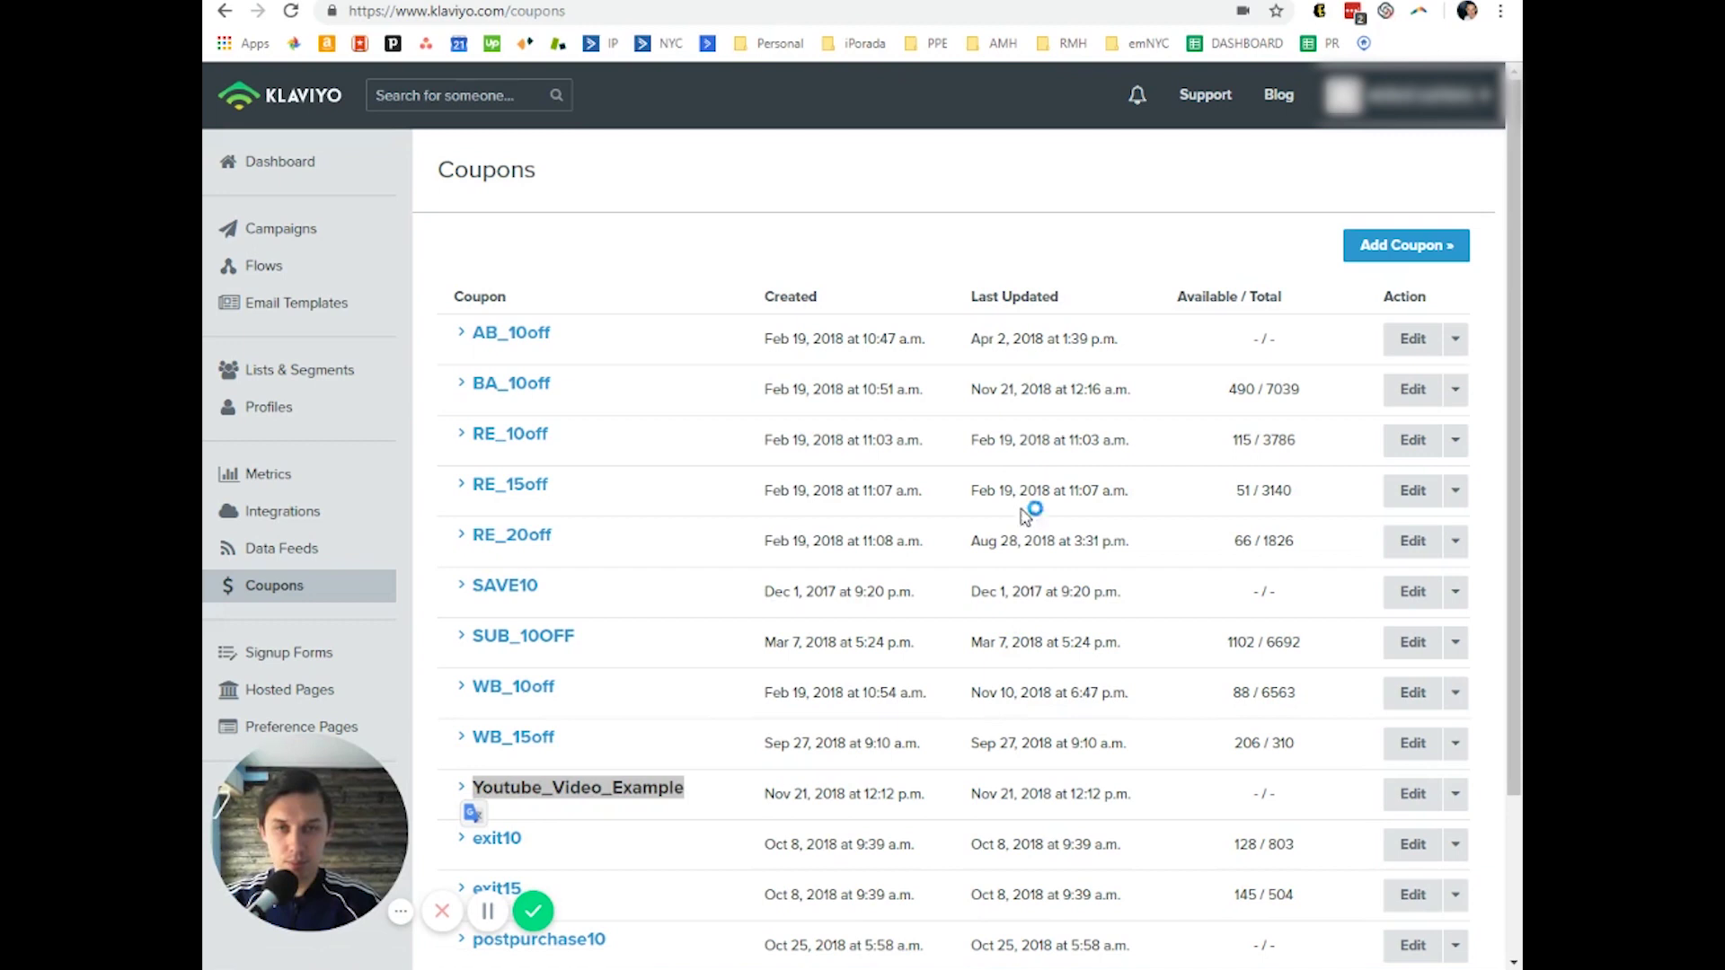
type("Youtube_Video_Example")
left_click(680, 261)
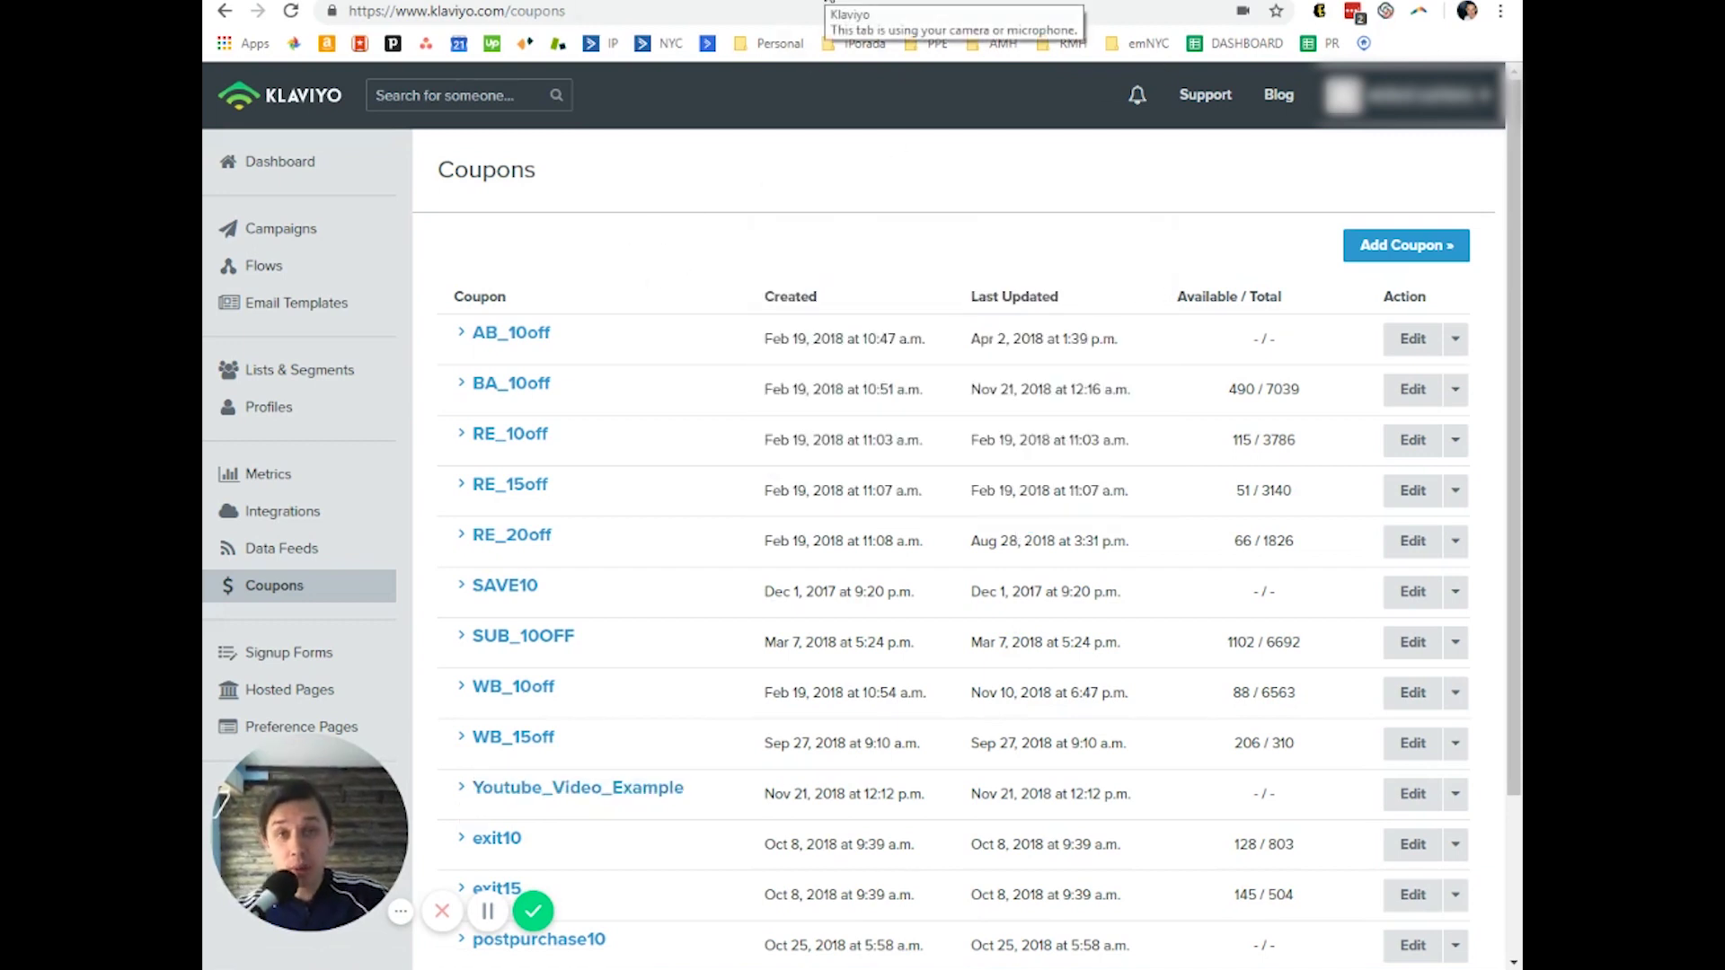
key("ctrl+t")
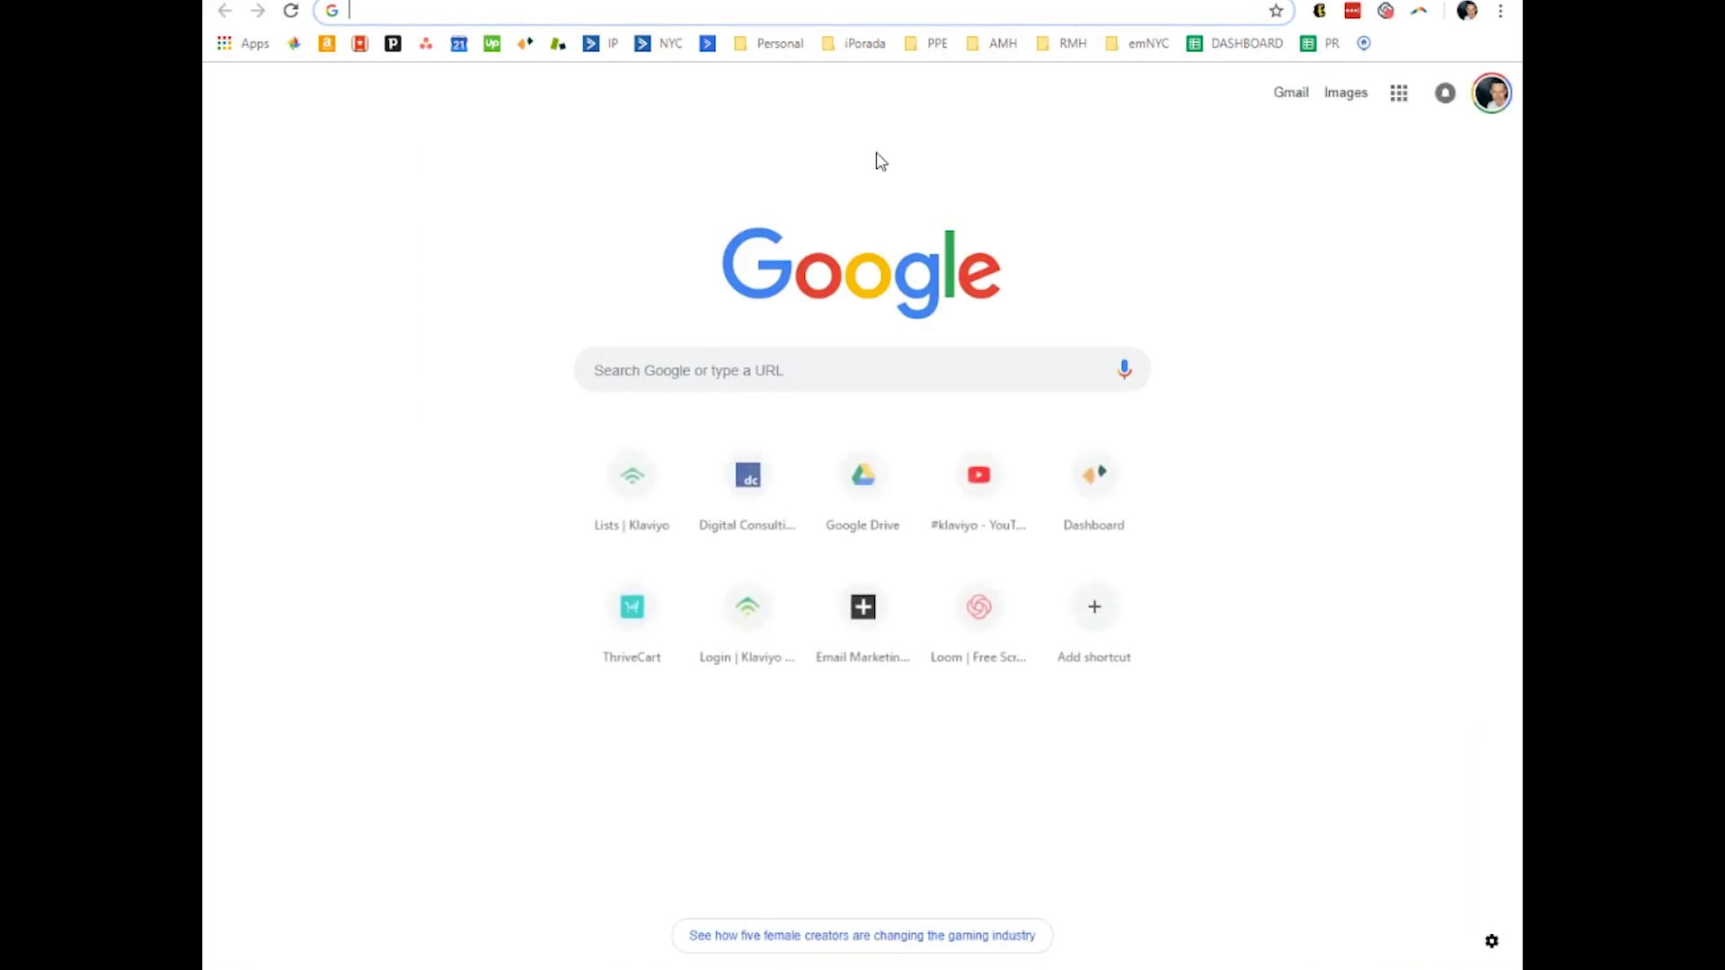
- Search Google for 'klaviyo cupon code'
type("klaviyo cu")
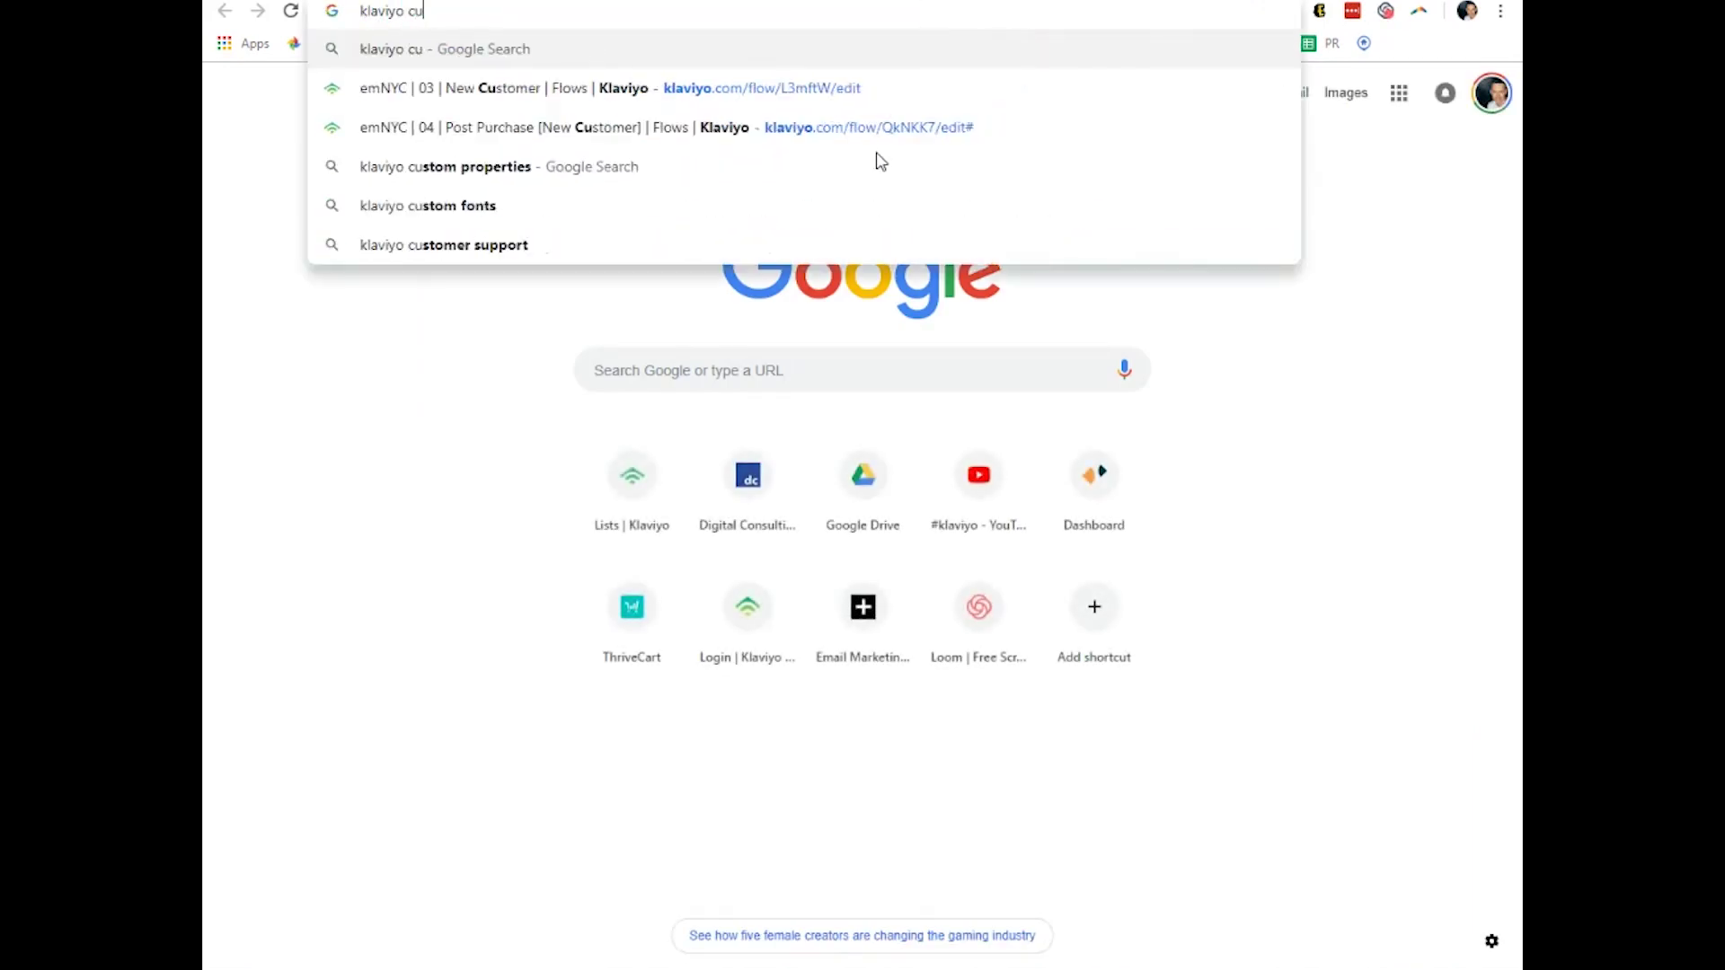
type("pon code")
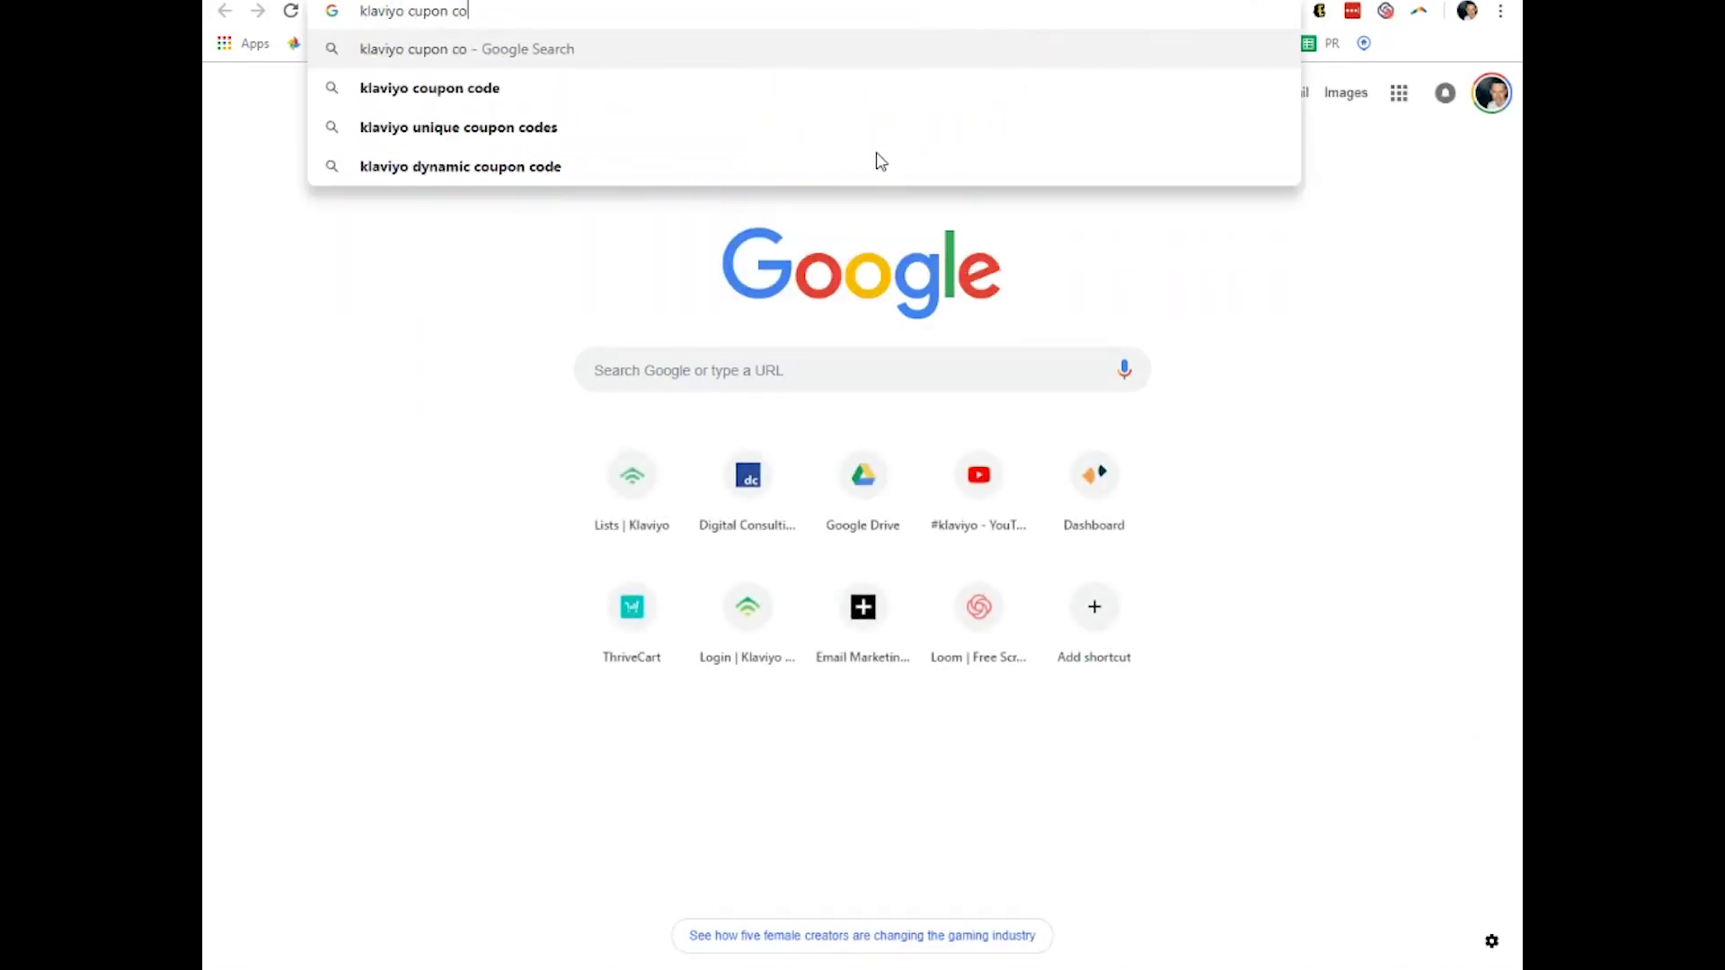
key("Return")
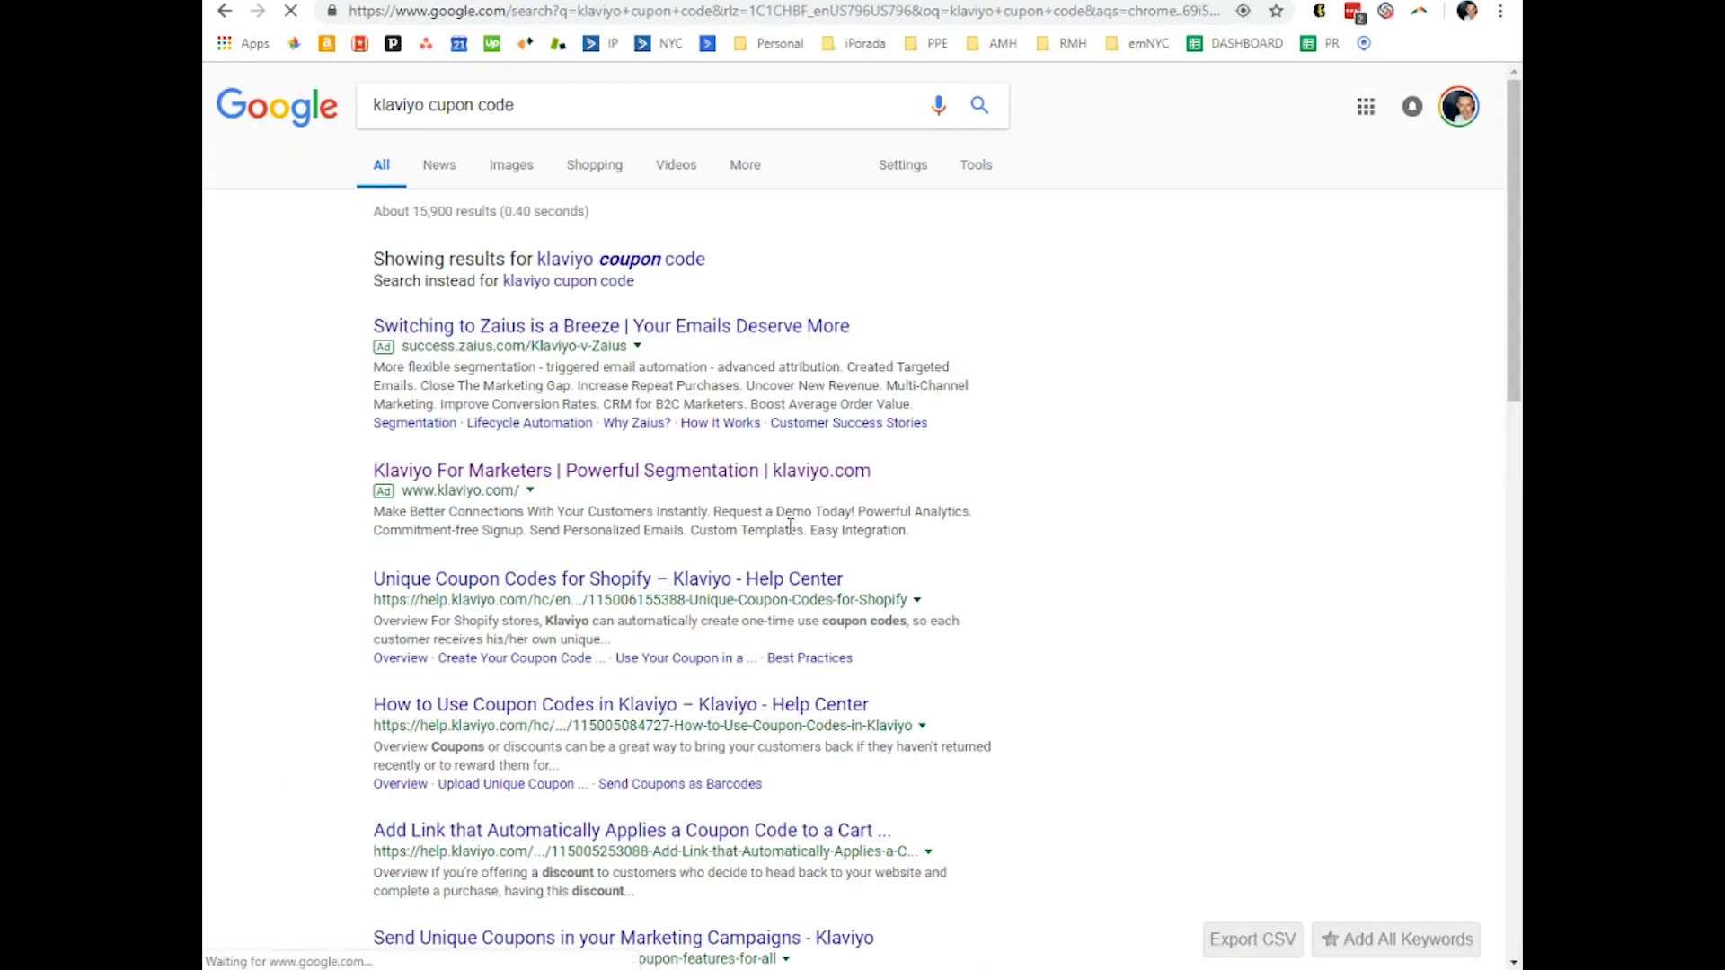
- Open the 'Unique Coupon Codes for Shopify' help article and select its {% coupon_code %} example line
left_click(760, 581)
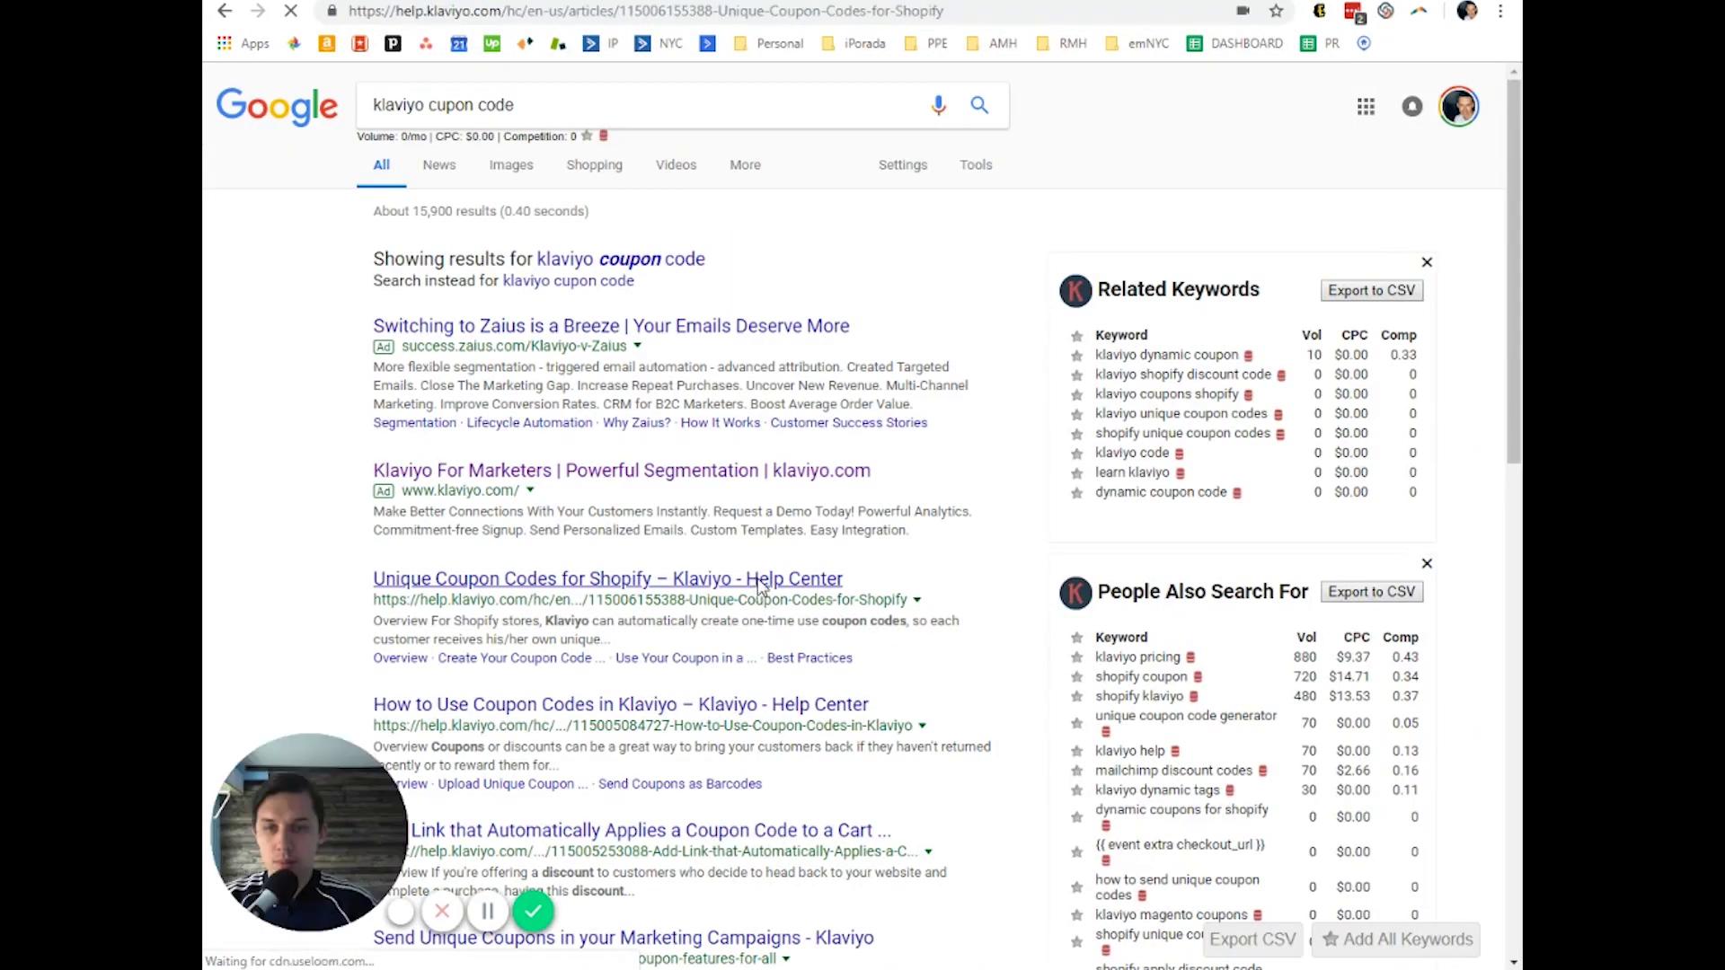
scroll(993, 656, "down", 6)
scroll(992, 655, "down", 15)
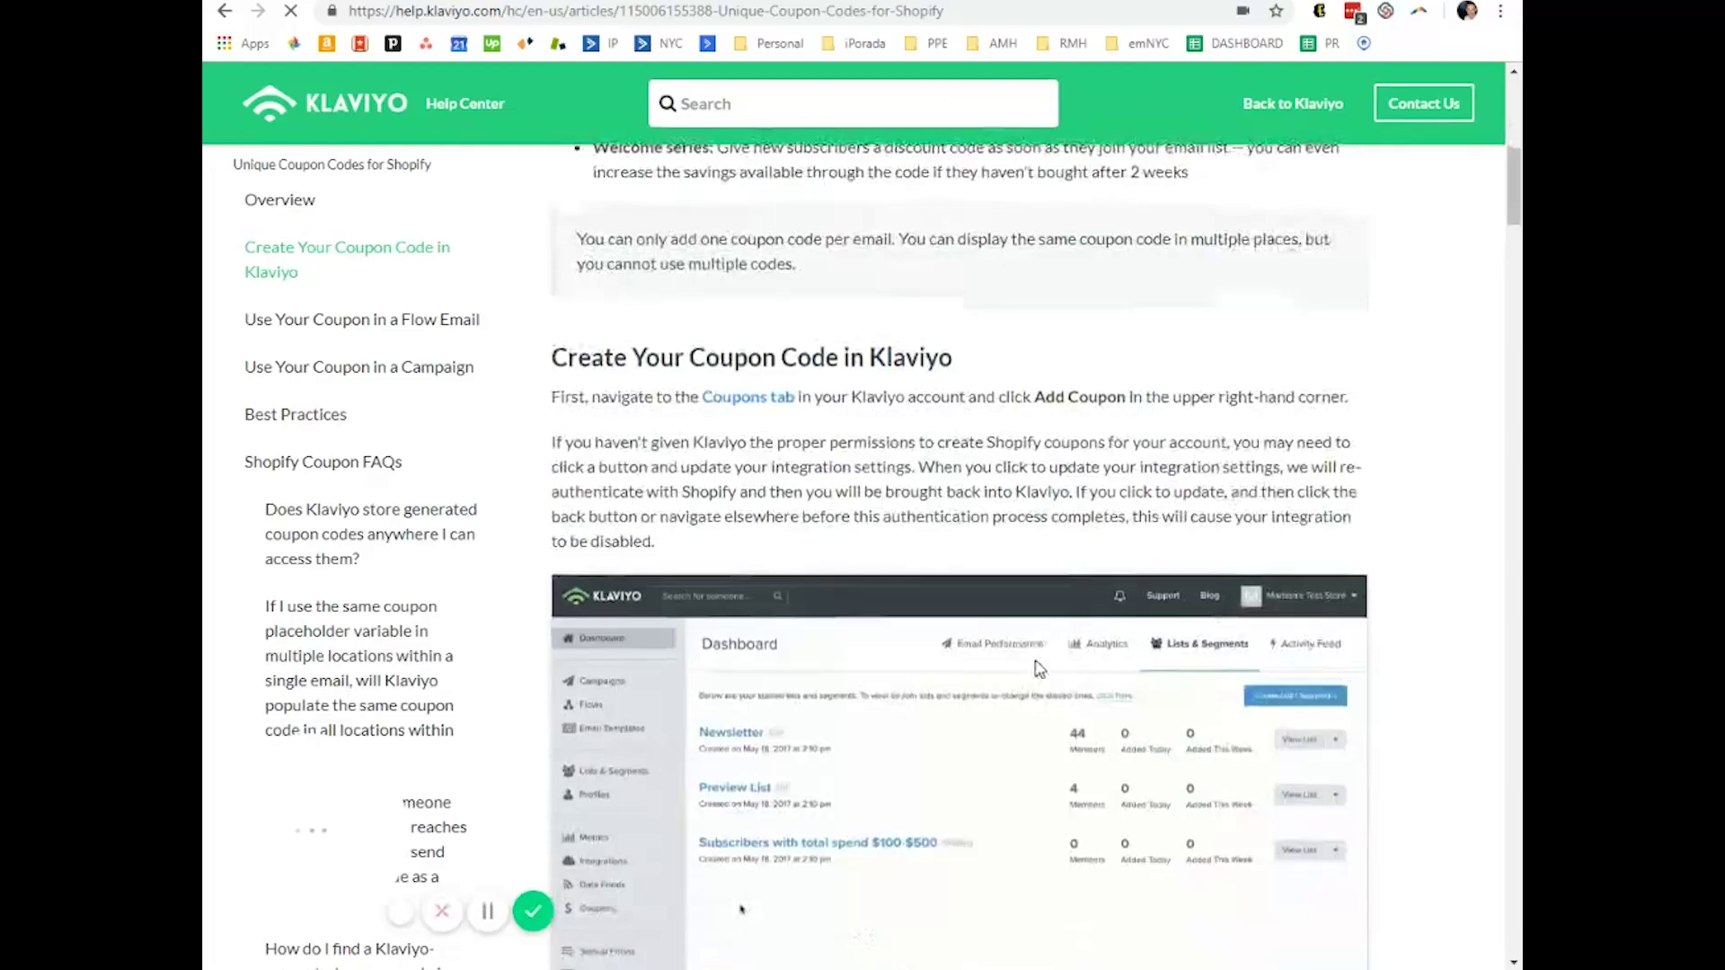
scroll(1049, 643, "up", 3)
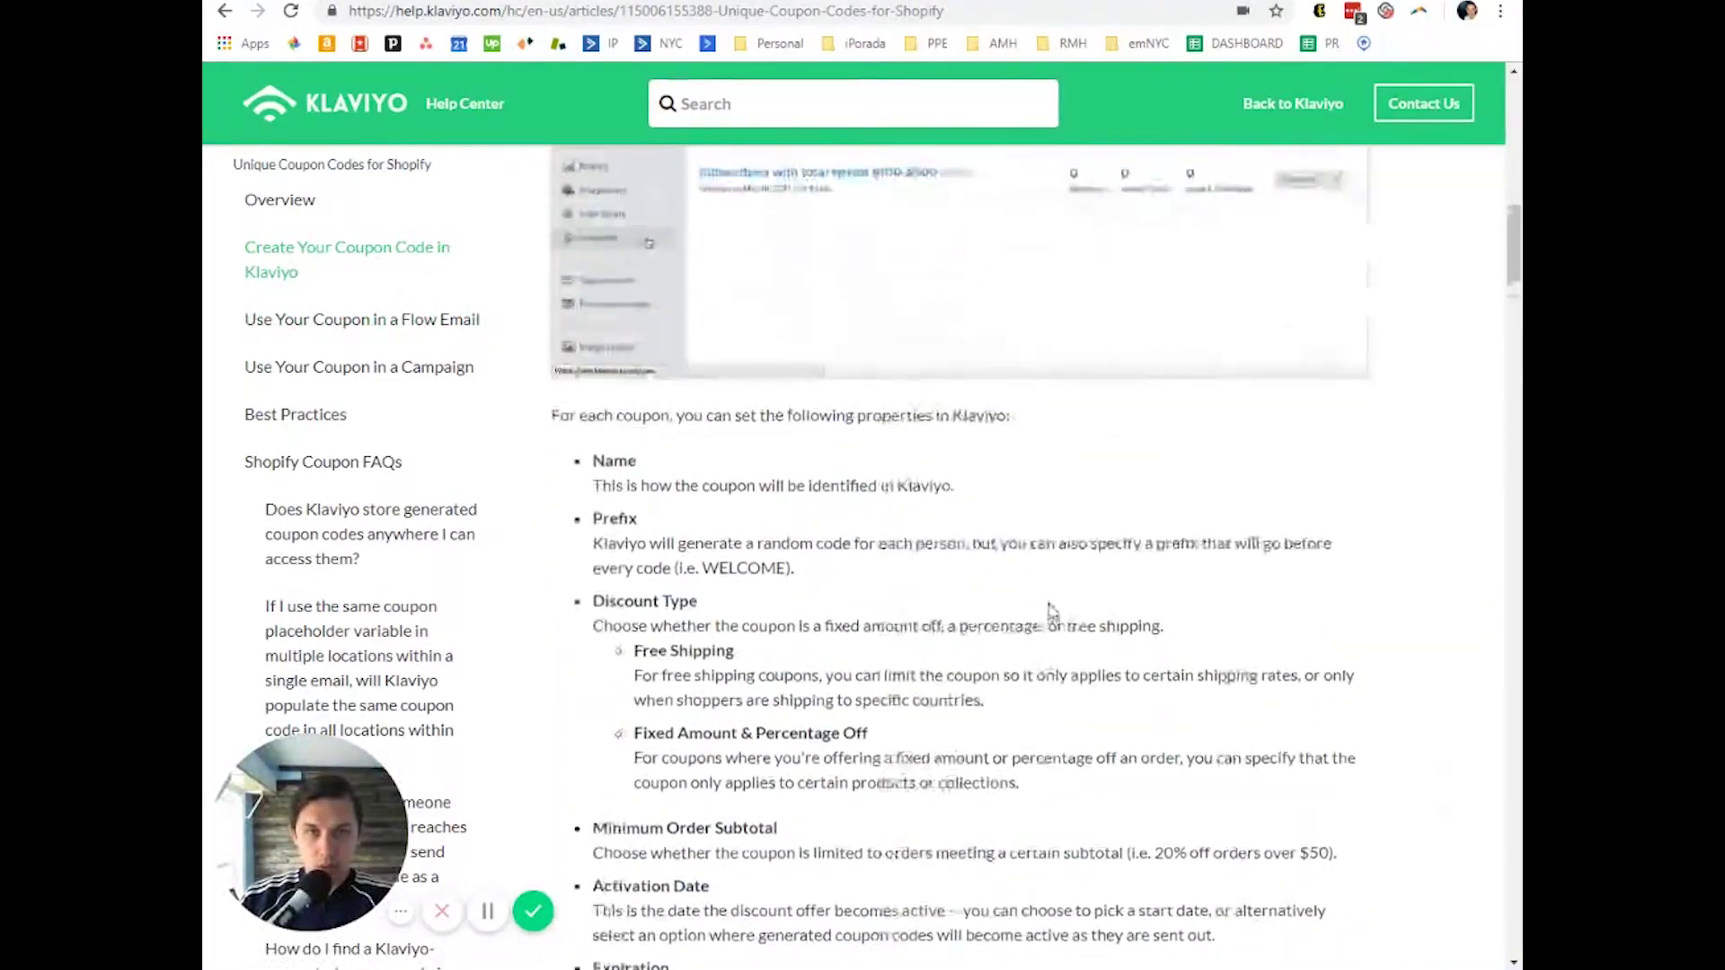
left_click_drag(1515, 250, 1519, 586)
left_click_drag(759, 476, 1133, 474)
- Paste the coupon_code tag line into Notepad under the coupon name, undoing a trial placeholder swap
key("alt+Tab")
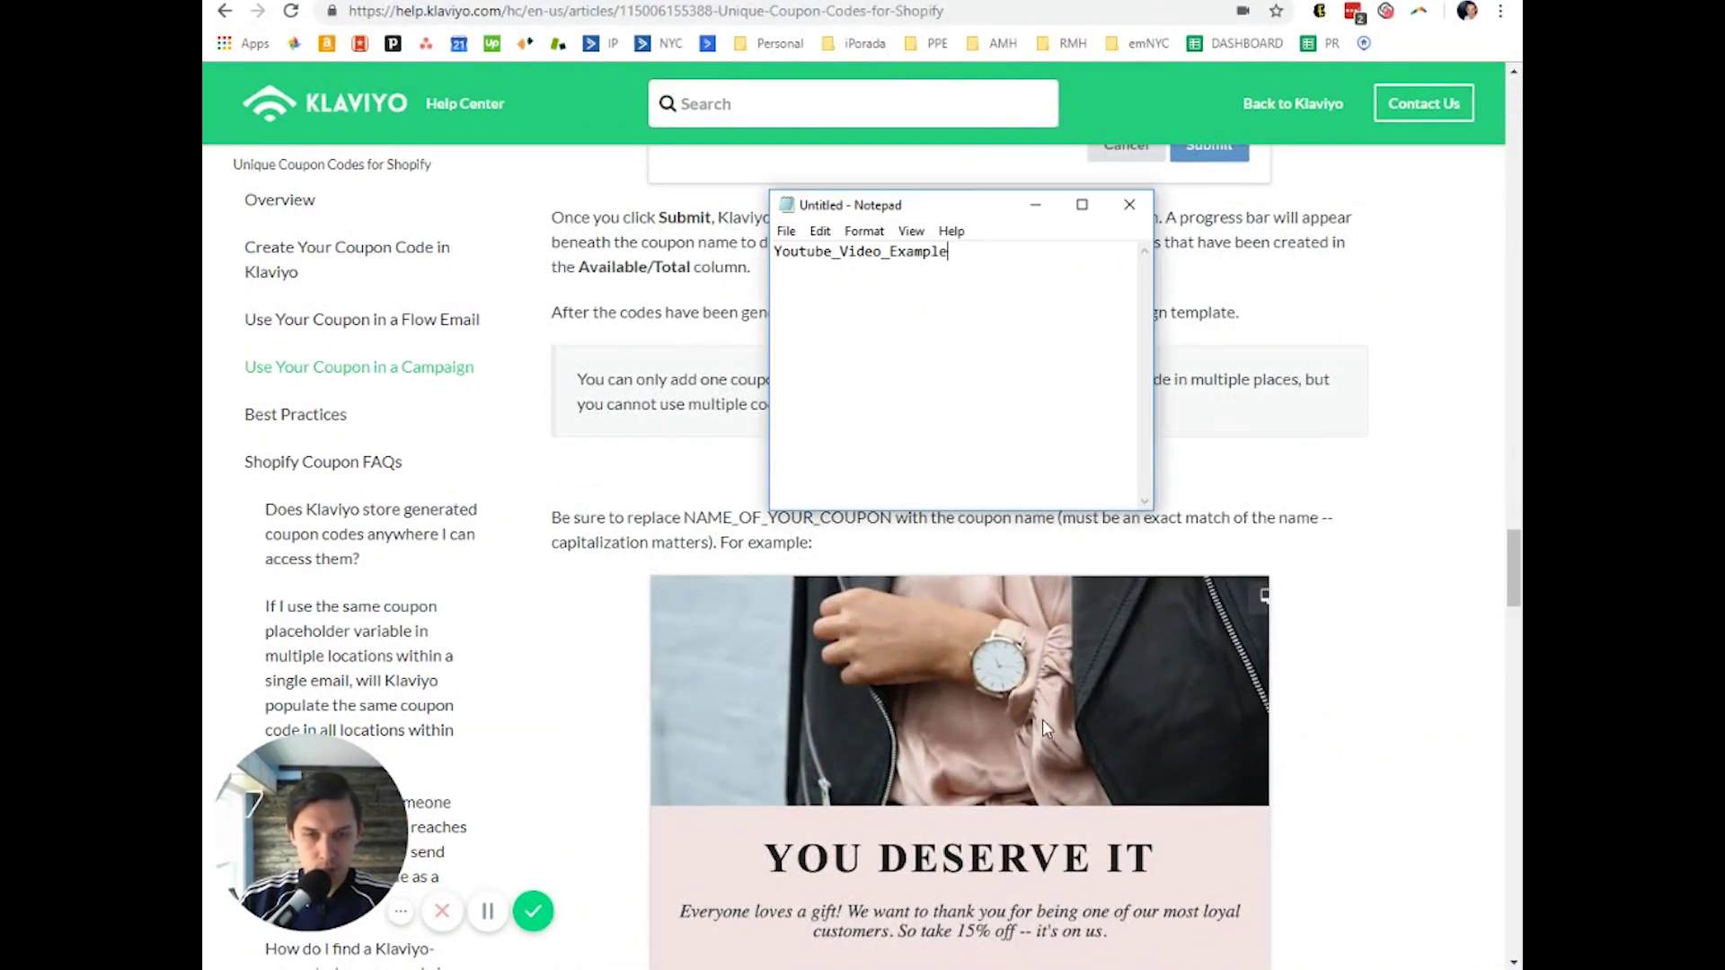
type("{% coupon_code 'NAME_OF_YOUR_COUPON' %}")
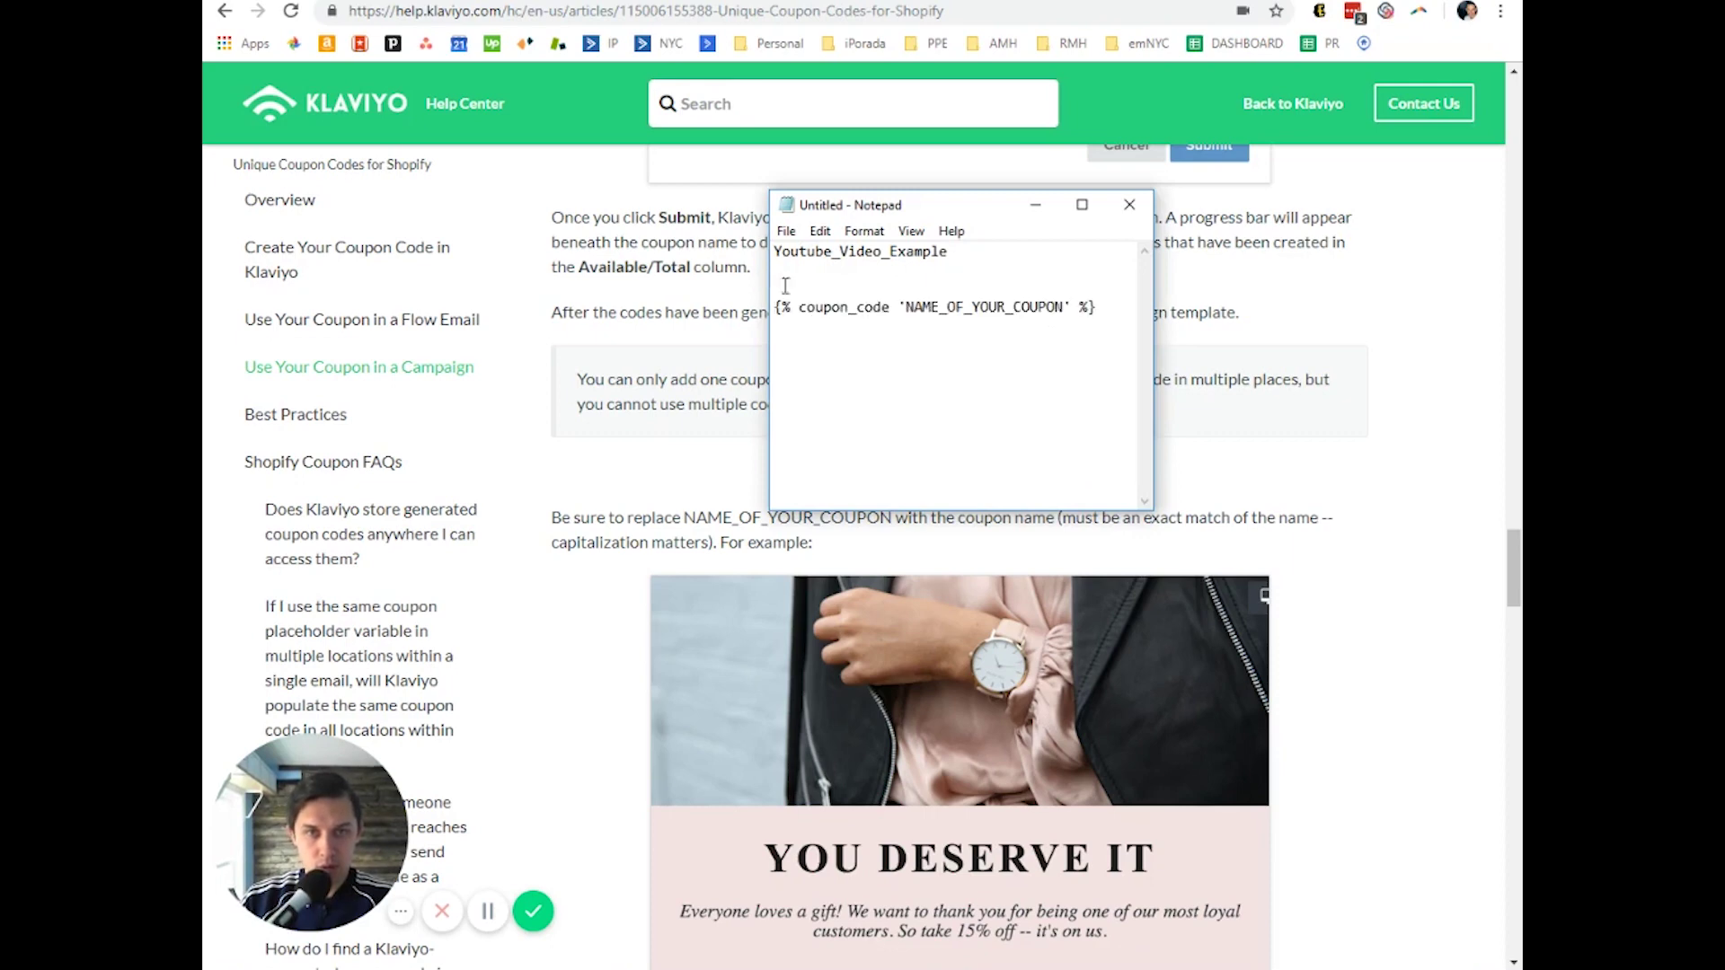
left_click_drag(974, 257, 744, 254)
key("ctrl+c")
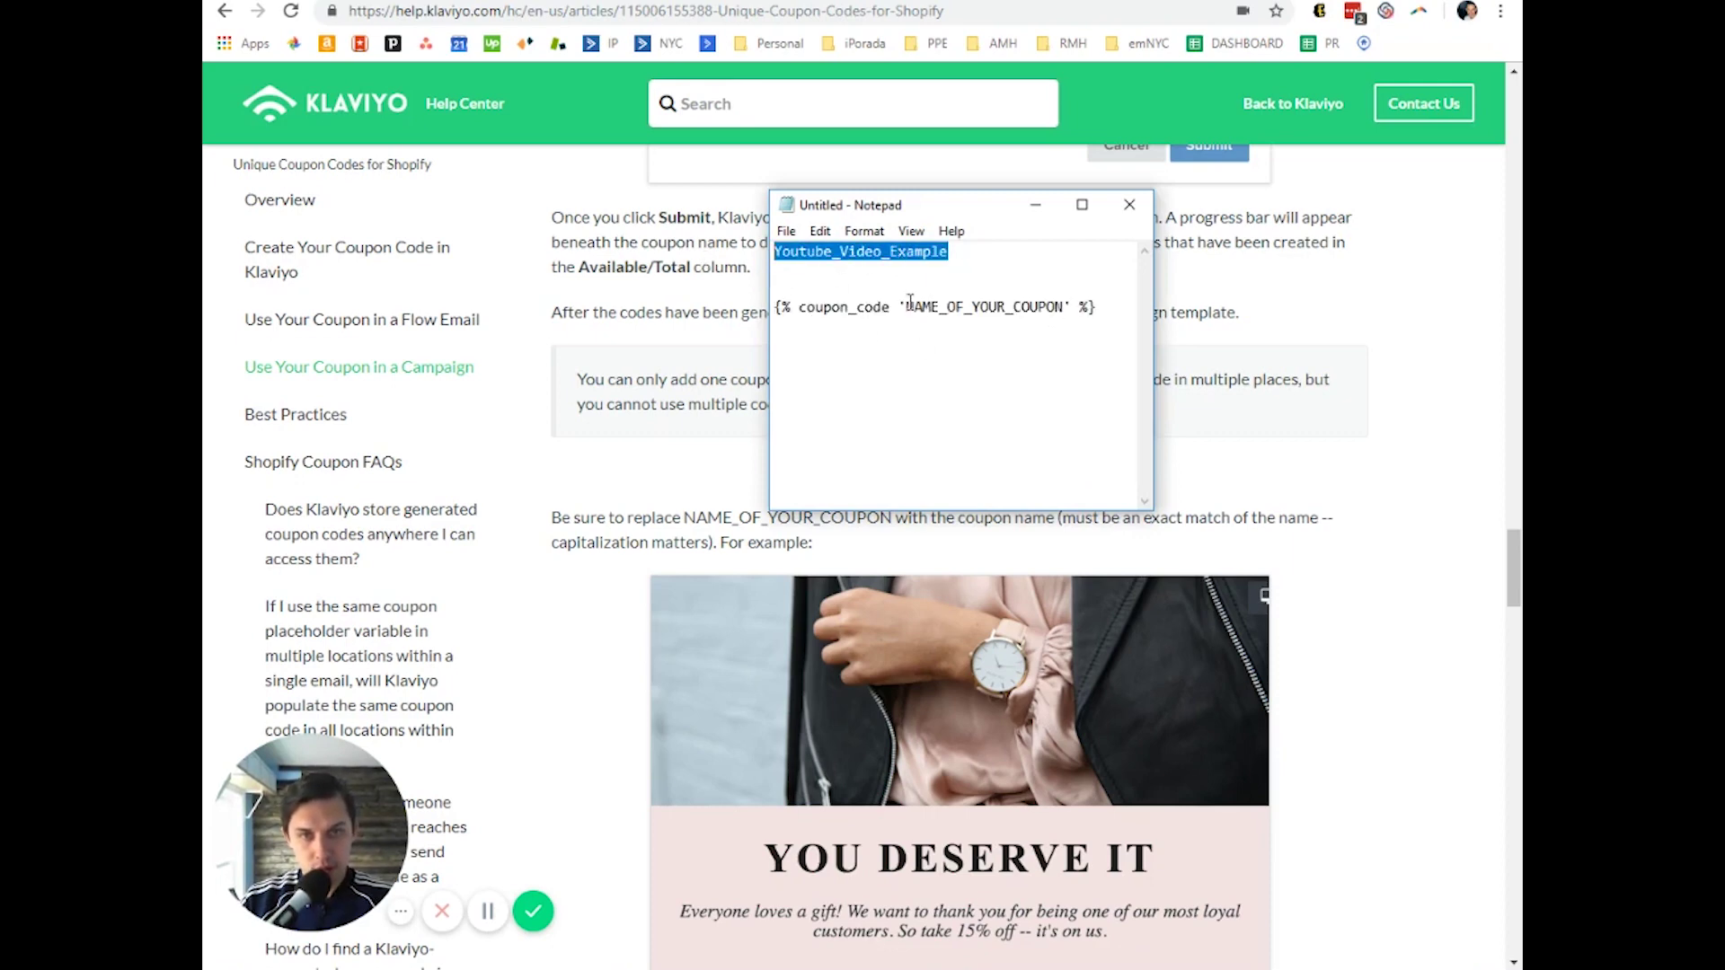
left_click_drag(908, 306, 1065, 307)
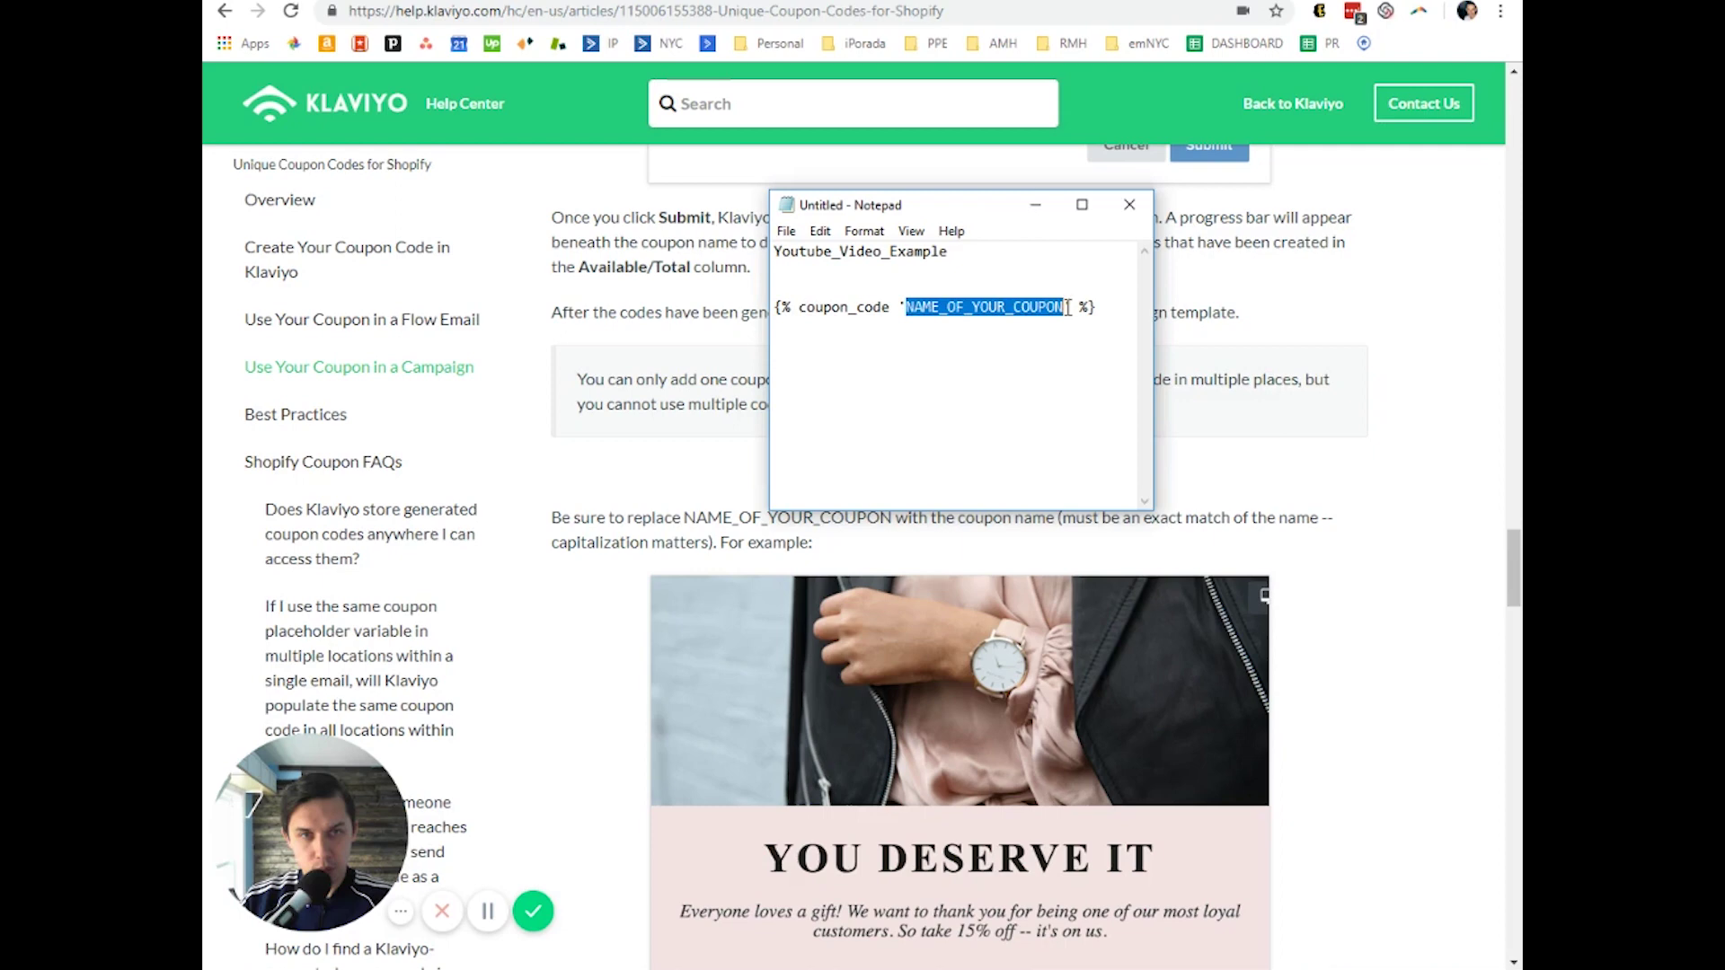
key("ctrl+v")
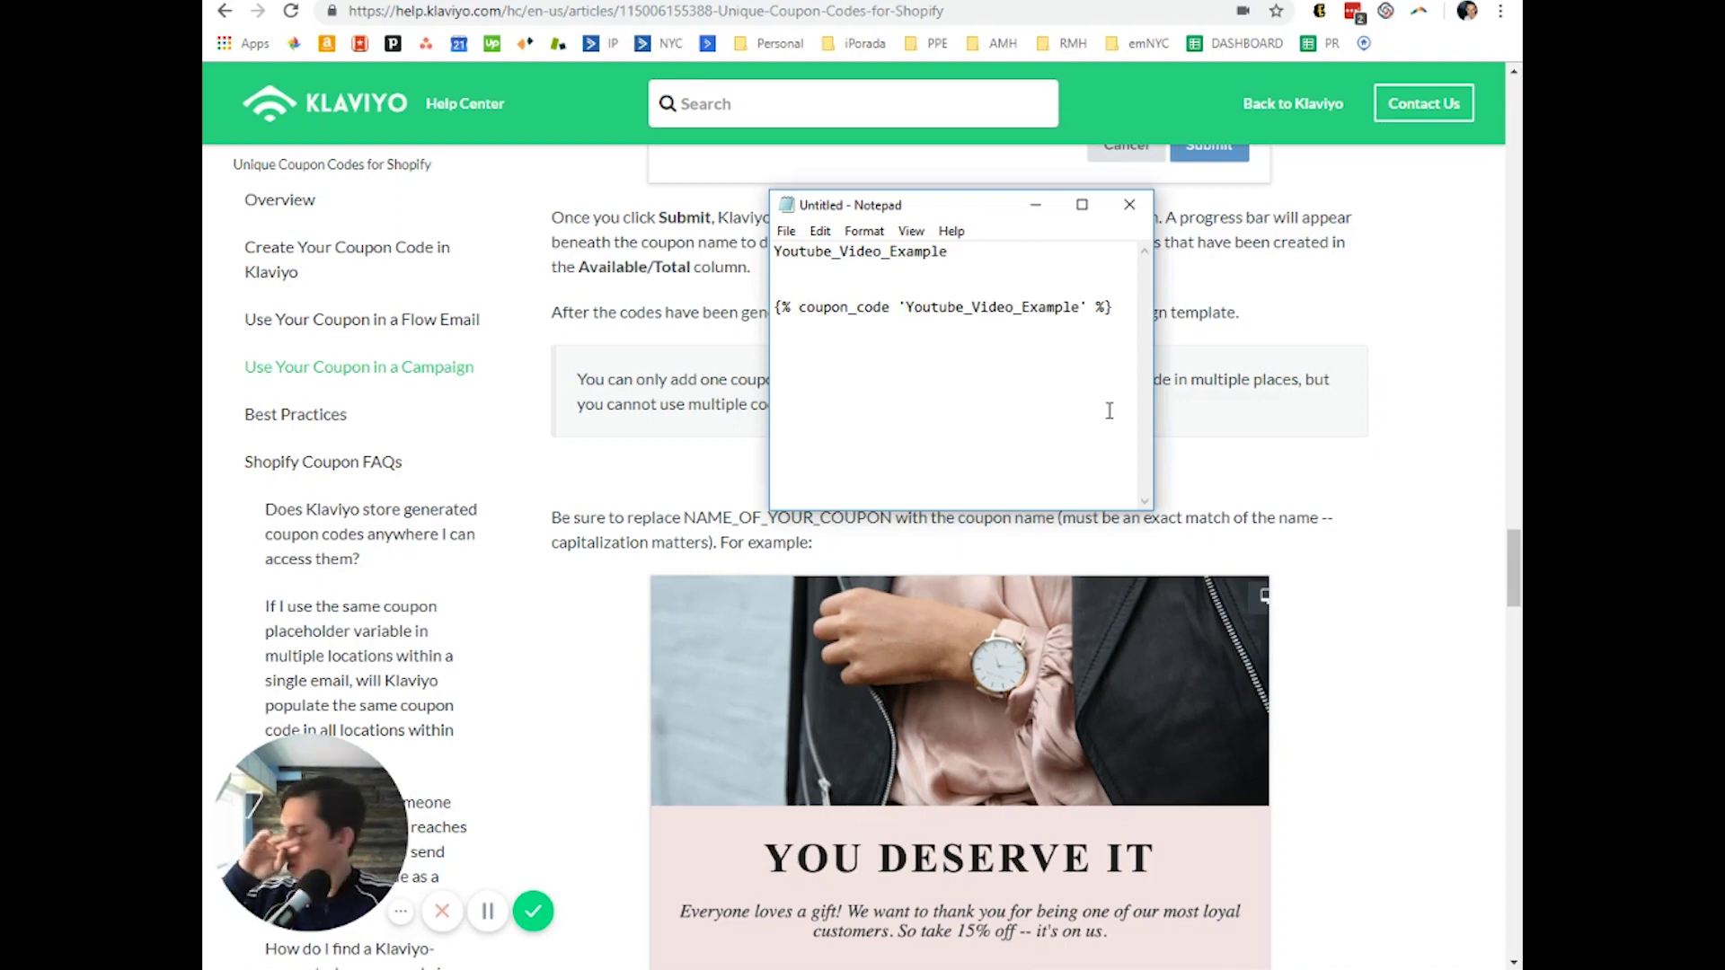
key("ctrl+z")
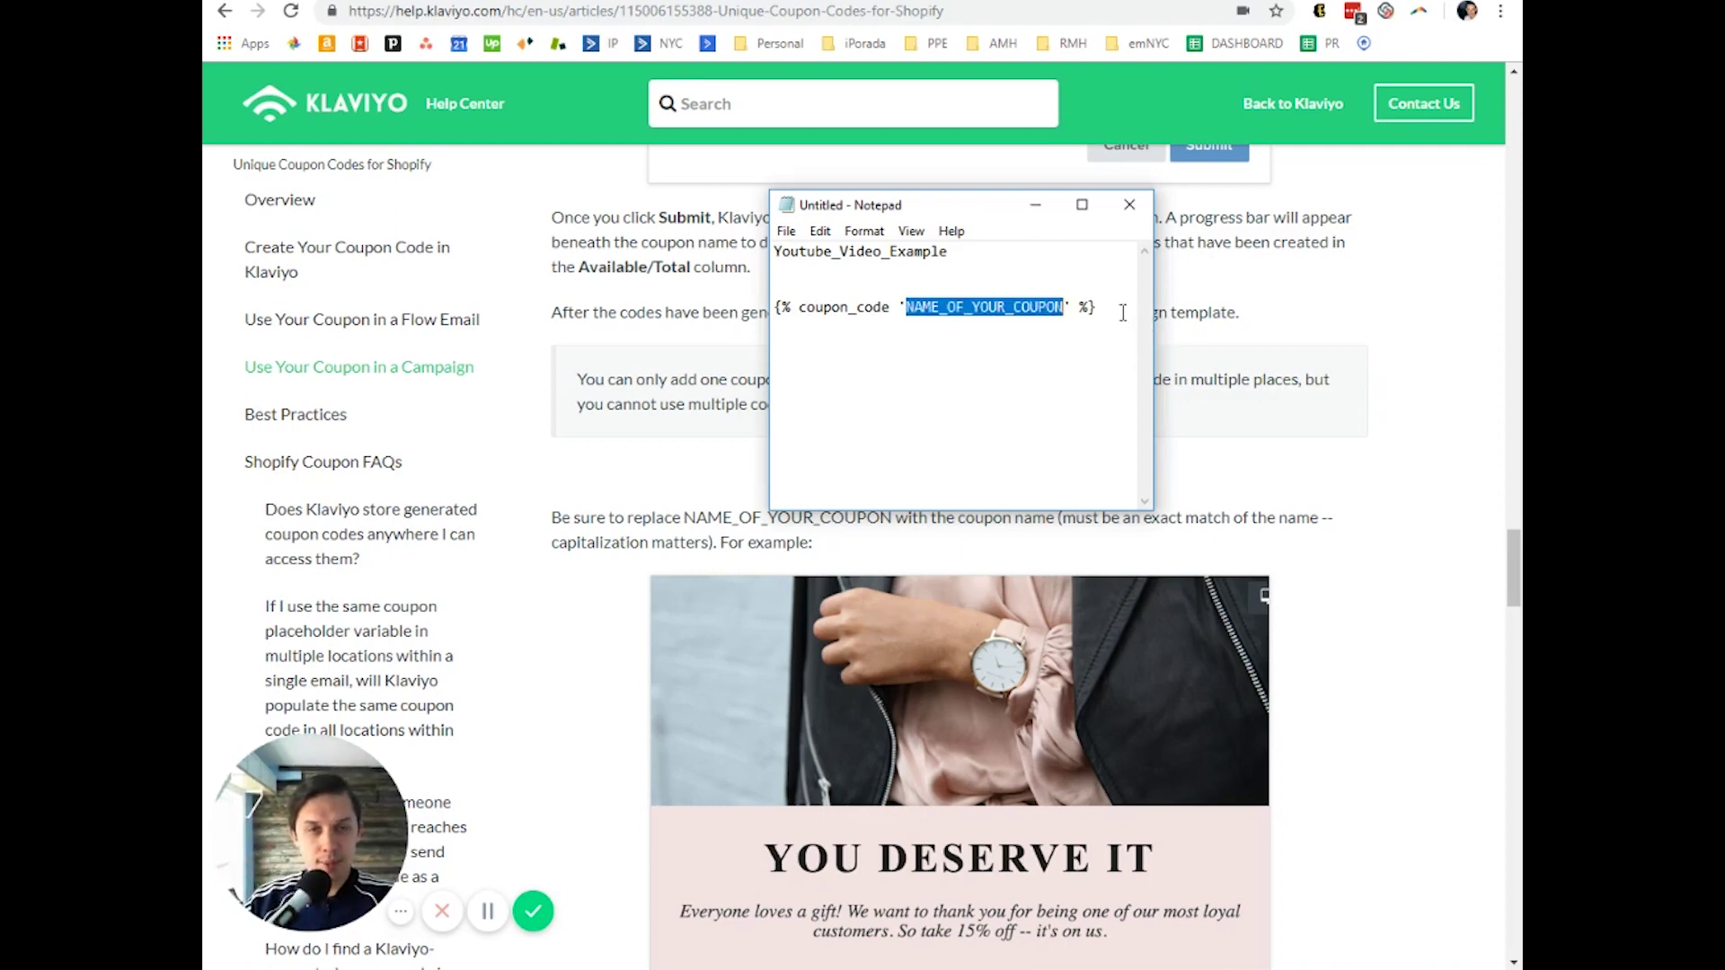
left_click(1108, 307)
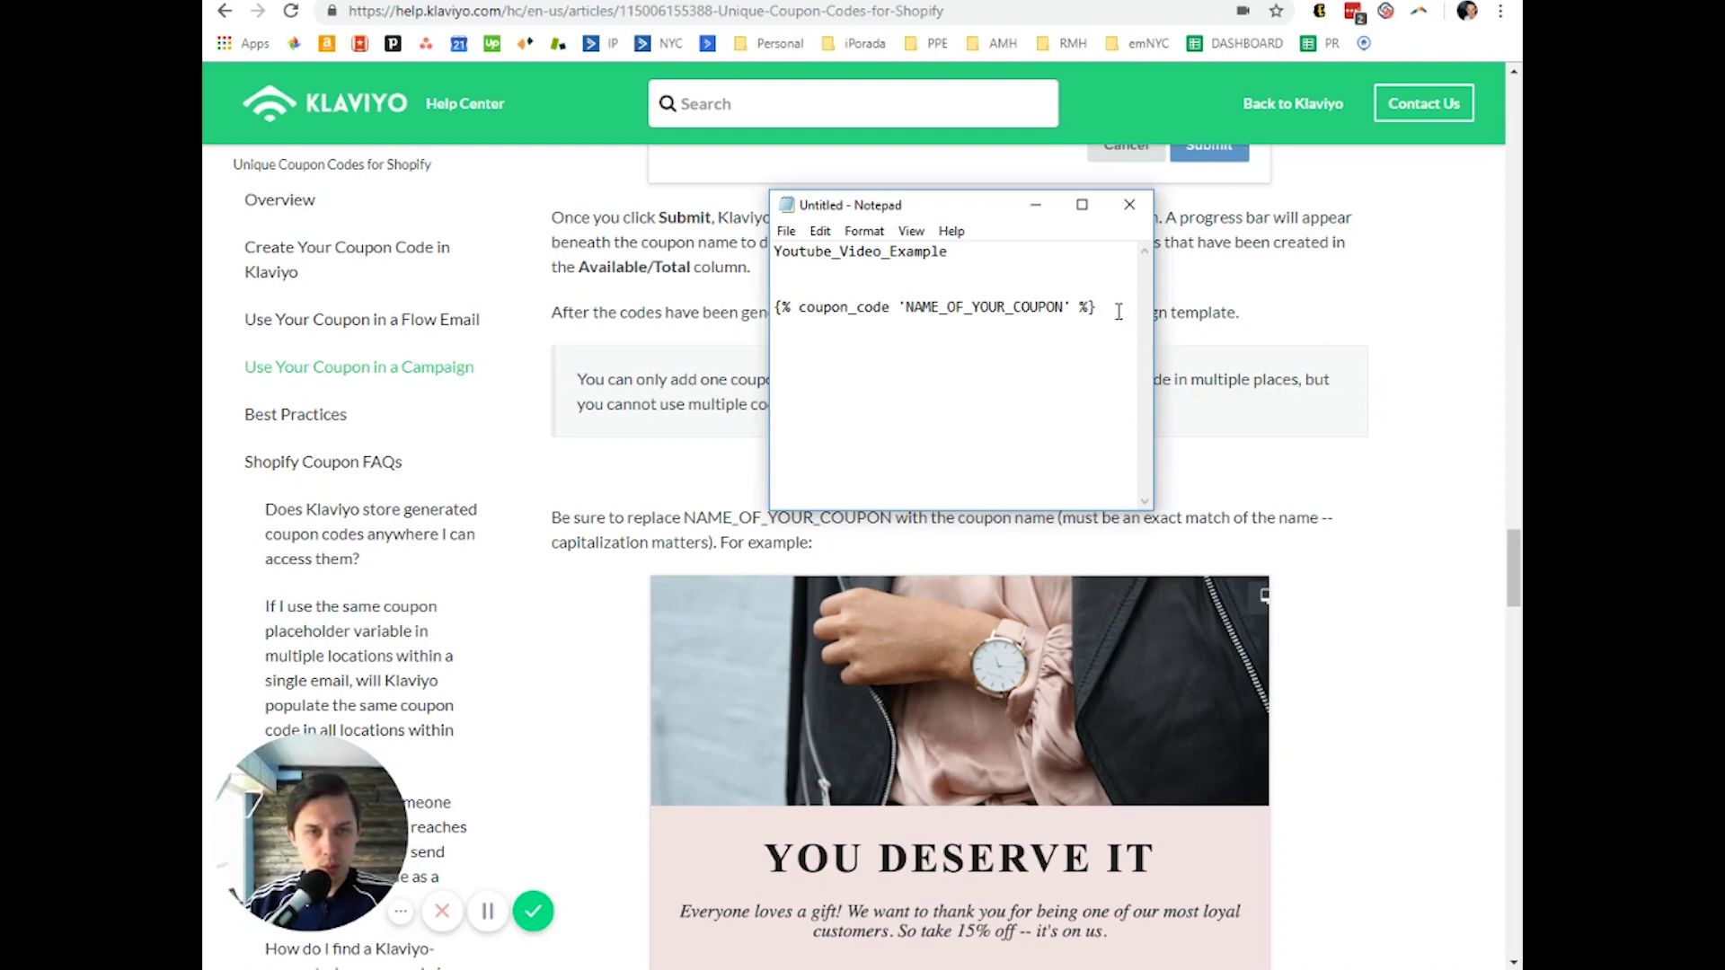
left_click_drag(781, 325, 772, 310)
key("ctrl+c")
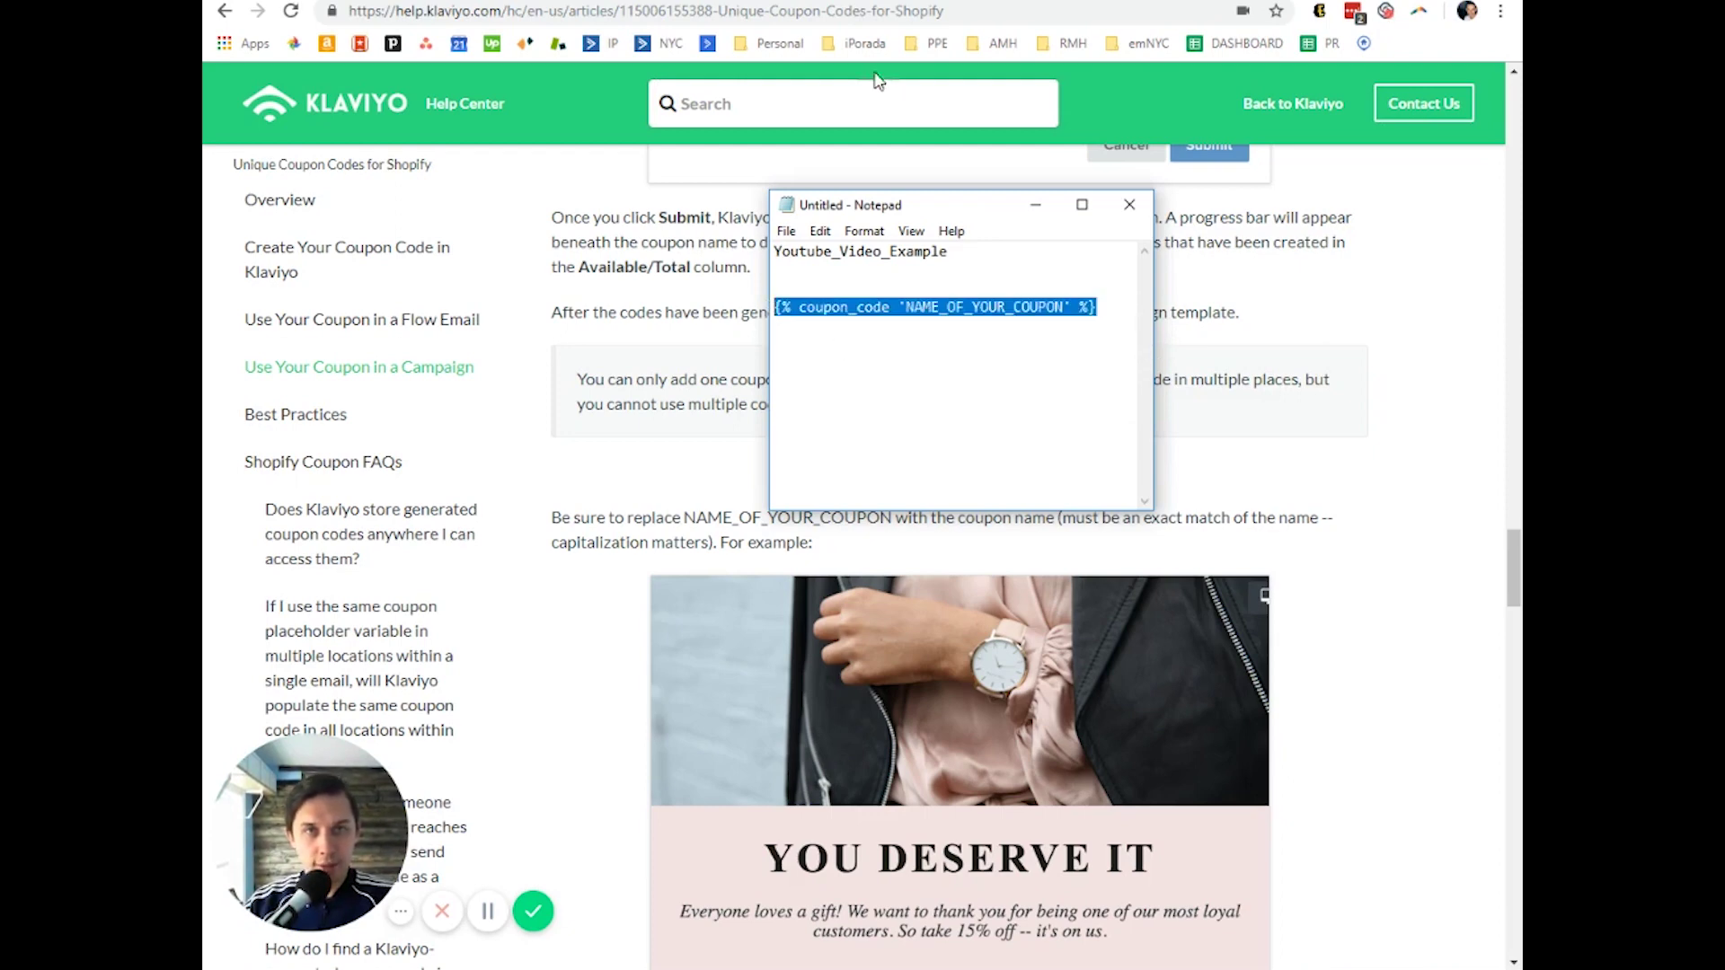
- Paste the {% coupon_code 'NAME_OF_YOUR_COUPON' %} line into the Day 26 Asana task description
key("alt+Tab")
left_click(771, 357)
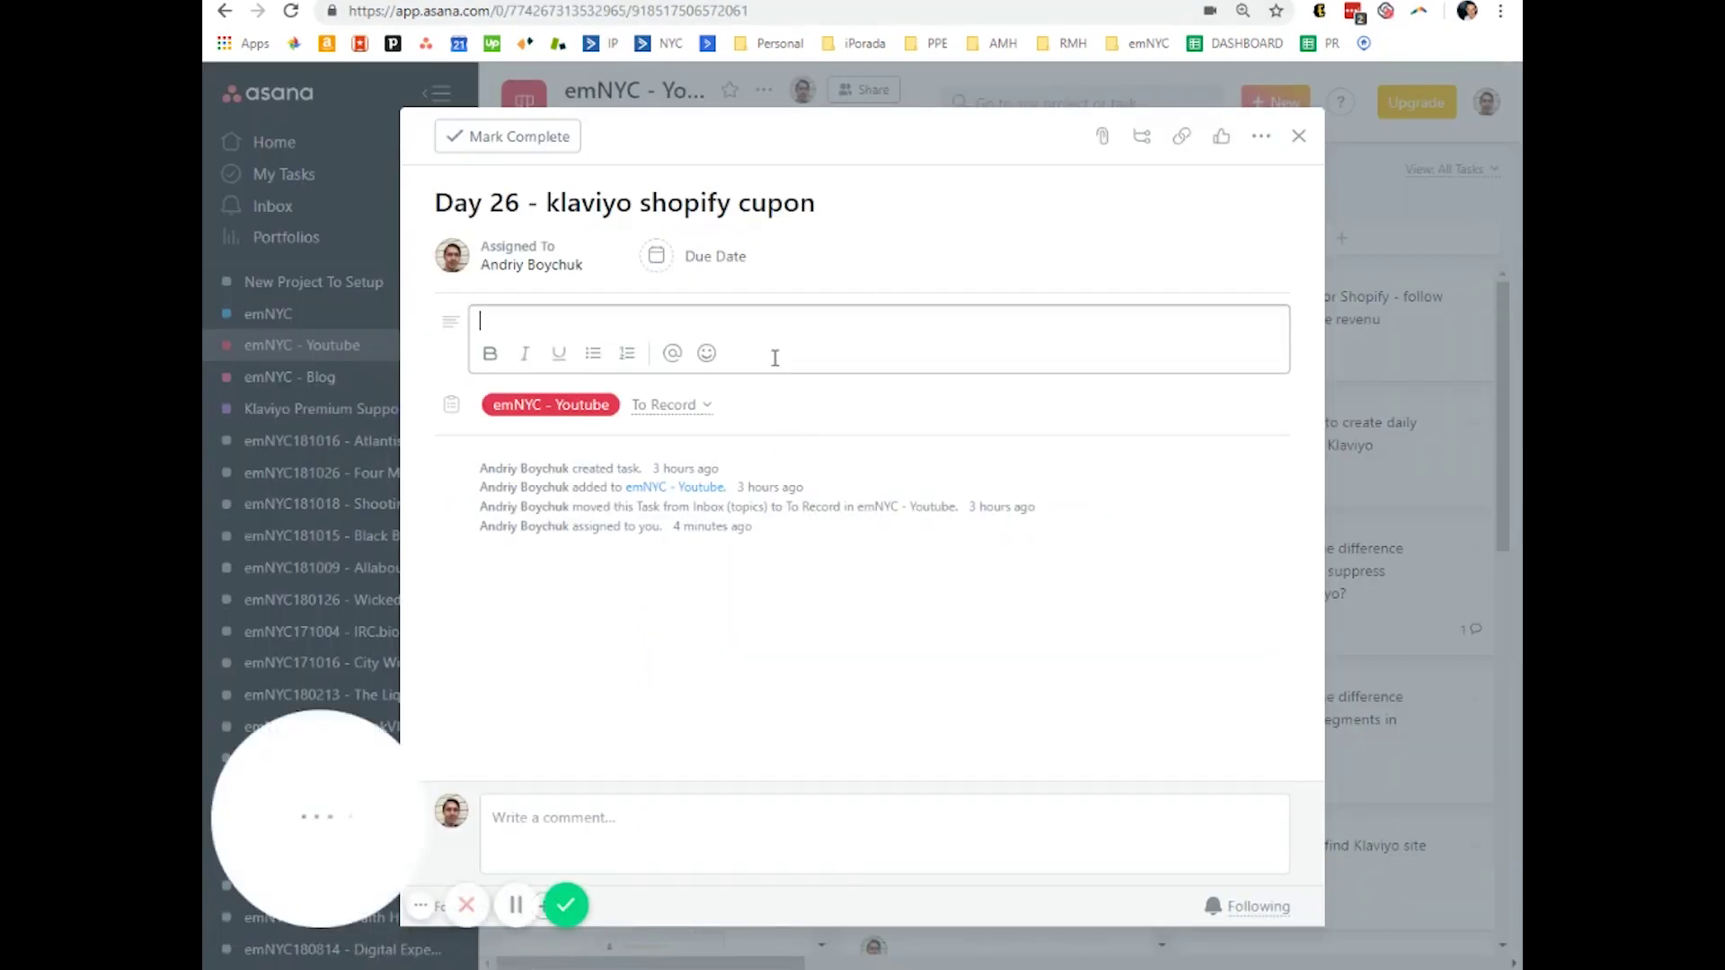
key("ctrl+v")
left_click(970, 694)
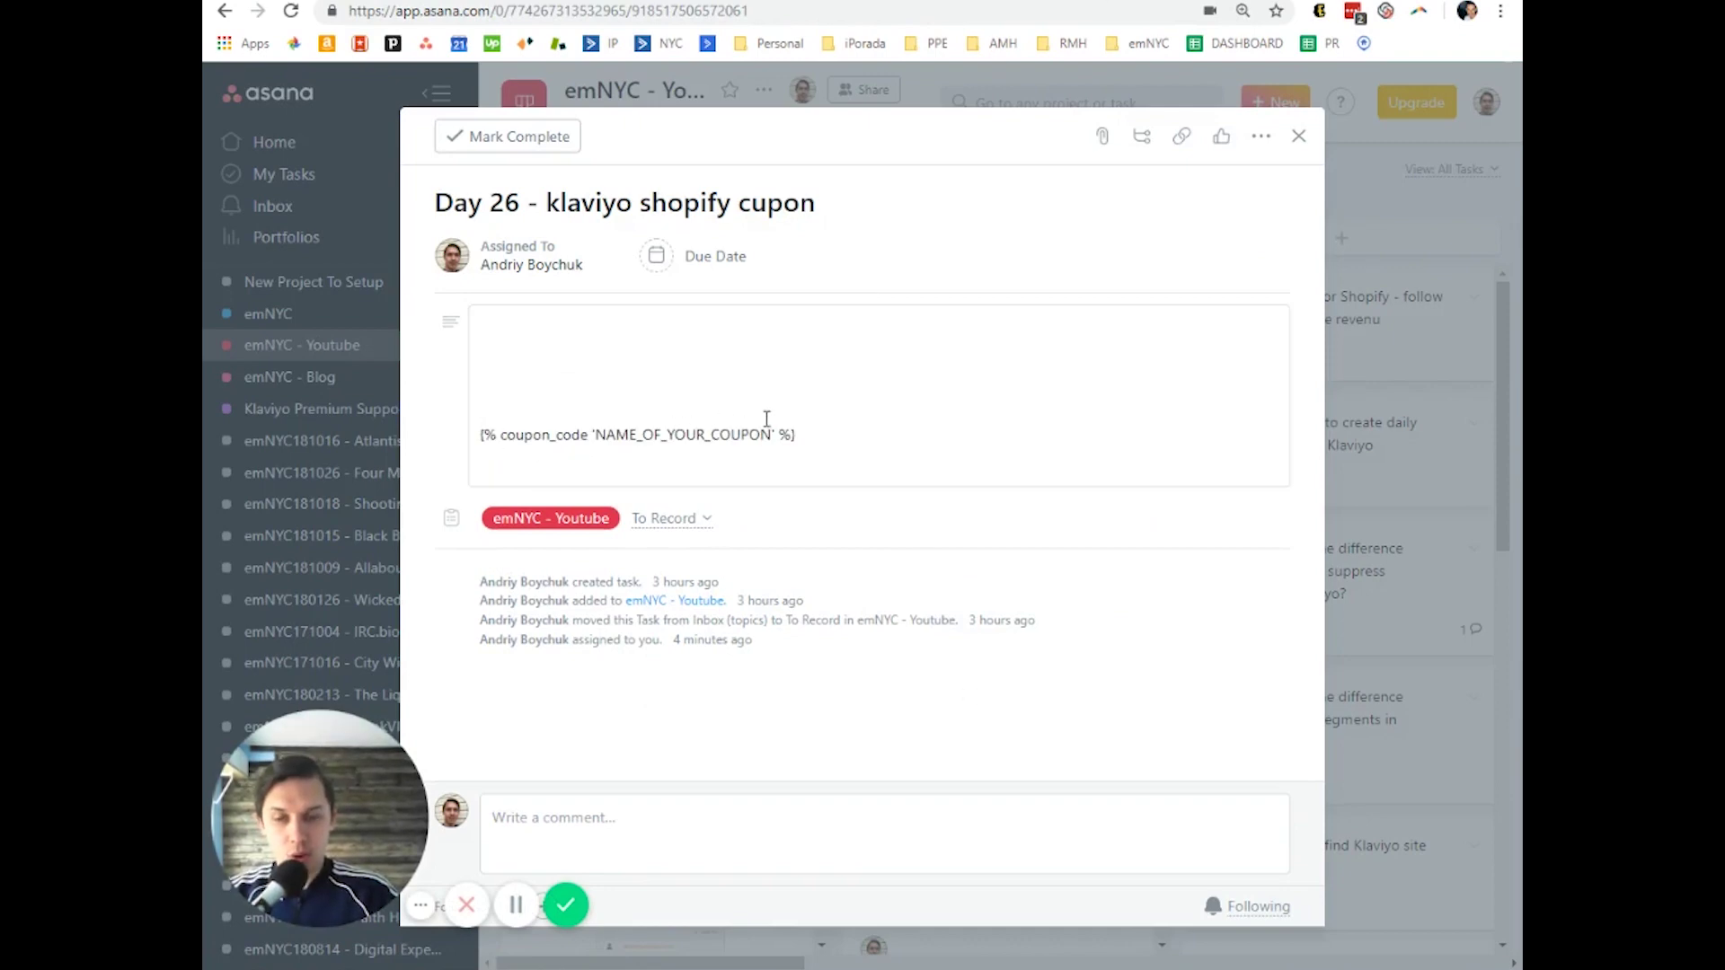
- Replace NAME_OF_YOUR_COUPON with Youtube_Video_Example in Notepad's tag line, then go to Klaviyo Flows
left_click(1030, 1)
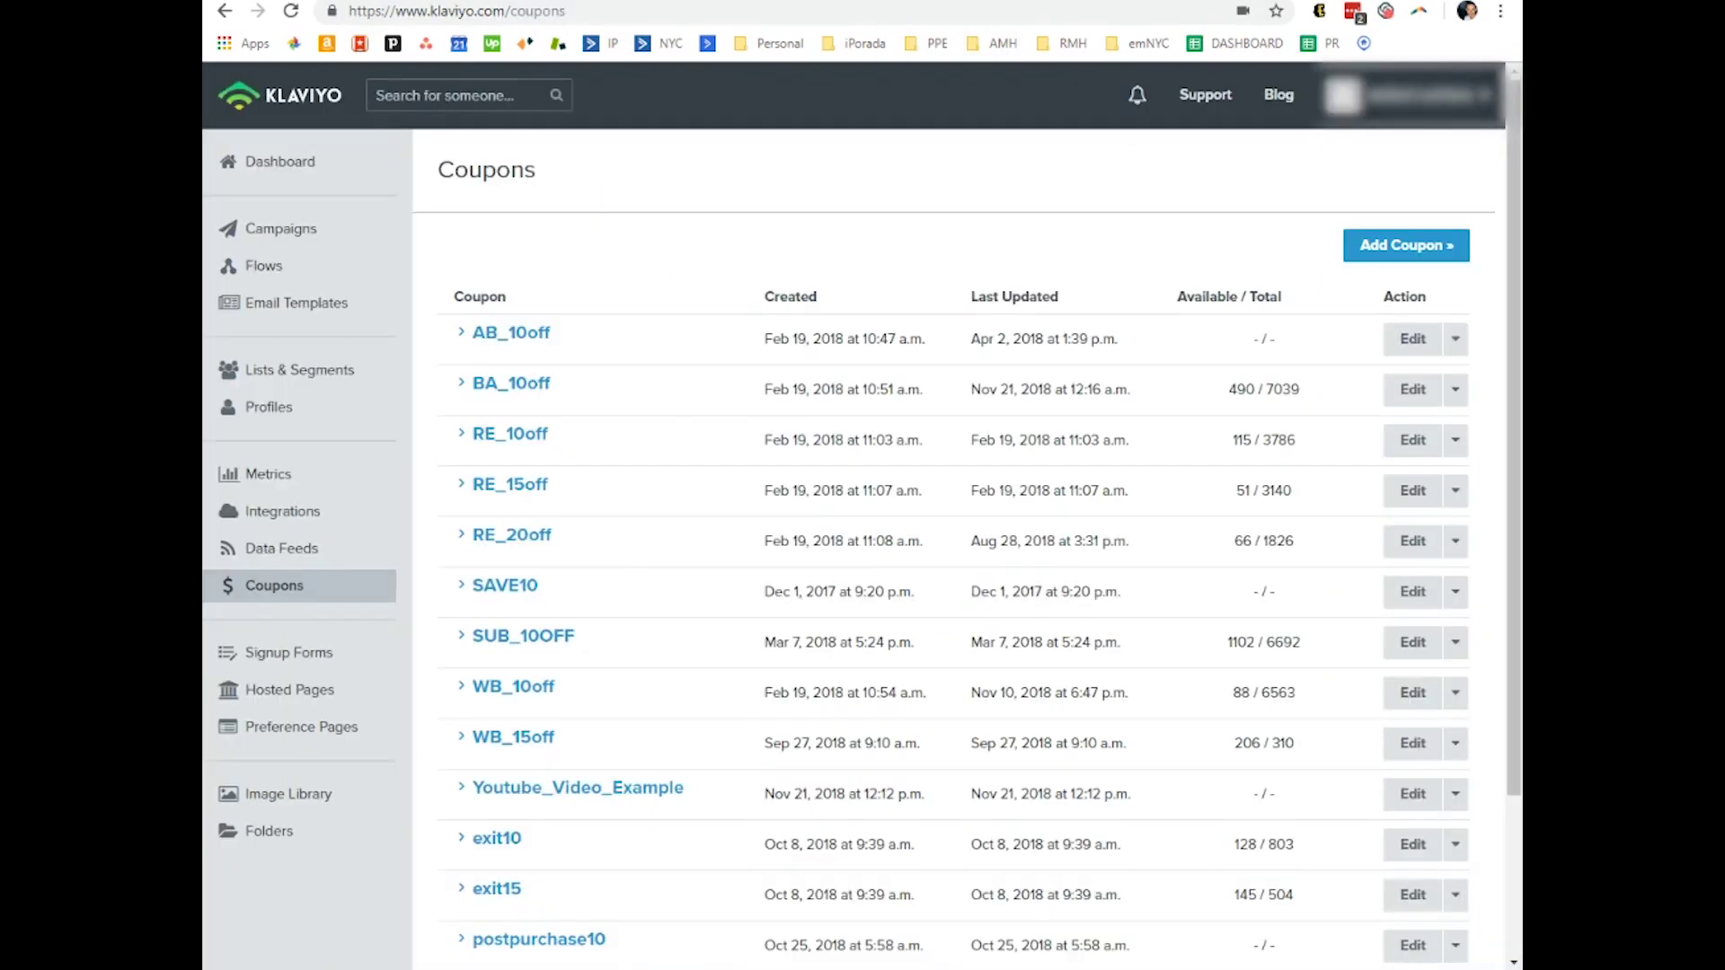
left_click(1006, 942)
left_click(1004, 262)
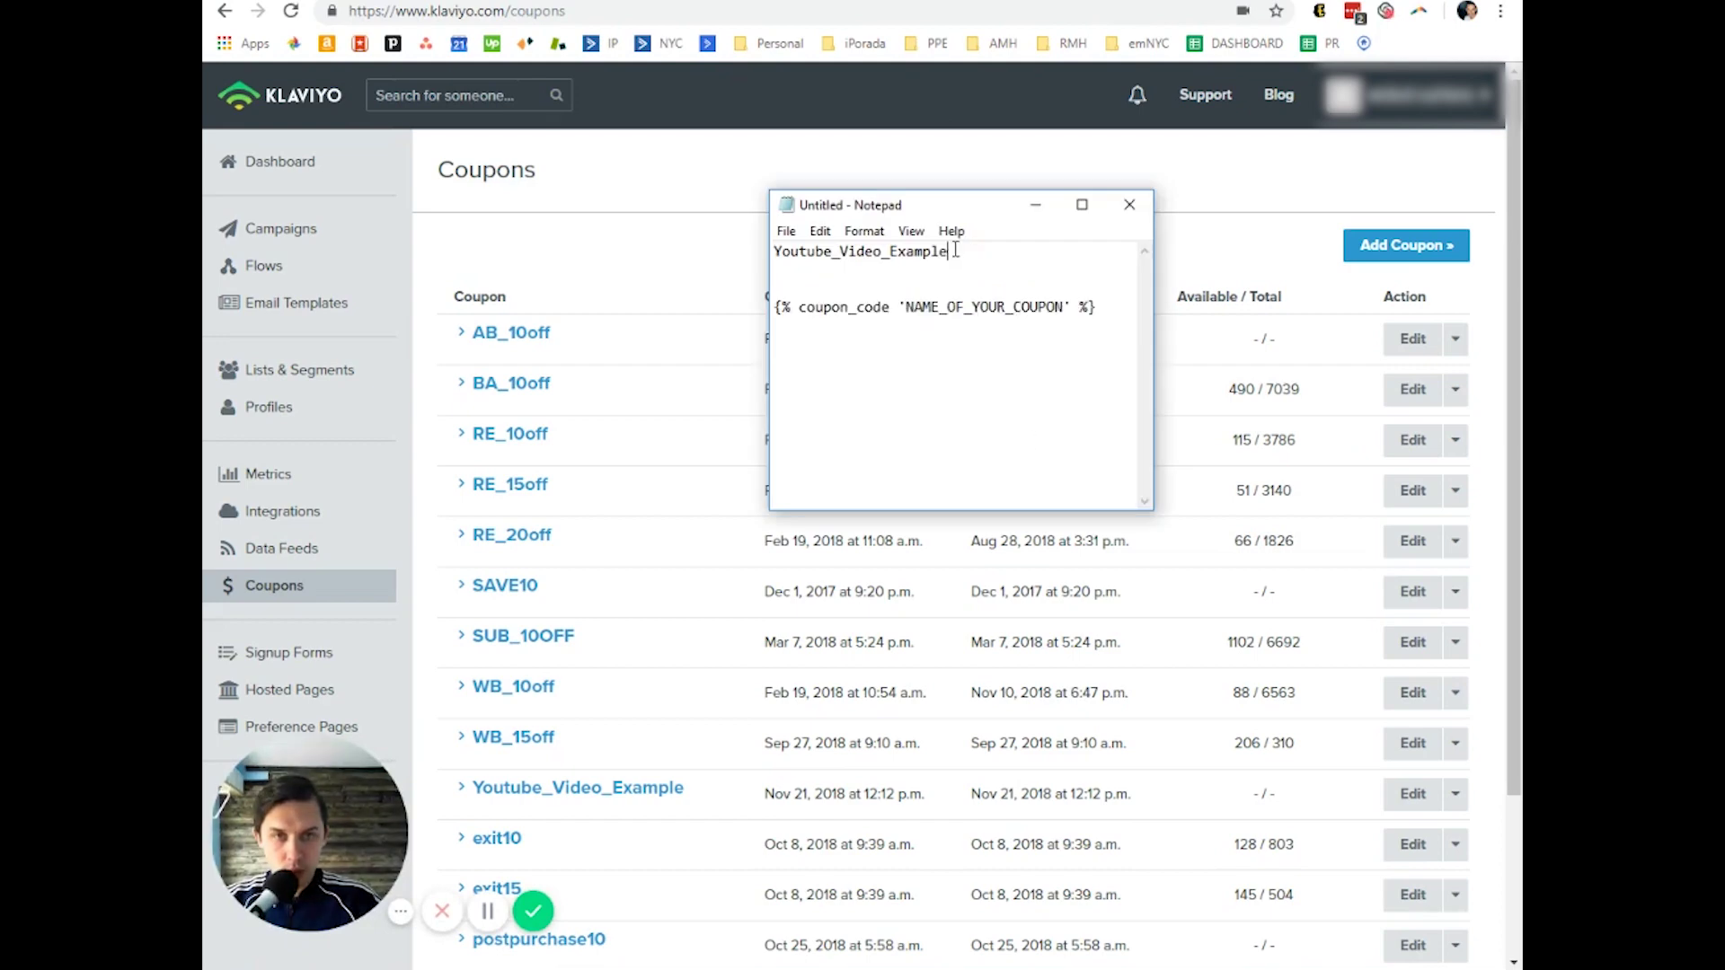
left_click_drag(952, 254, 775, 254)
key("ctrl+c")
left_click_drag(906, 308, 1059, 307)
key("ctrl+v")
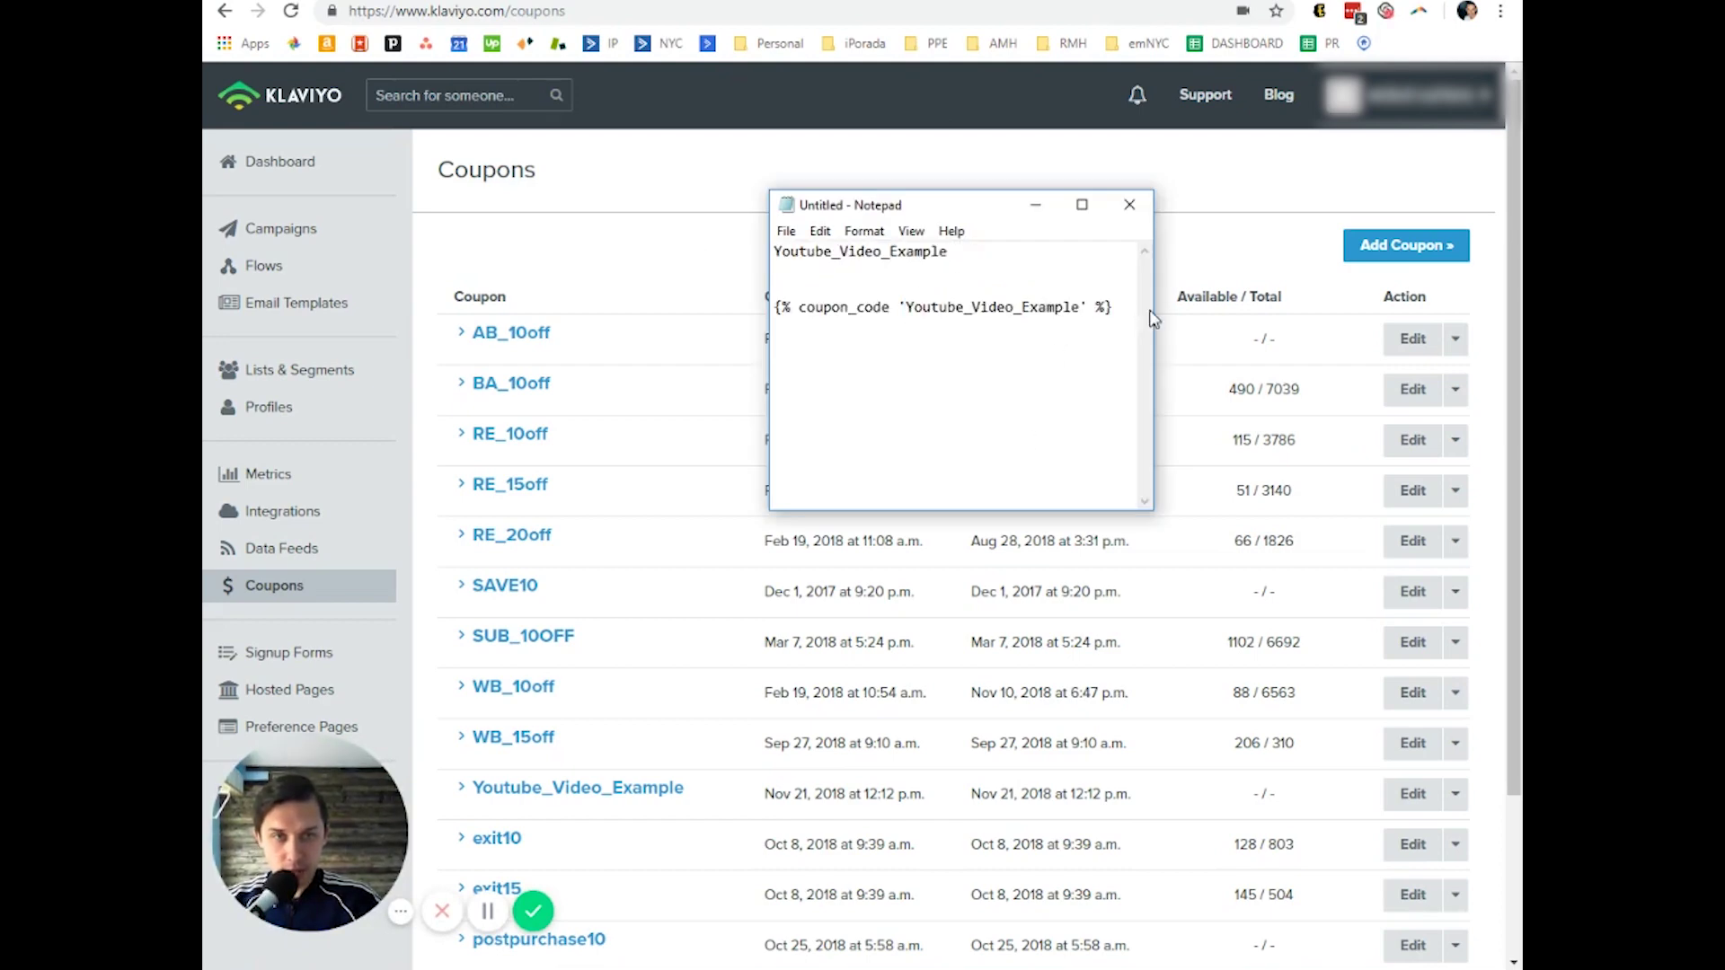
left_click_drag(763, 317, 762, 303)
left_click(264, 266)
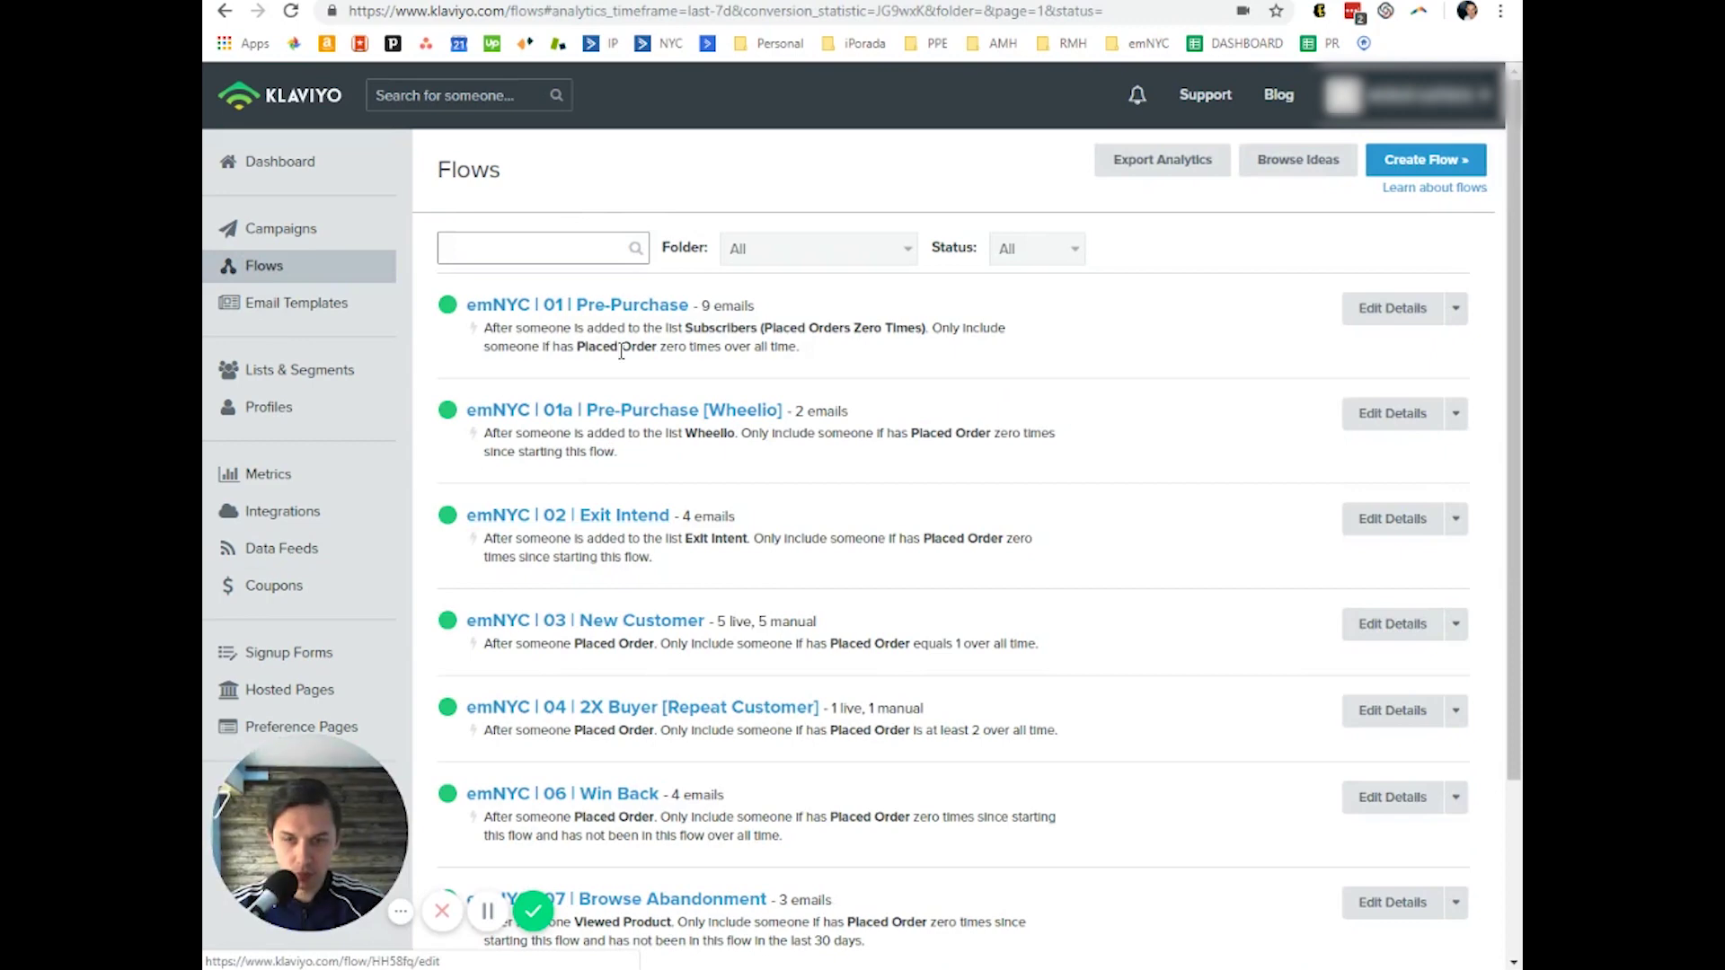
- Open the emNYC | 06 | Win Back flow
scroll(832, 617, "down", 3)
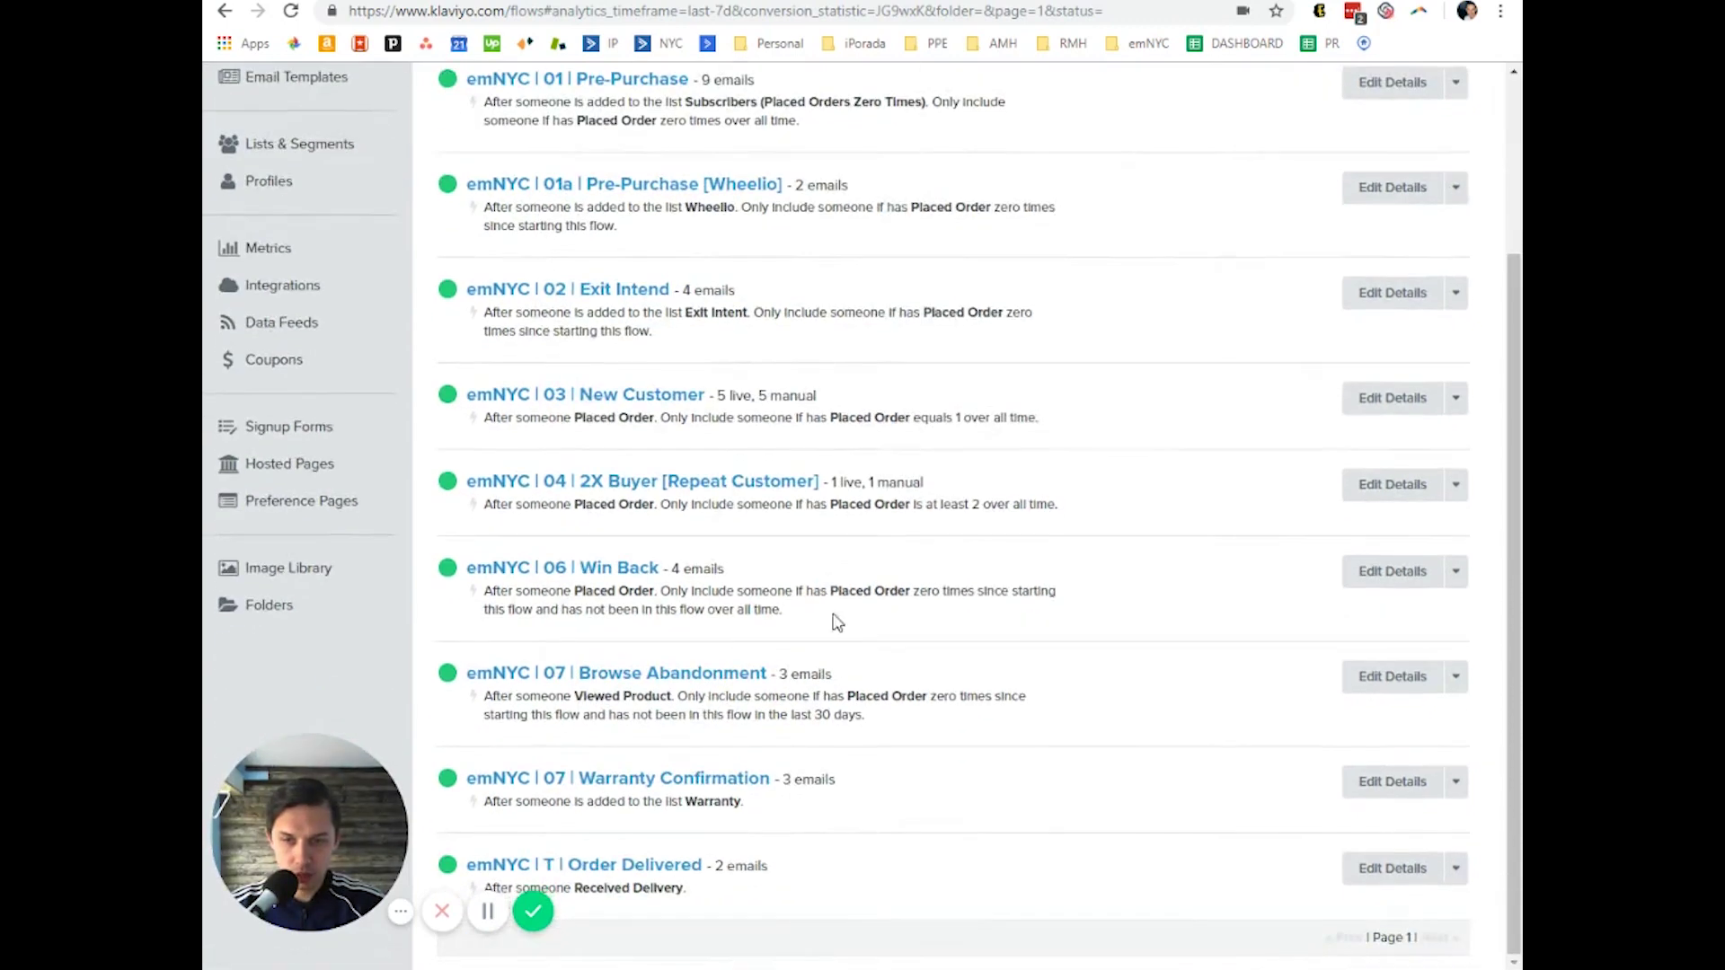
left_click(608, 575)
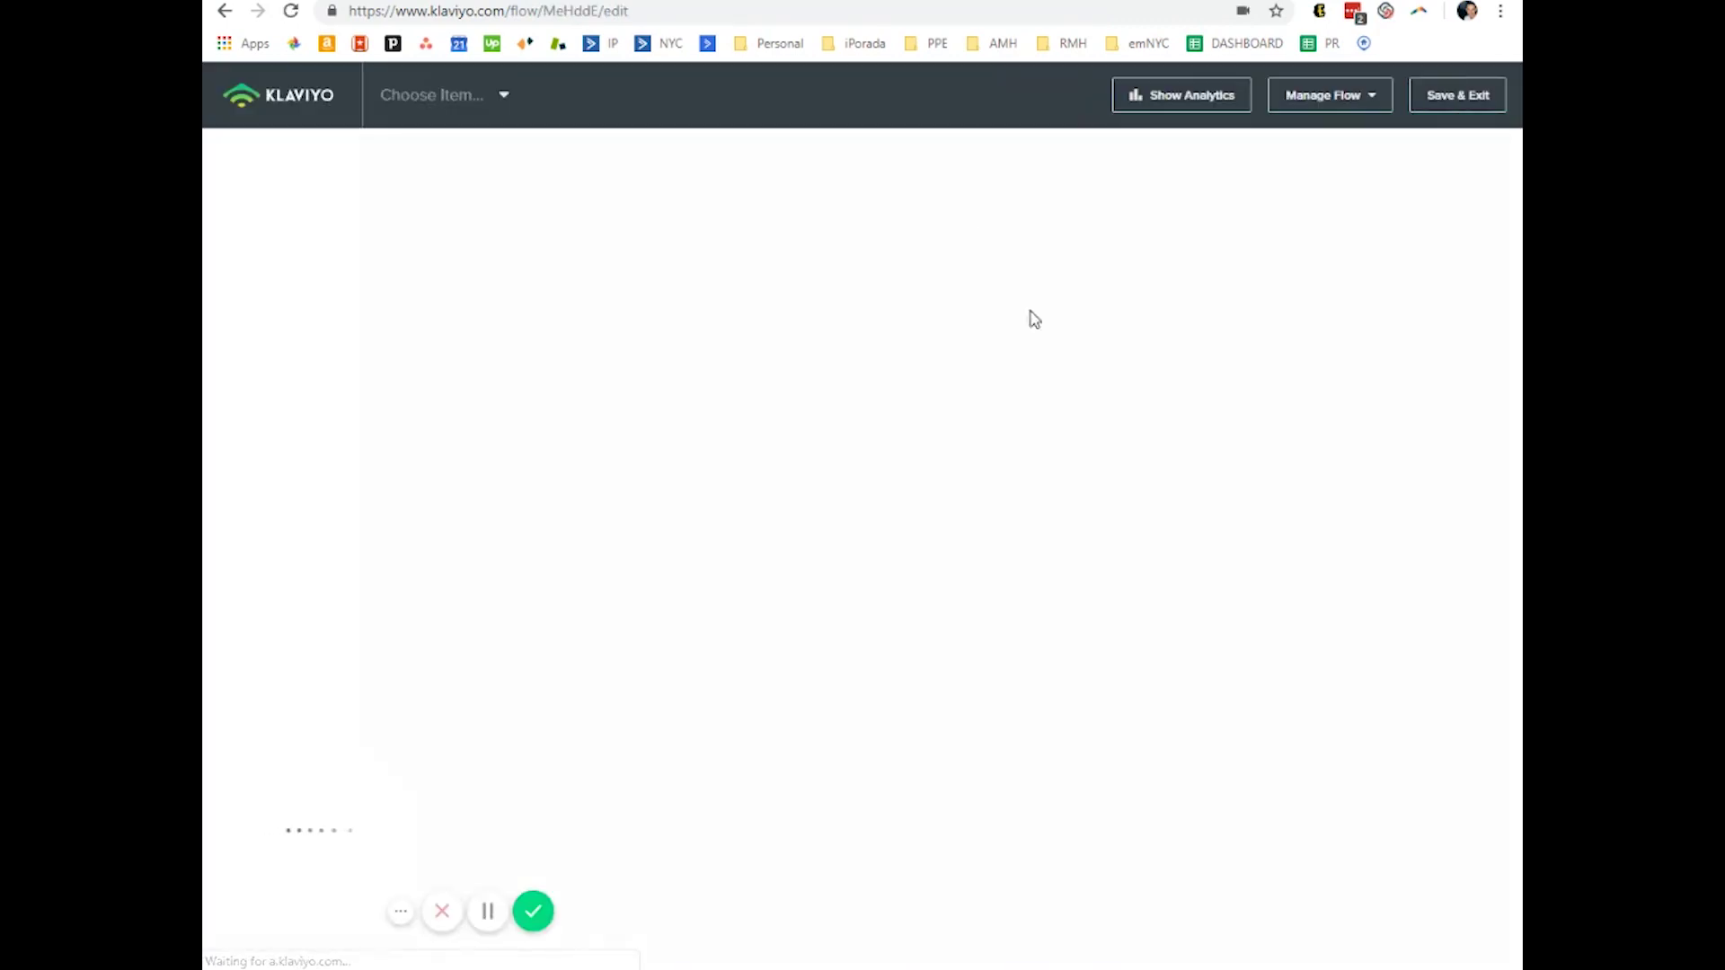
scroll(1317, 538, "down", 5)
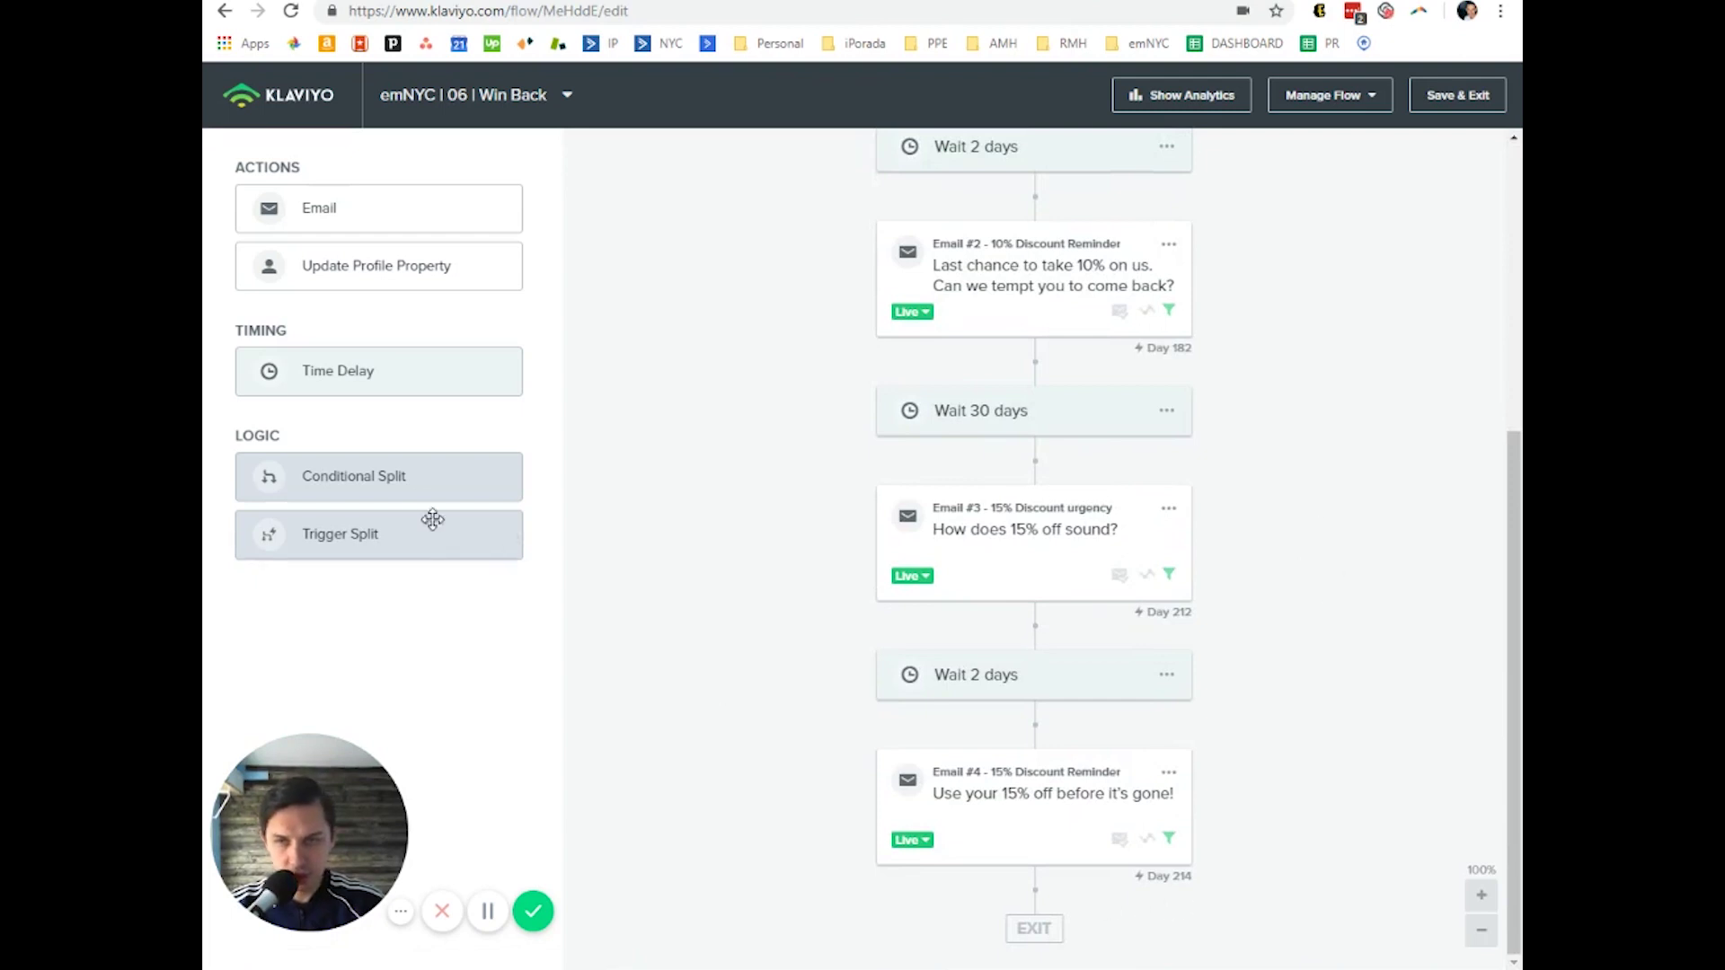
- Add a 5-day wait after Email #4, followed by a new email step
left_click_drag(387, 371, 1052, 843)
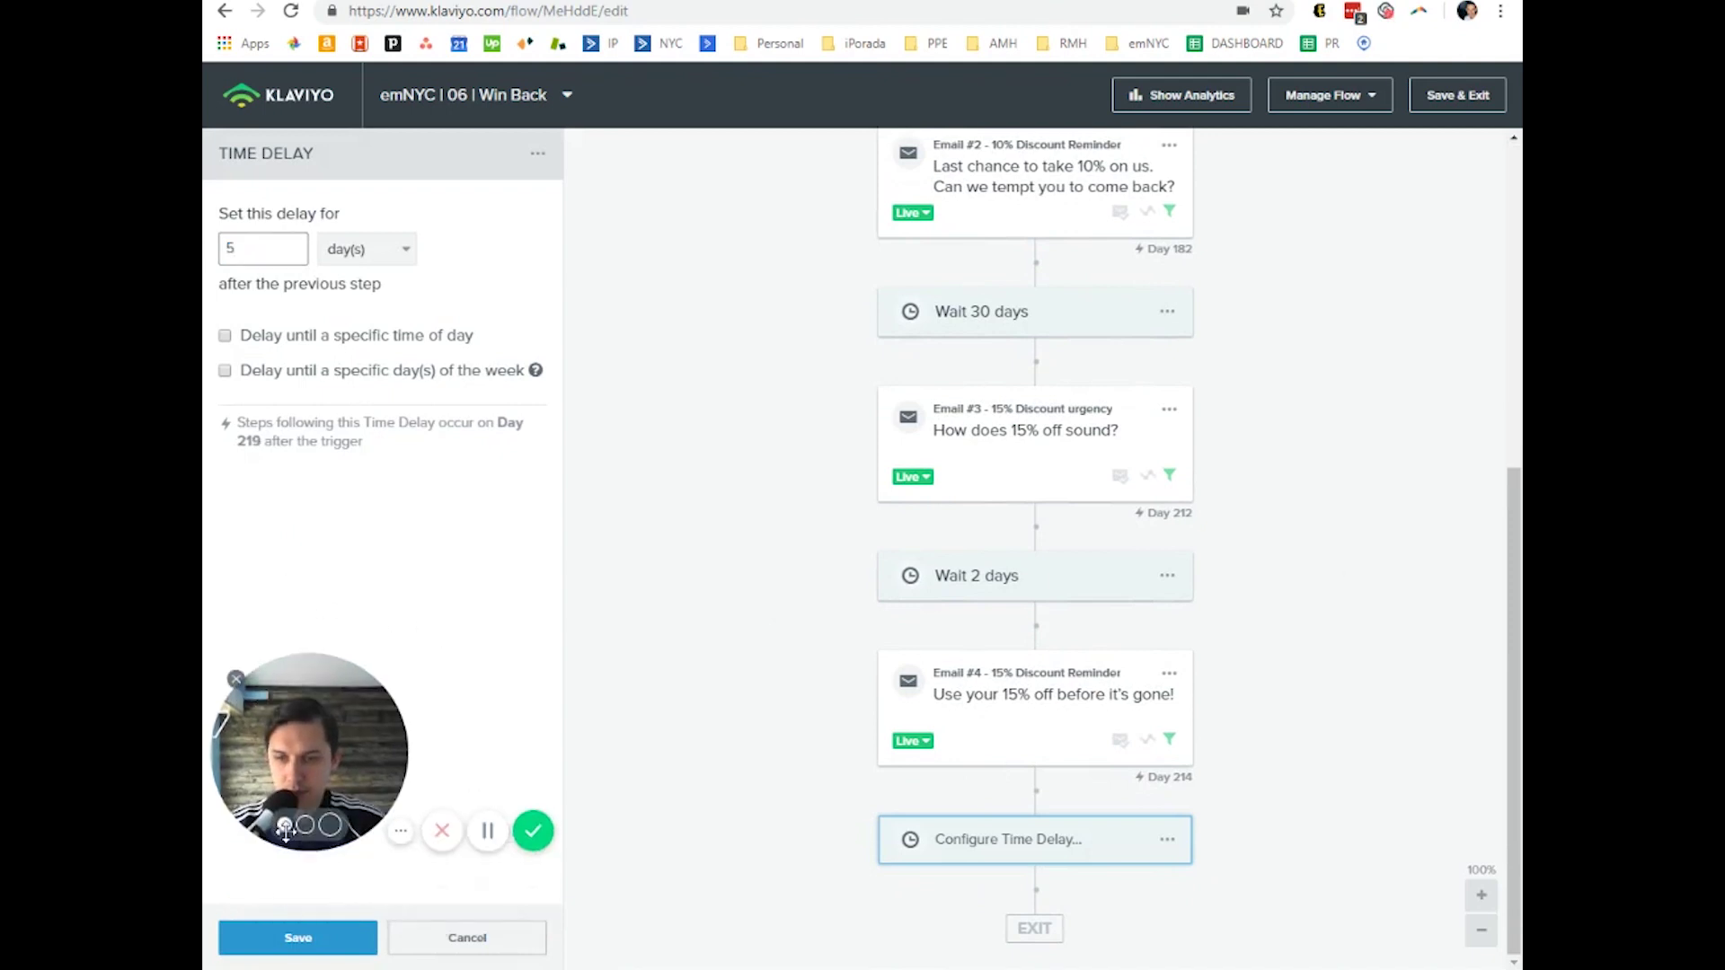
left_click(297, 938)
left_click_drag(403, 229, 1051, 956)
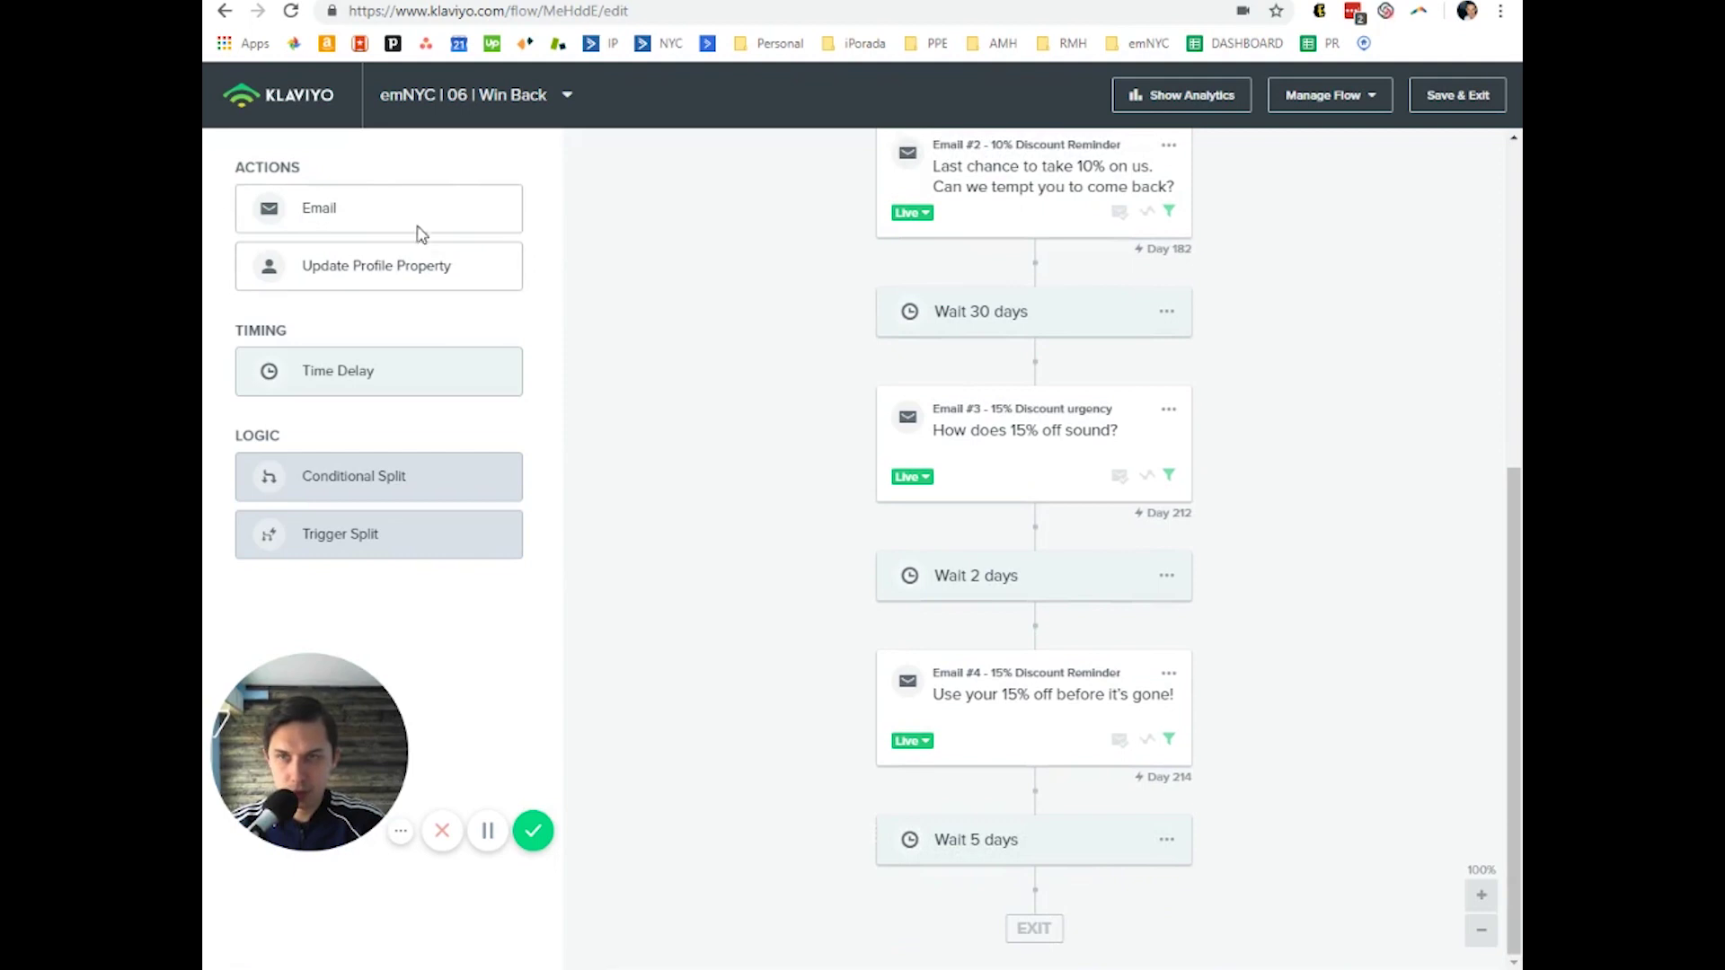
left_click_drag(418, 230, 1048, 819)
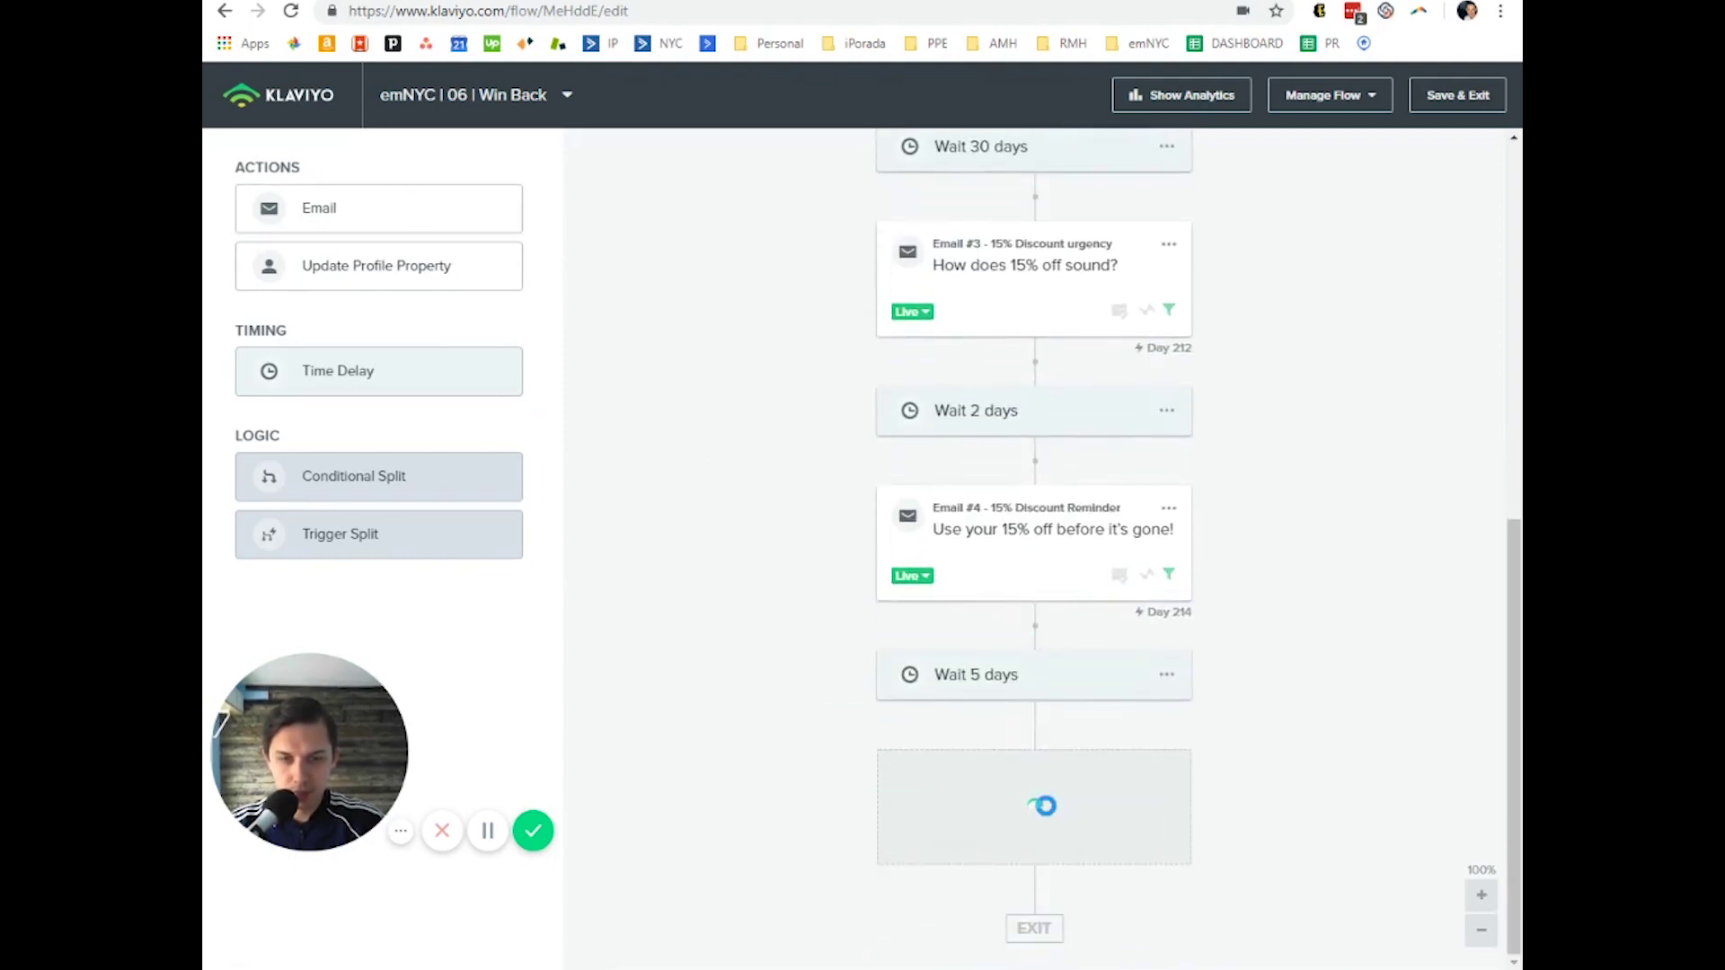
- Start Email #5 from the Vision and Blues themed template in the drag-and-drop editor
left_click(383, 327)
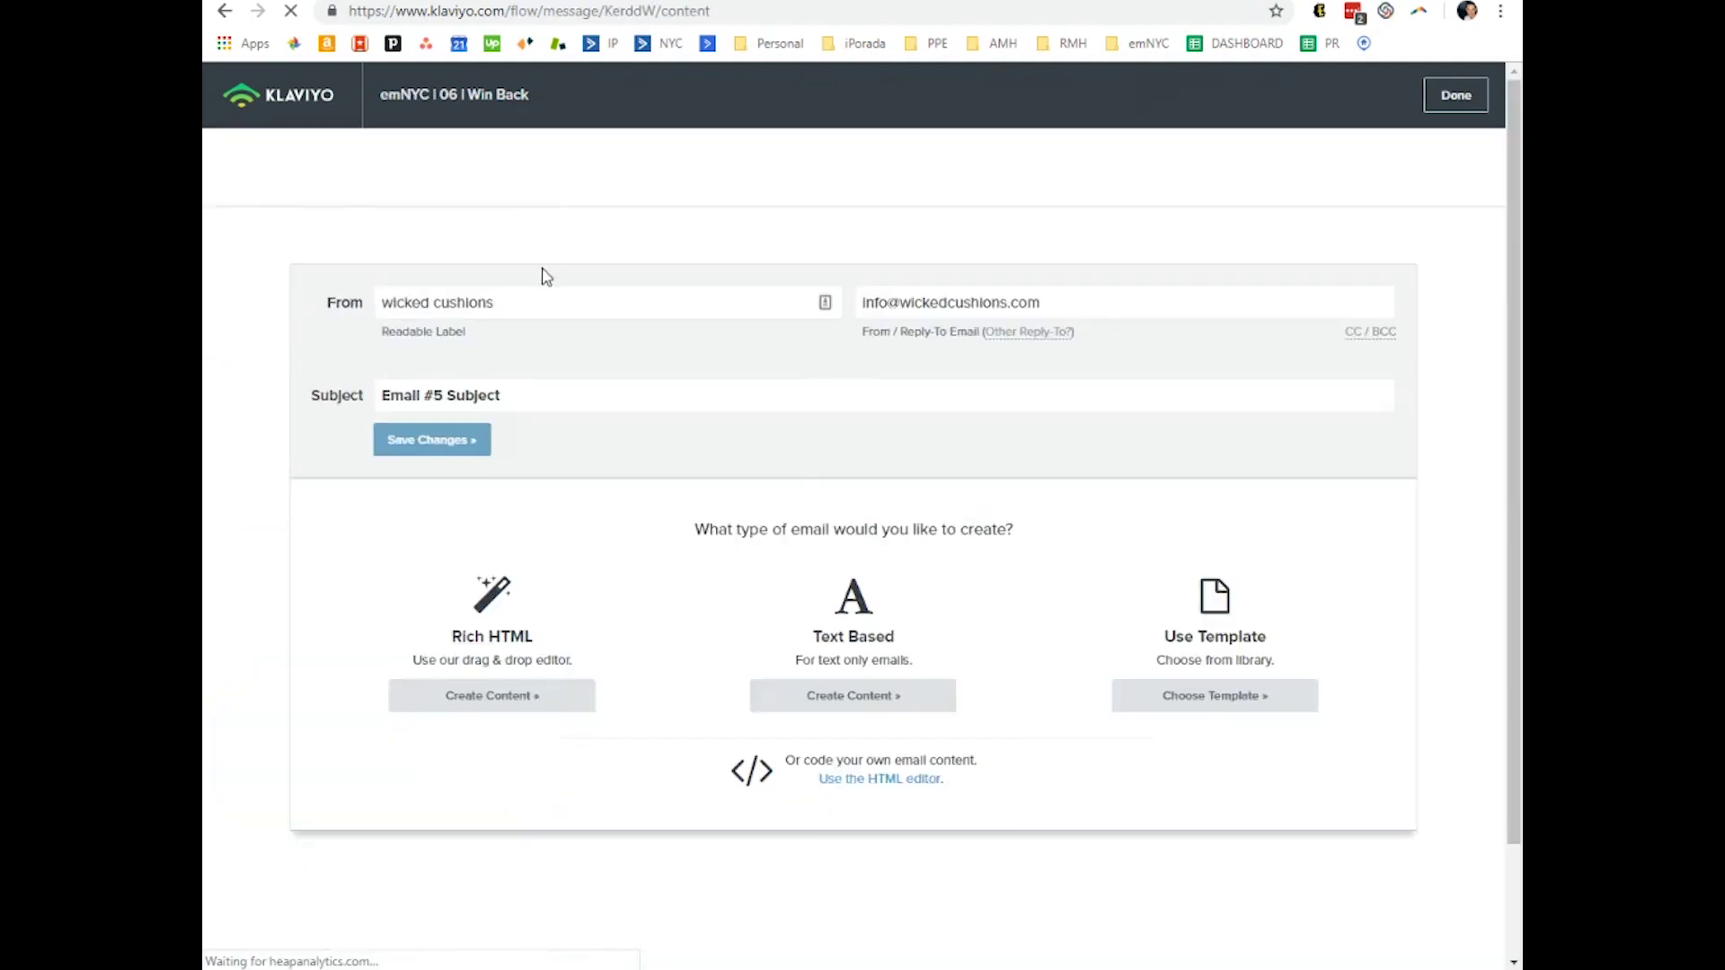
left_click(1258, 695)
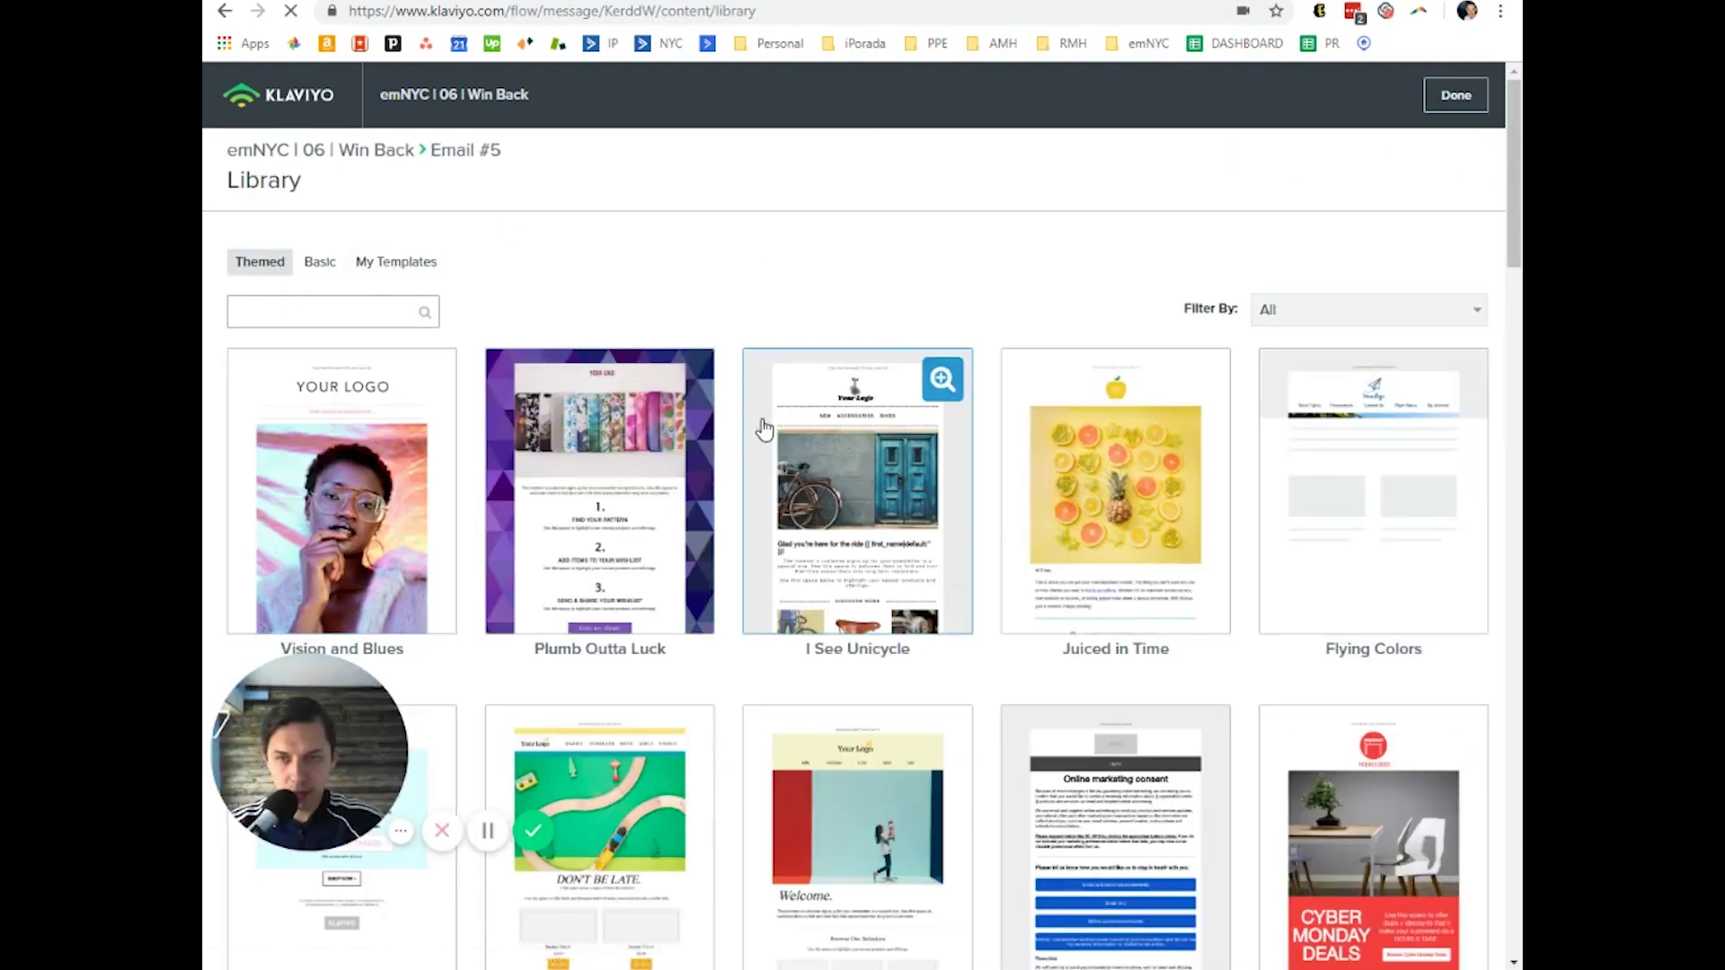
left_click(403, 453)
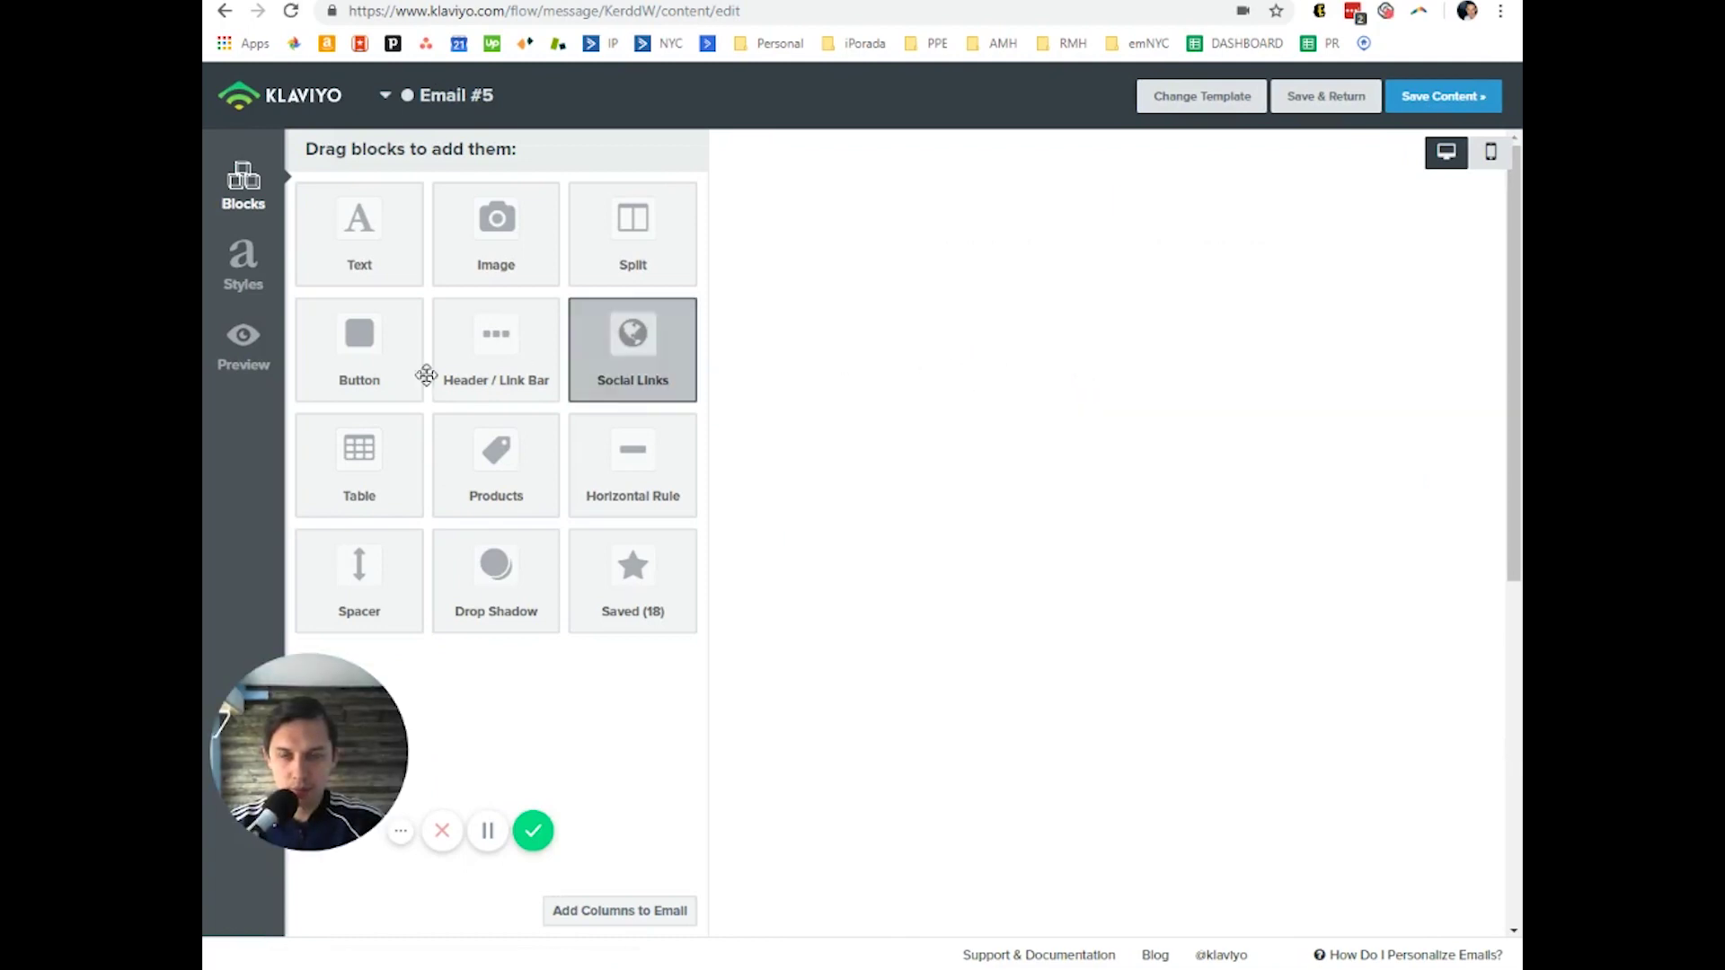
mouse_move(326, 743)
left_click_drag(327, 743, 327, 857)
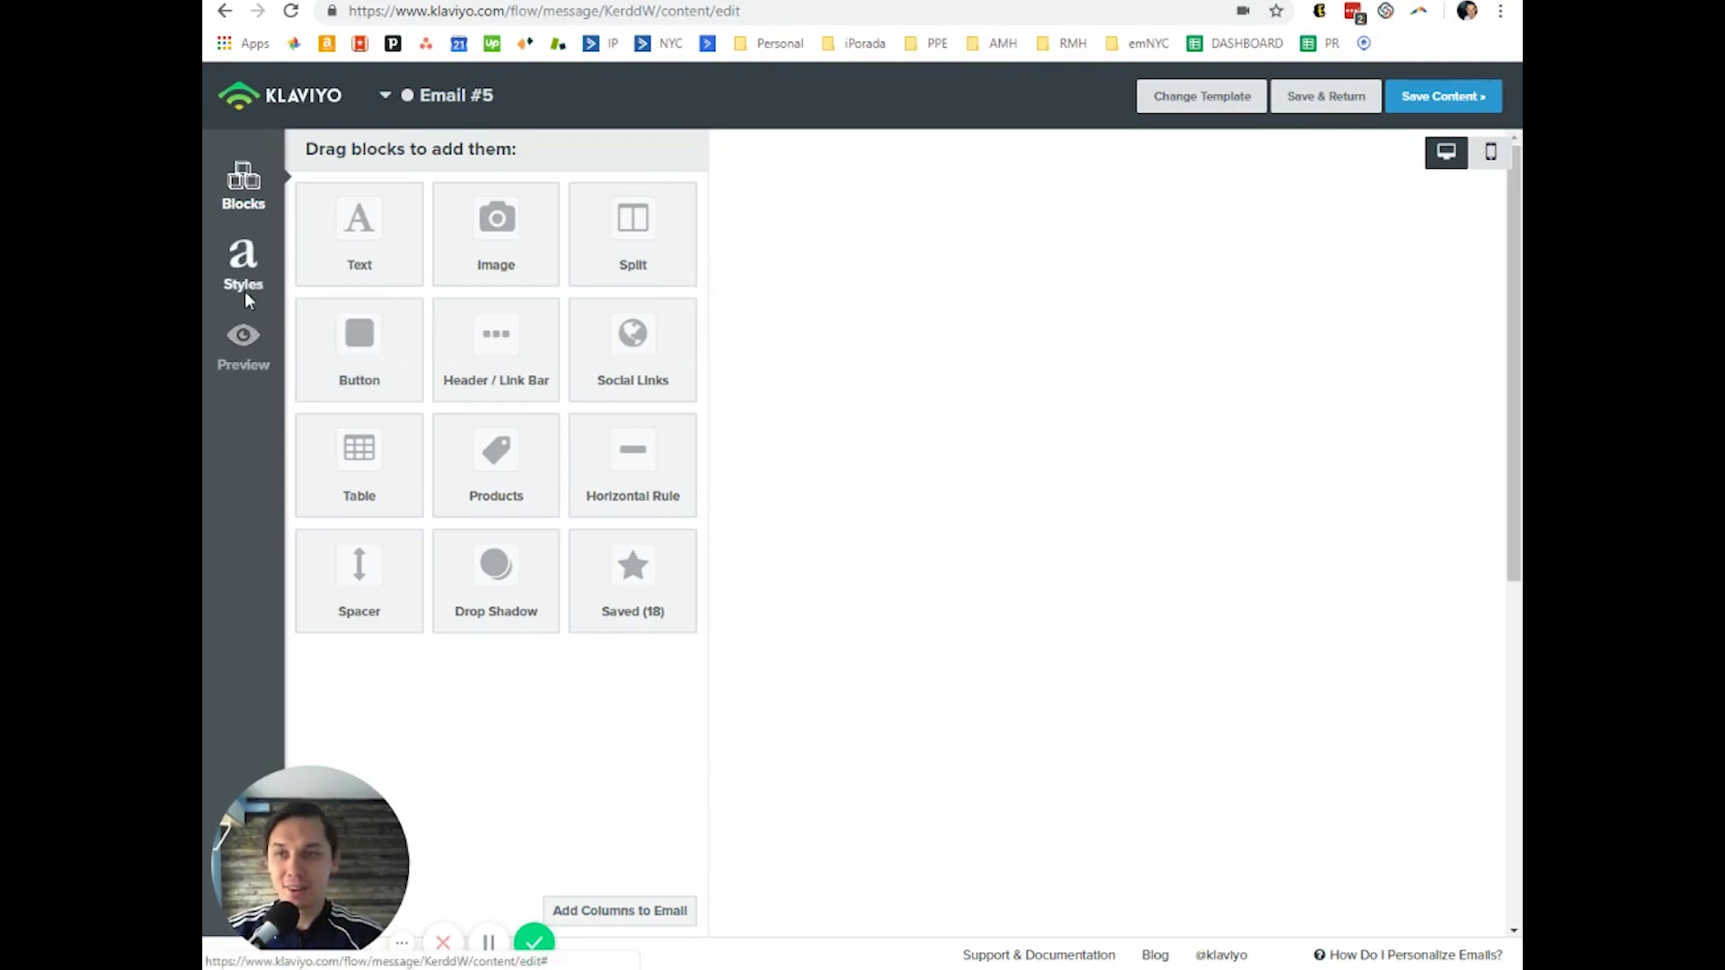
left_click(676, 11)
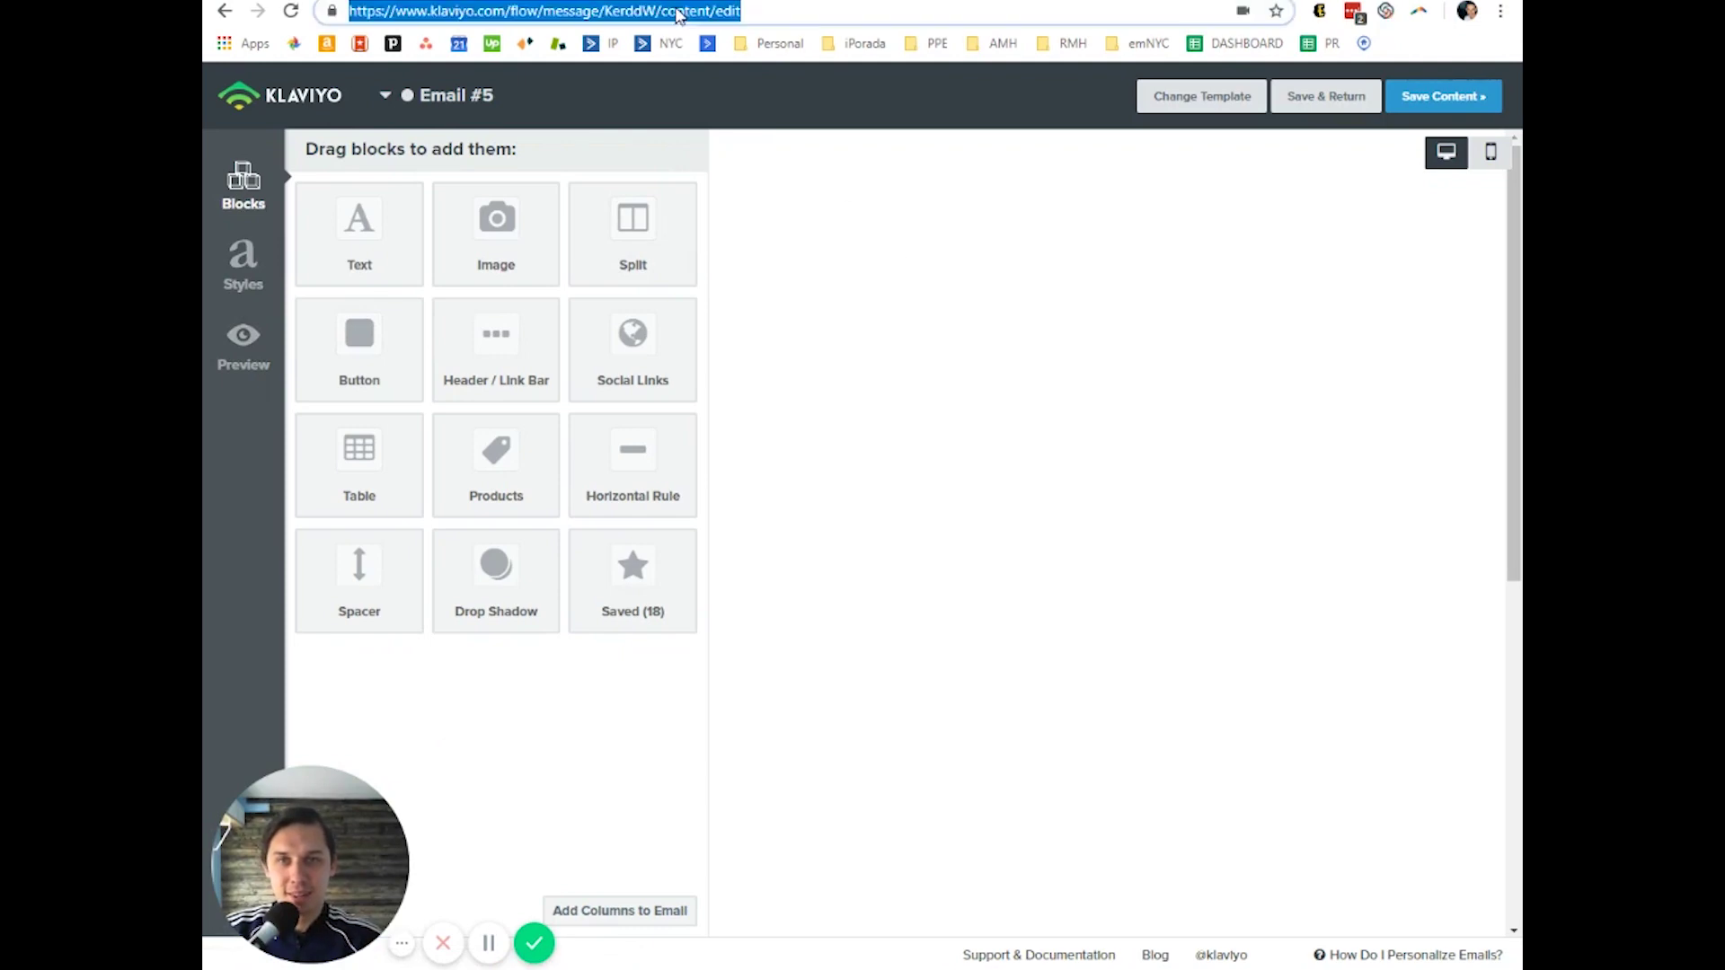
- Reload the email editor so the Vision and Blues template appears
key("Return")
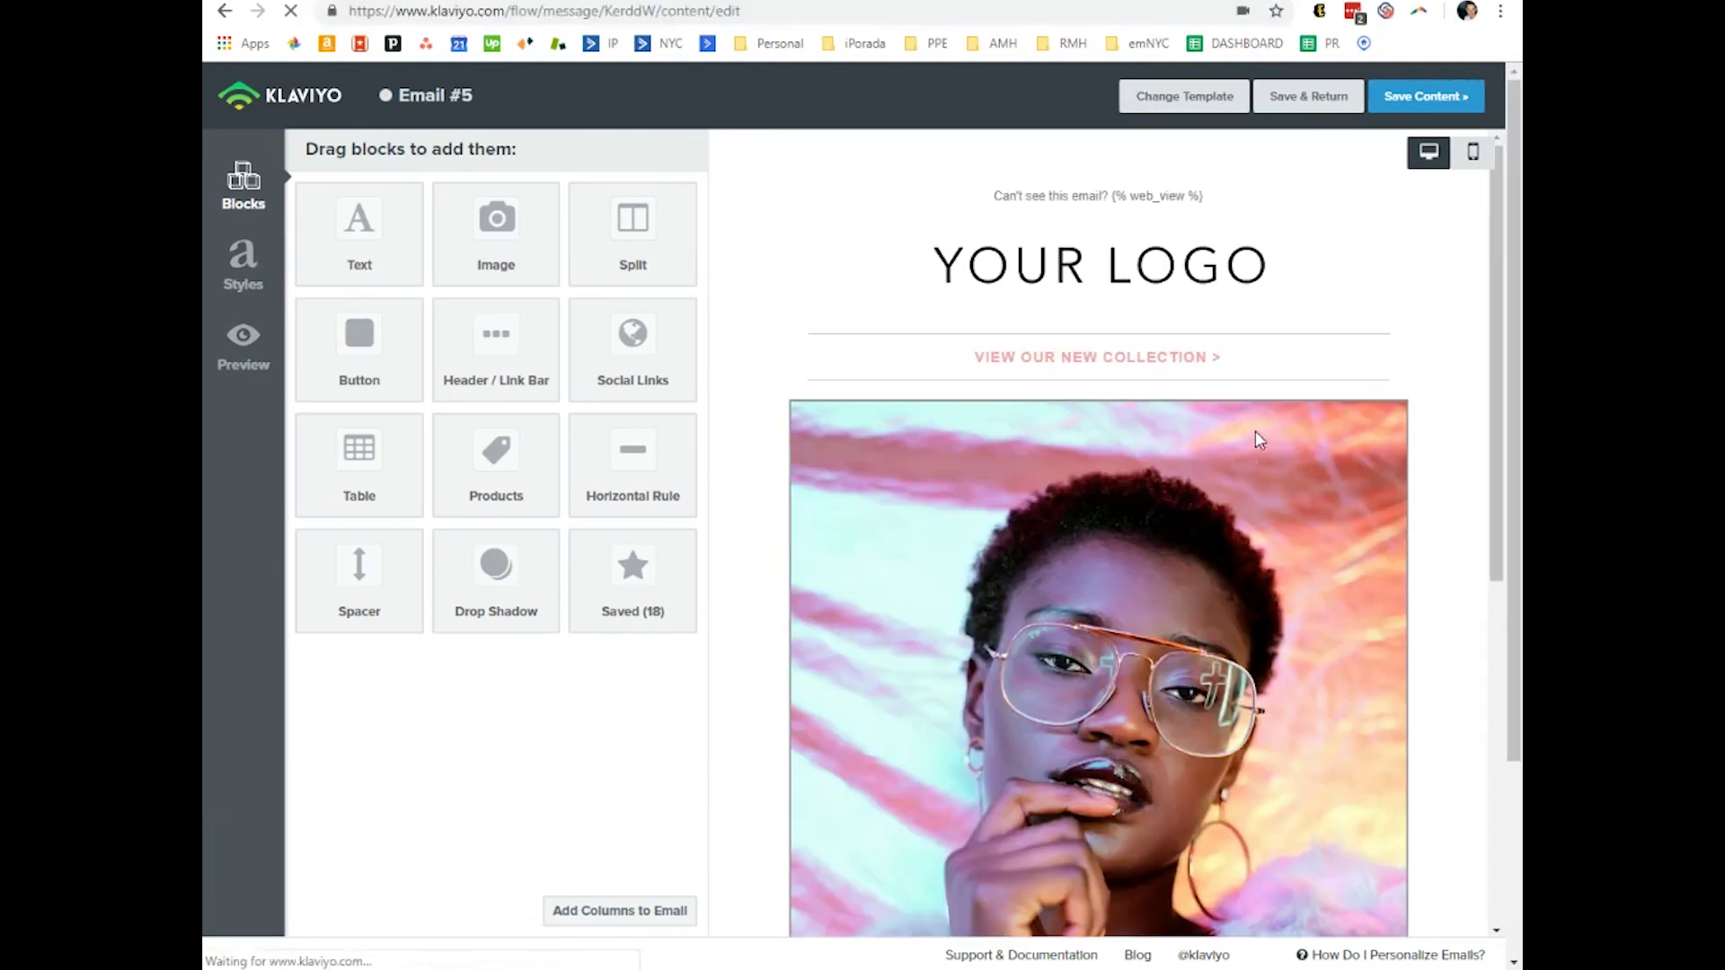
scroll(1168, 449, "down", 6)
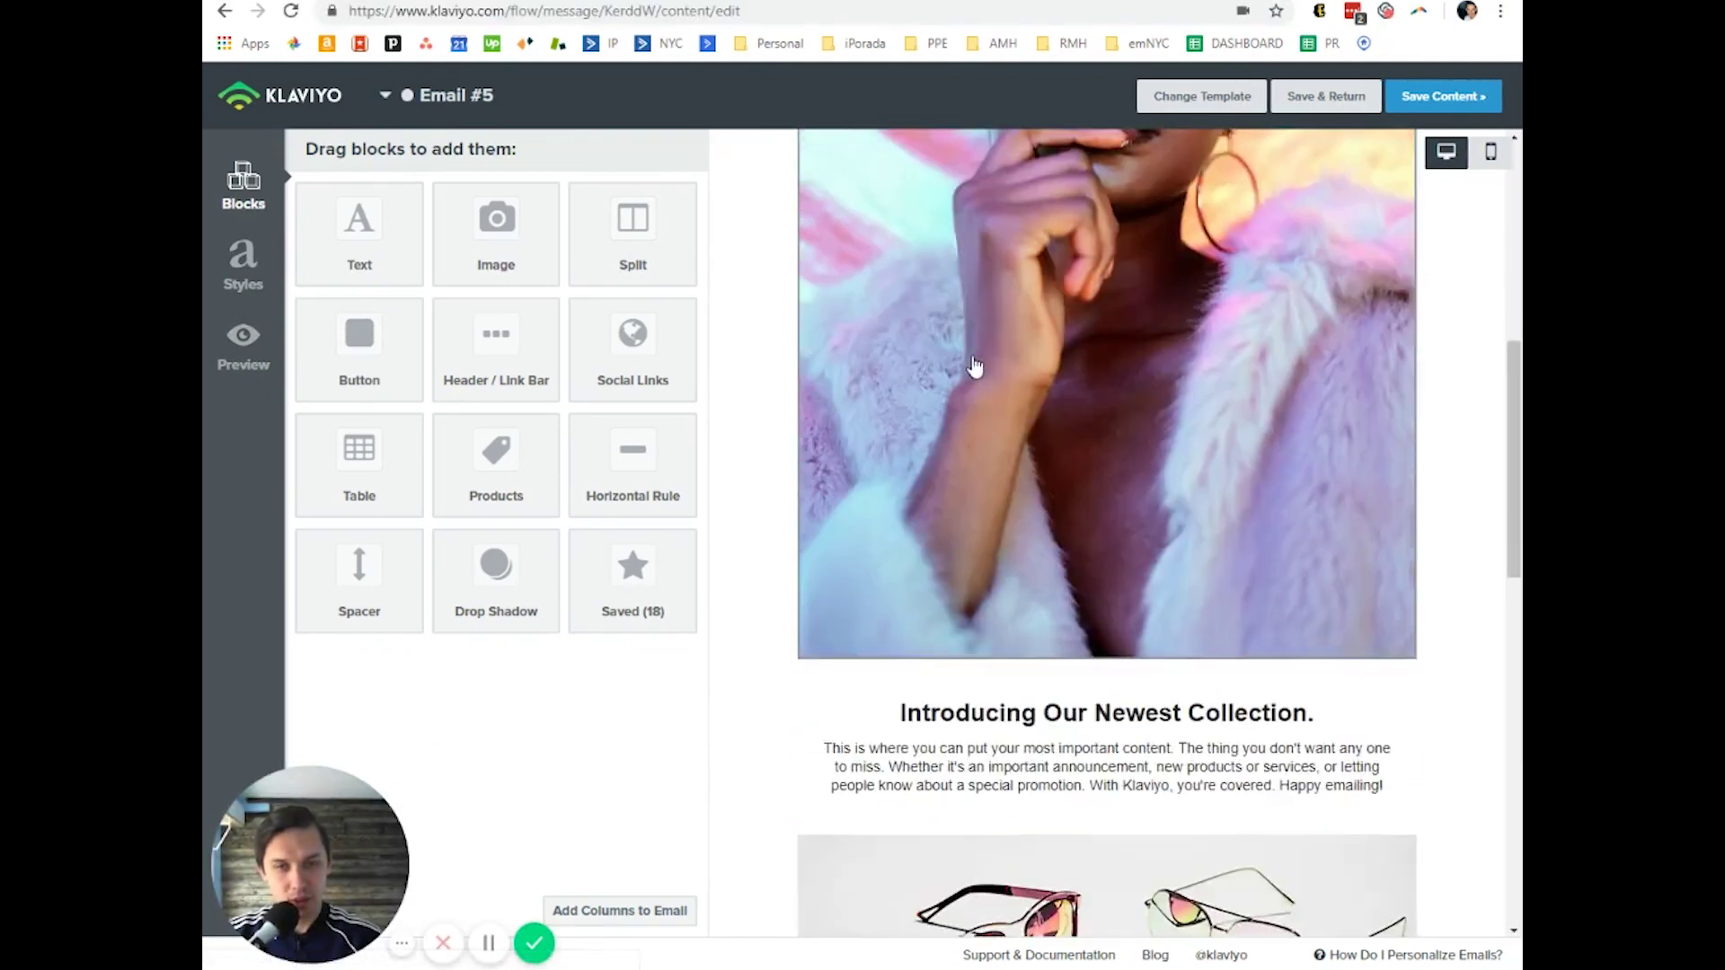
scroll(1061, 436, "up", 2)
scroll(1156, 517, "down", 6)
- Replace the 'Introducing Our Newest Collection' heading with {% coupon_code 'Youtube_Video_Example' %} and save the block
left_click(1162, 373)
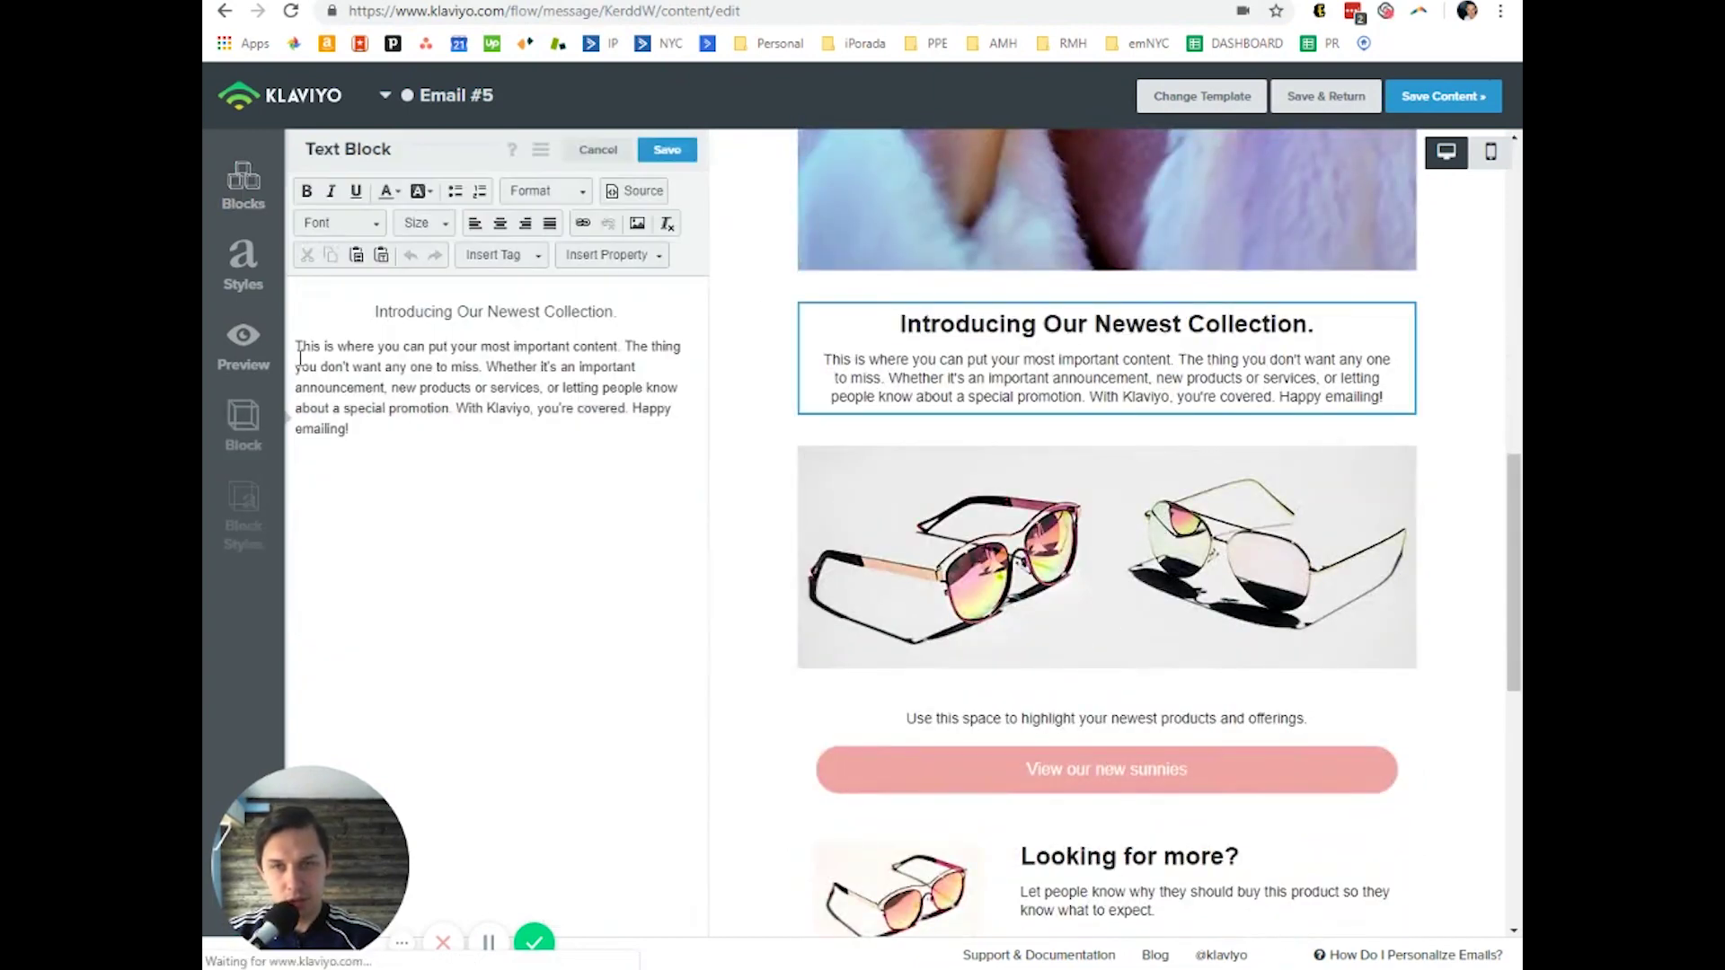
left_click_drag(671, 312, 370, 312)
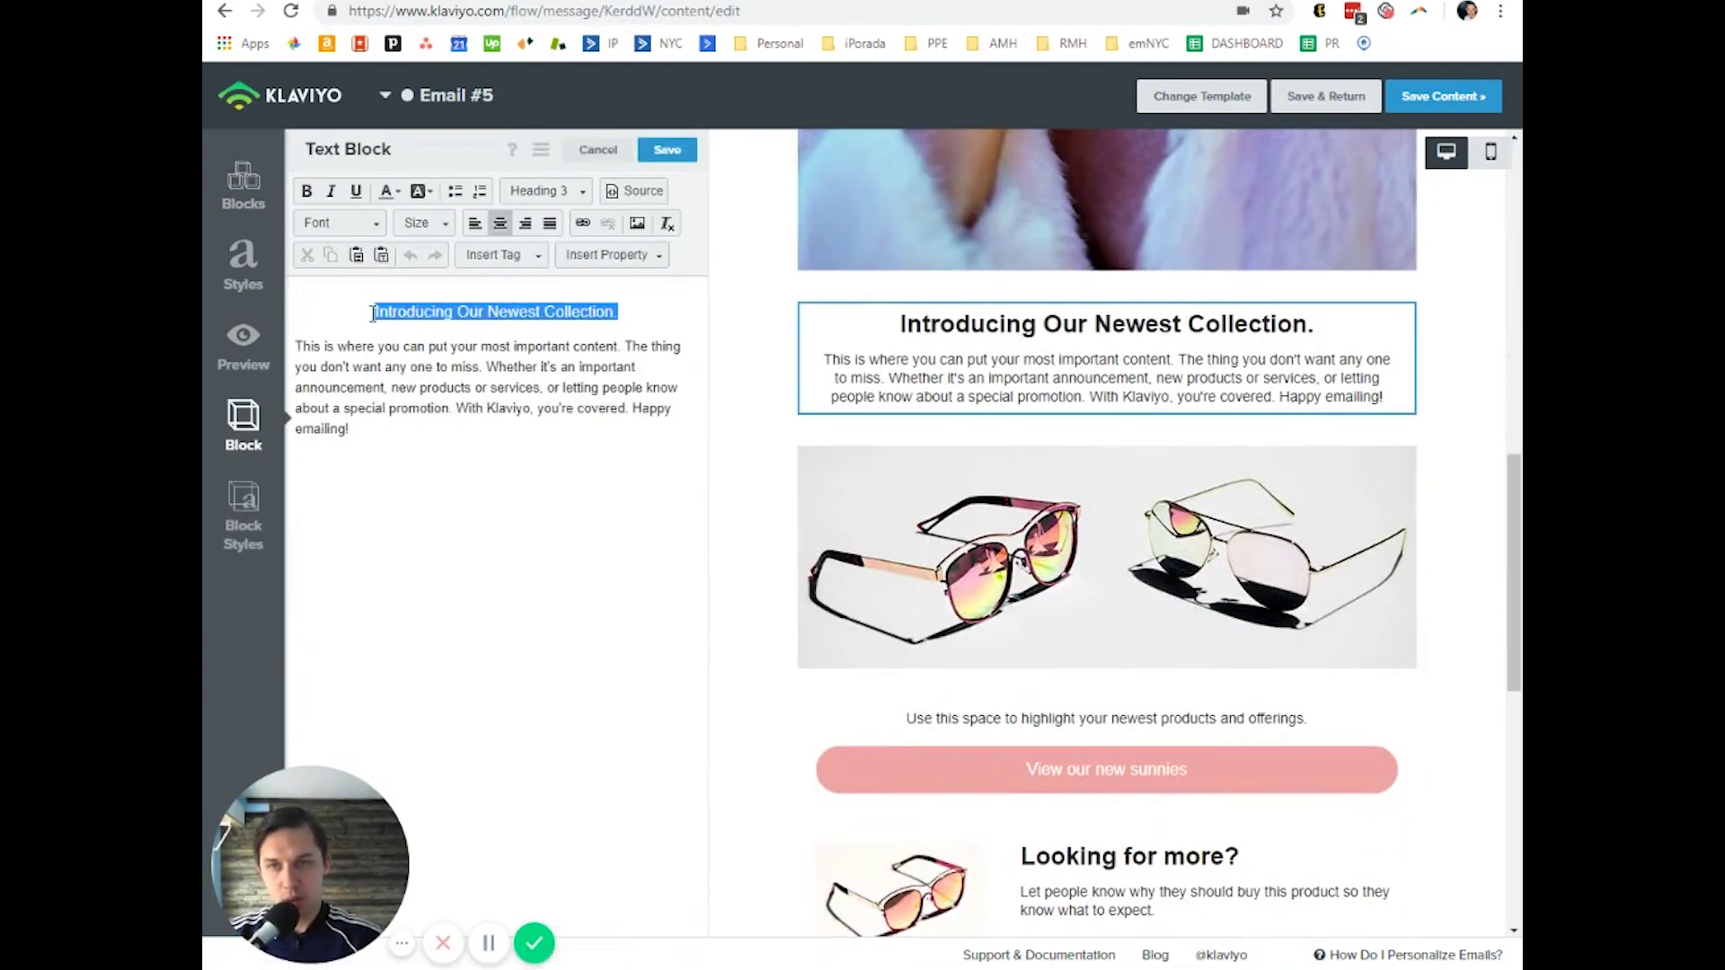
type("{% coupon_code 'Youtube_Video_Example' %}")
left_click(670, 151)
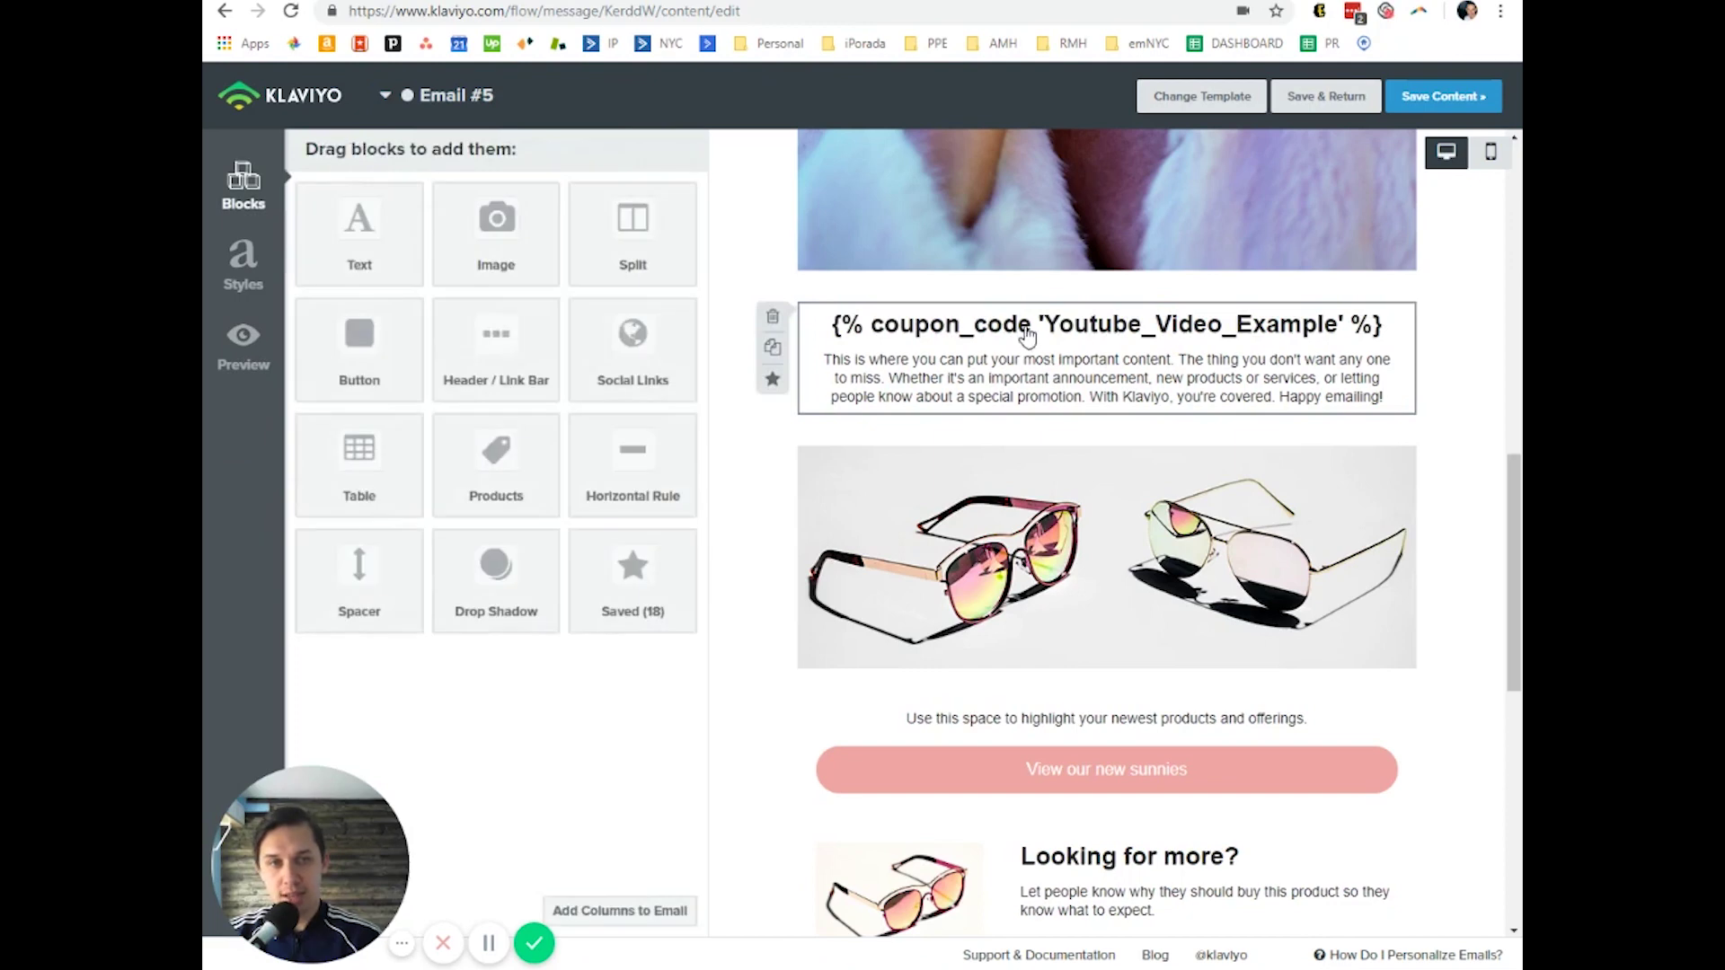
- Preview Email #5 in Klaviyo and check that the heading renders as Youtube_Video_Example-PREVIEW
left_click(245, 355)
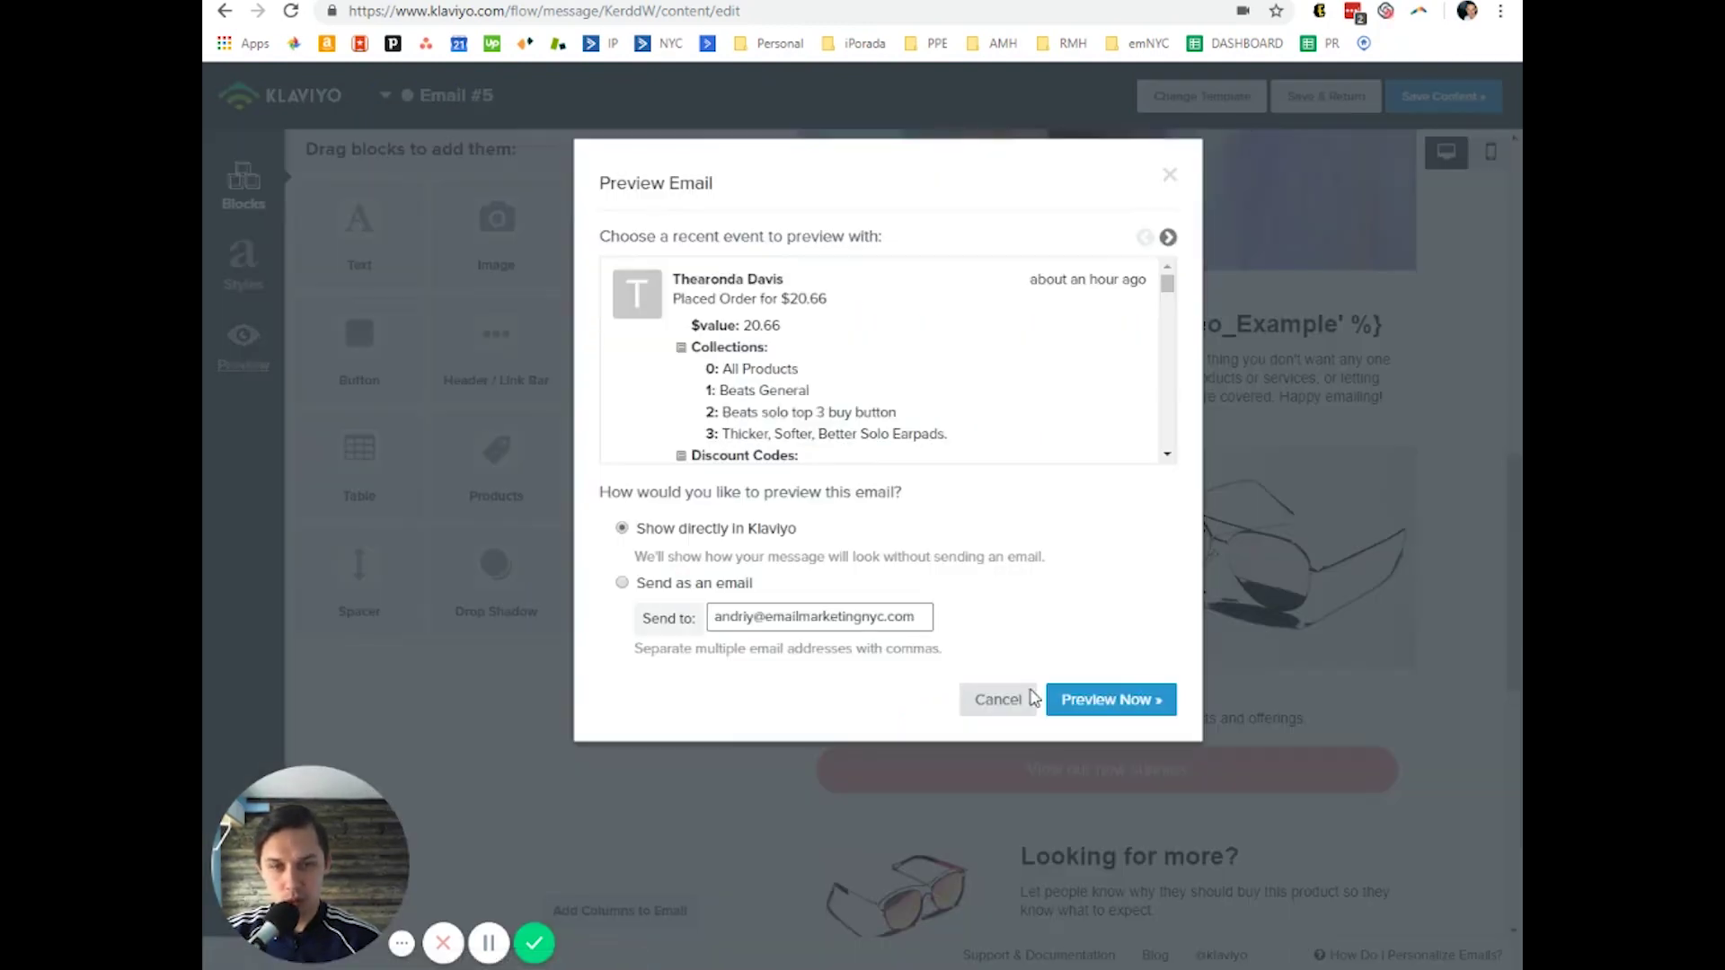
left_click(1069, 699)
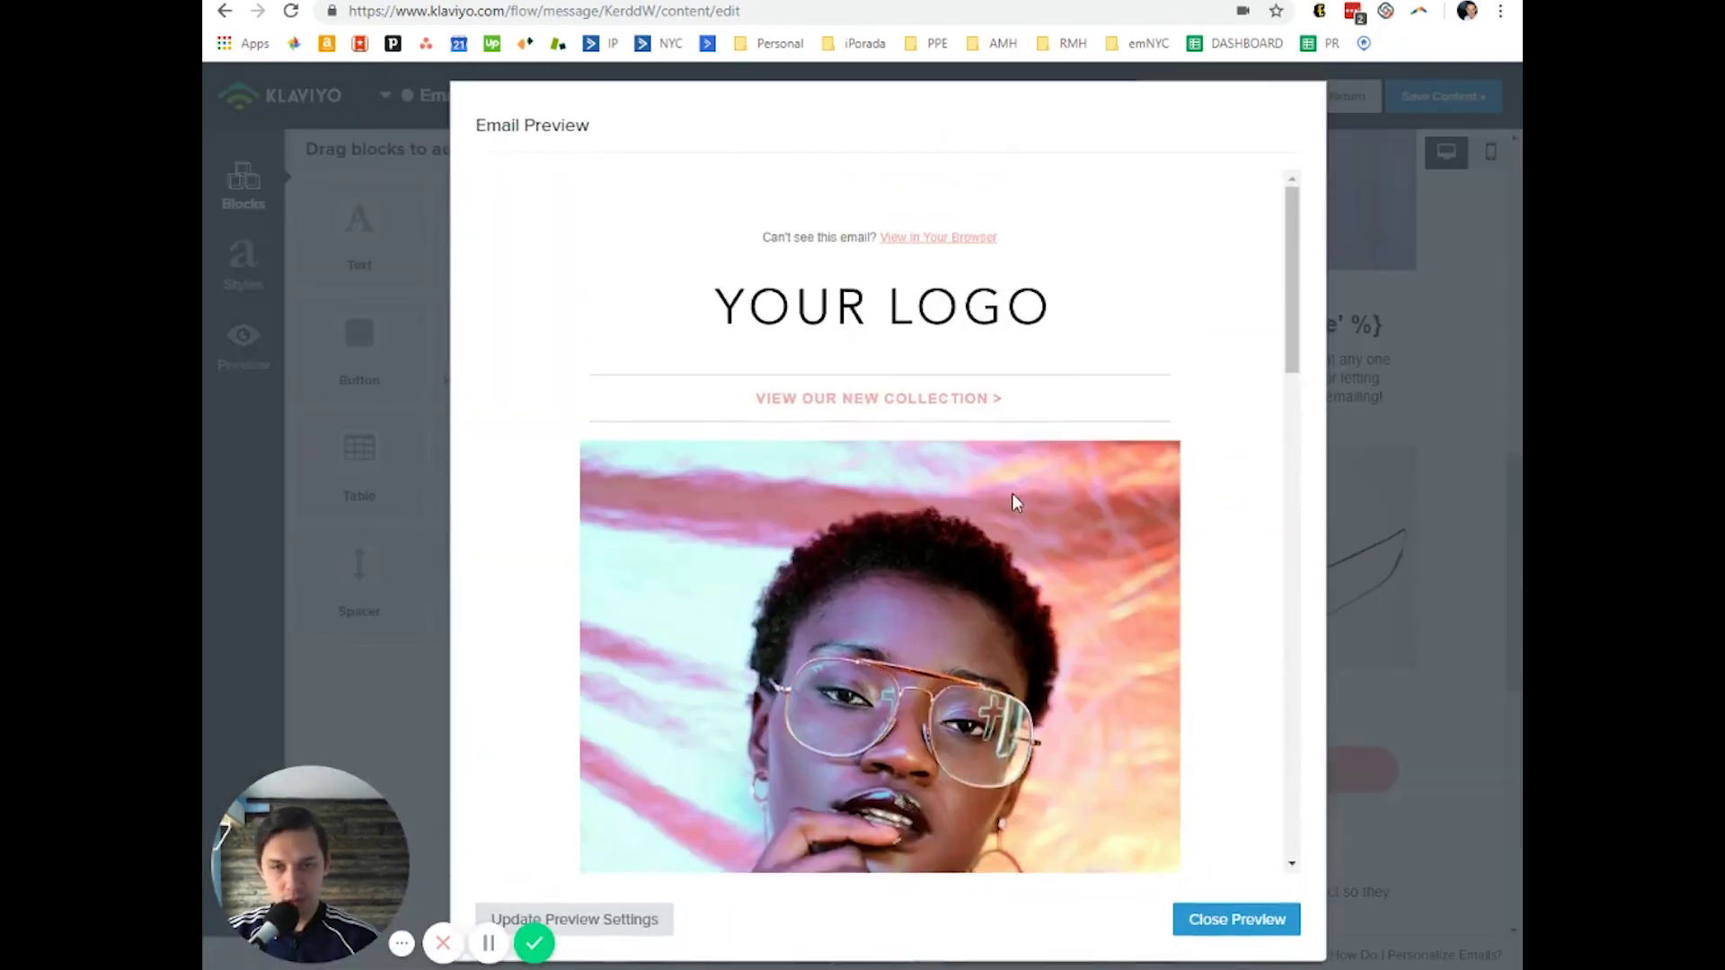
scroll(1012, 493, "down", 8)
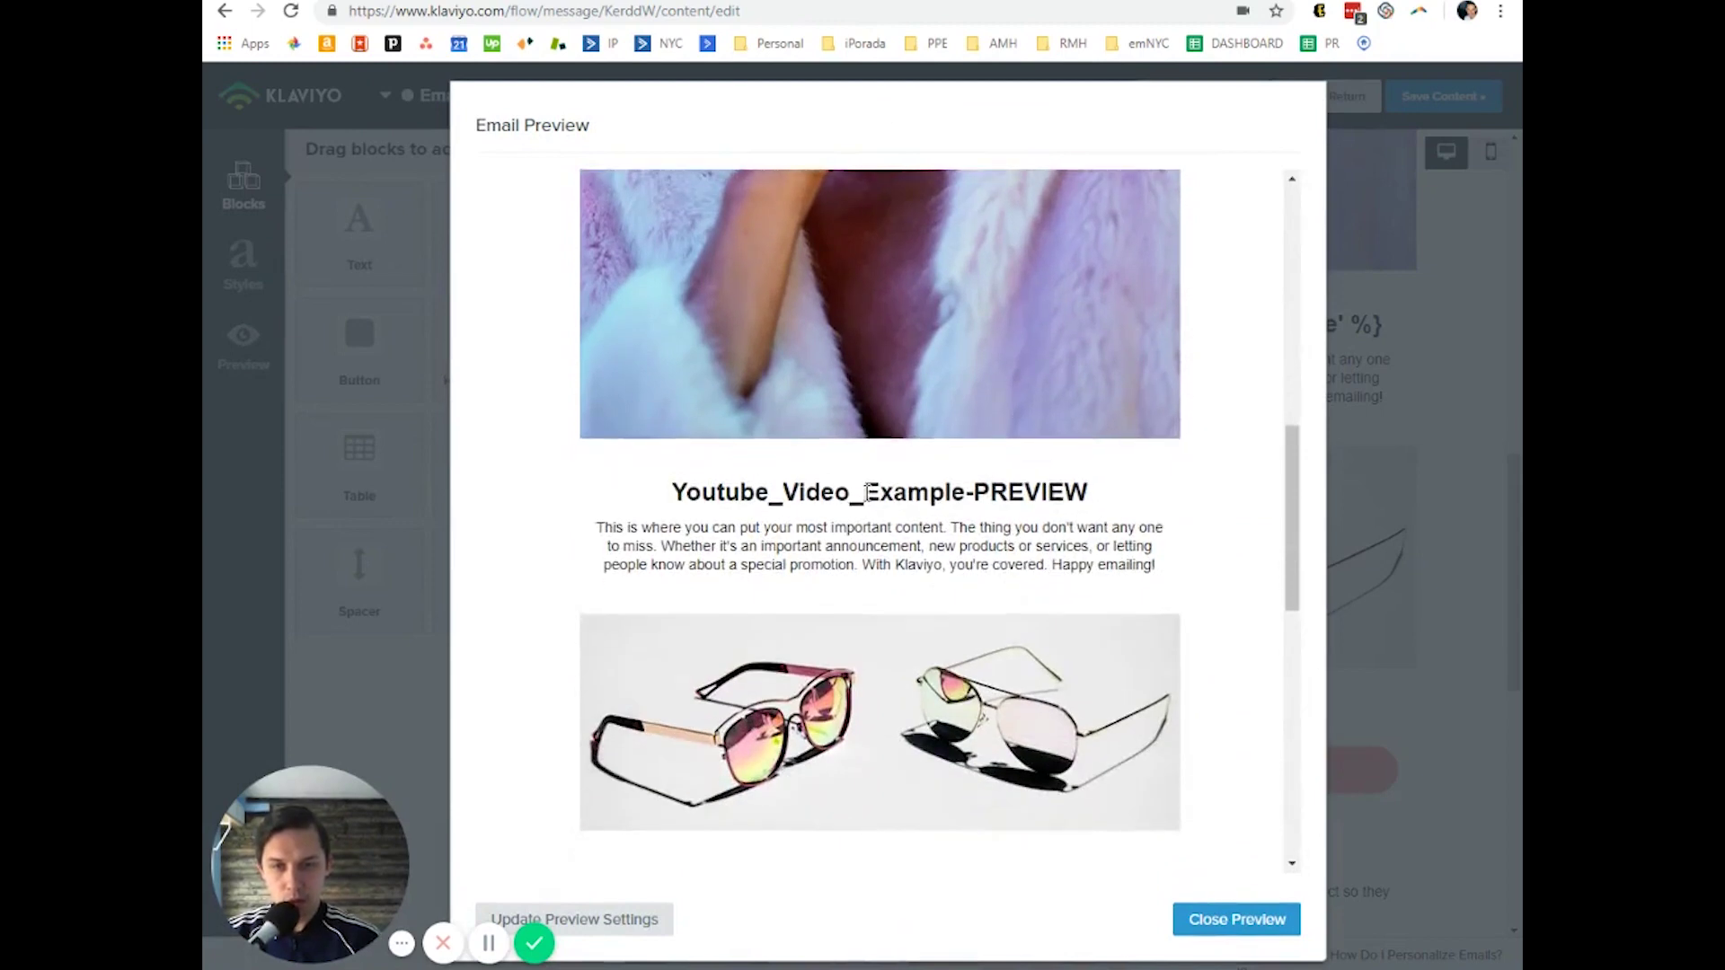
left_click_drag(1111, 491, 673, 487)
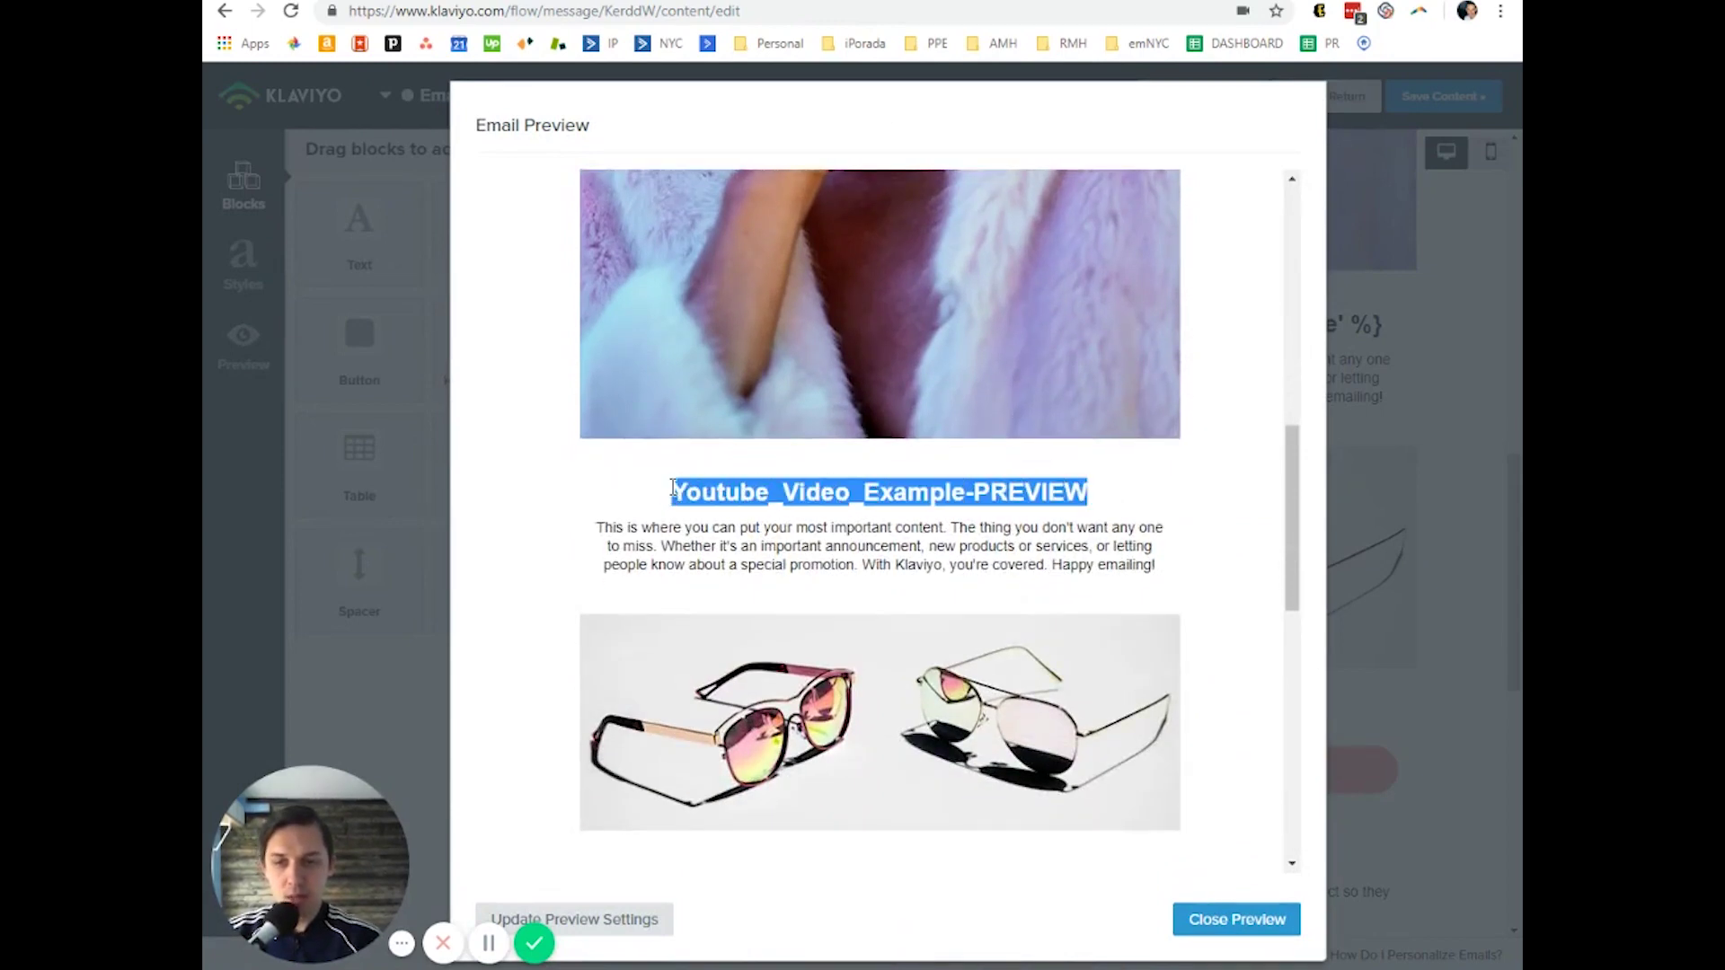